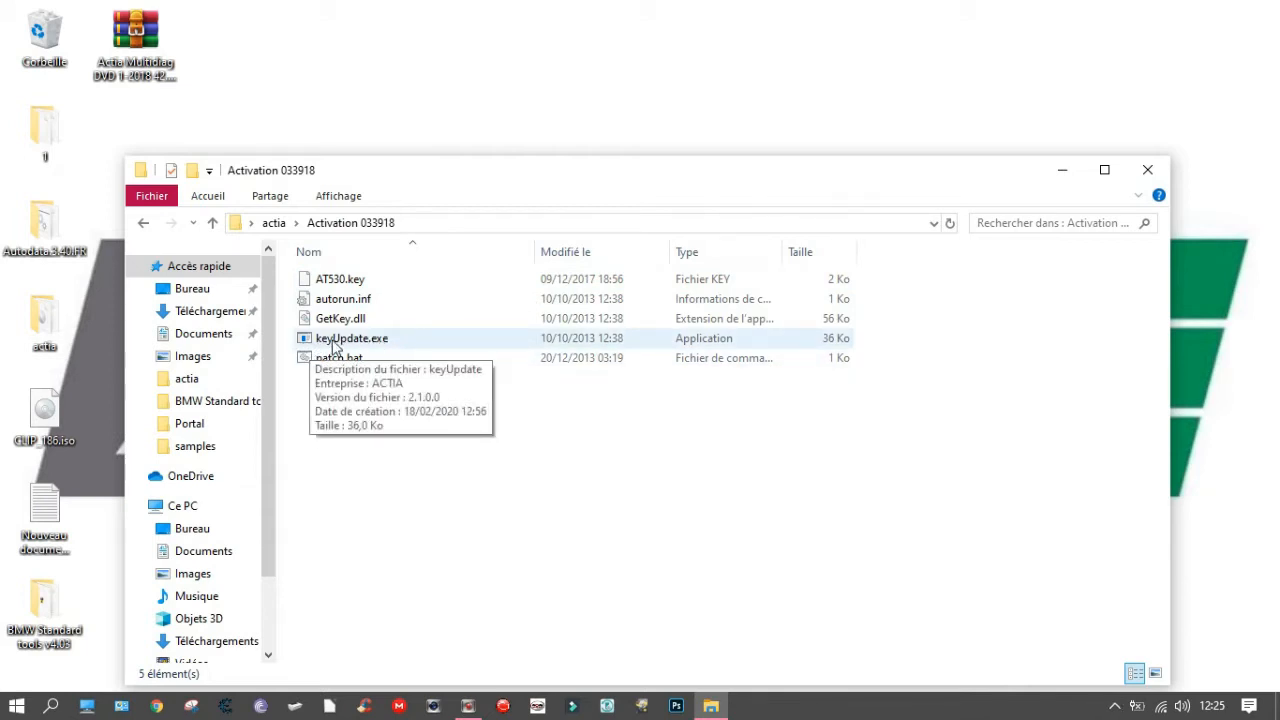
- Run keyUpdate.exe as administrator and confirm the update of the registration component
left_click(336, 345)
right_click(336, 345)
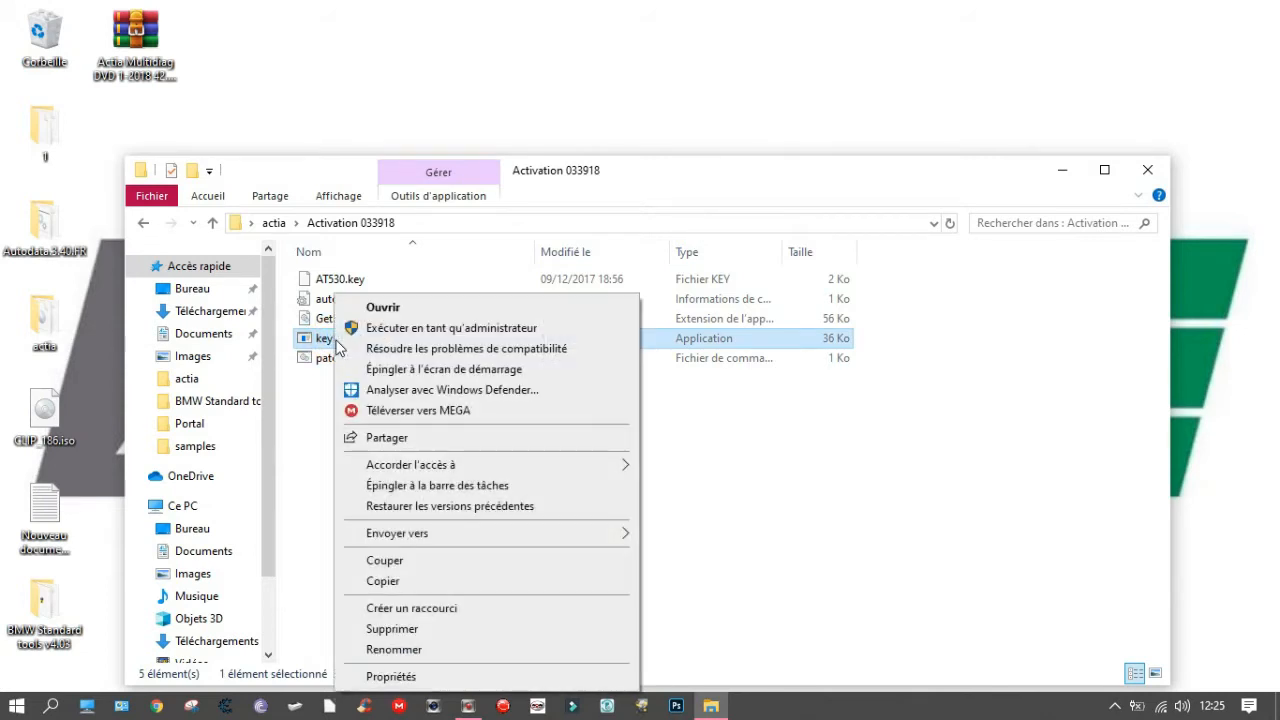
left_click(380, 330)
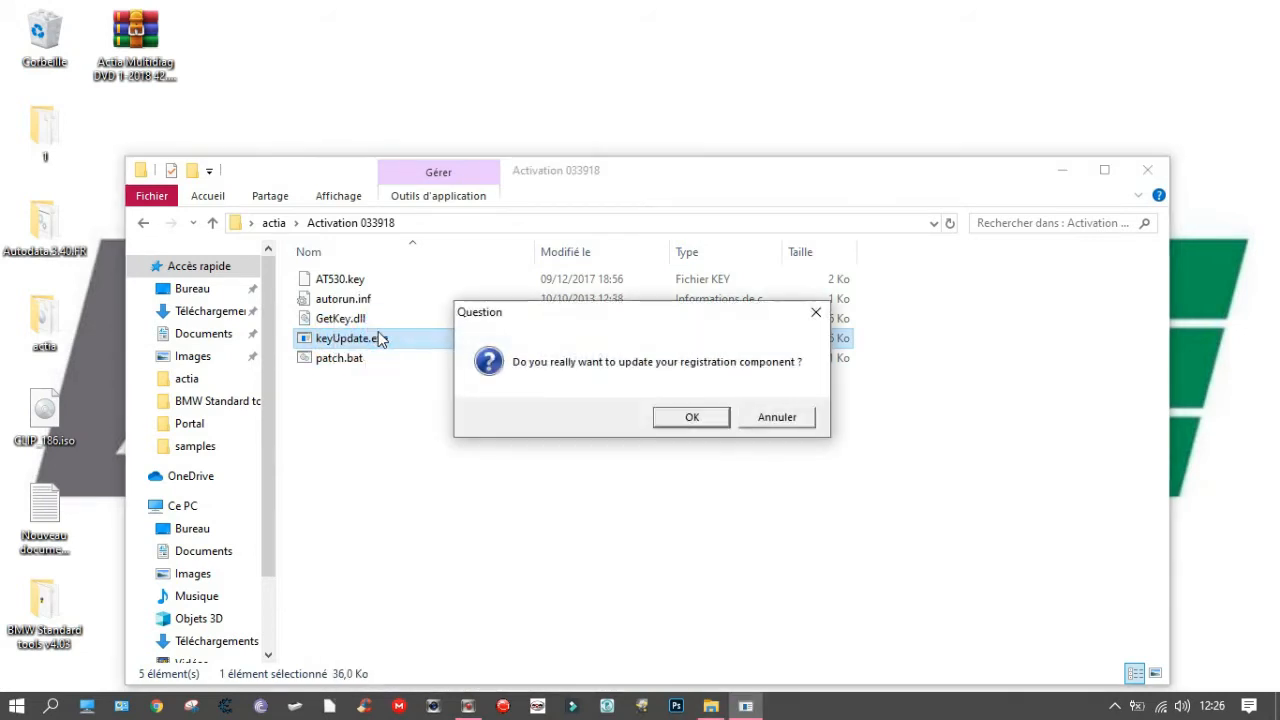
left_click(692, 418)
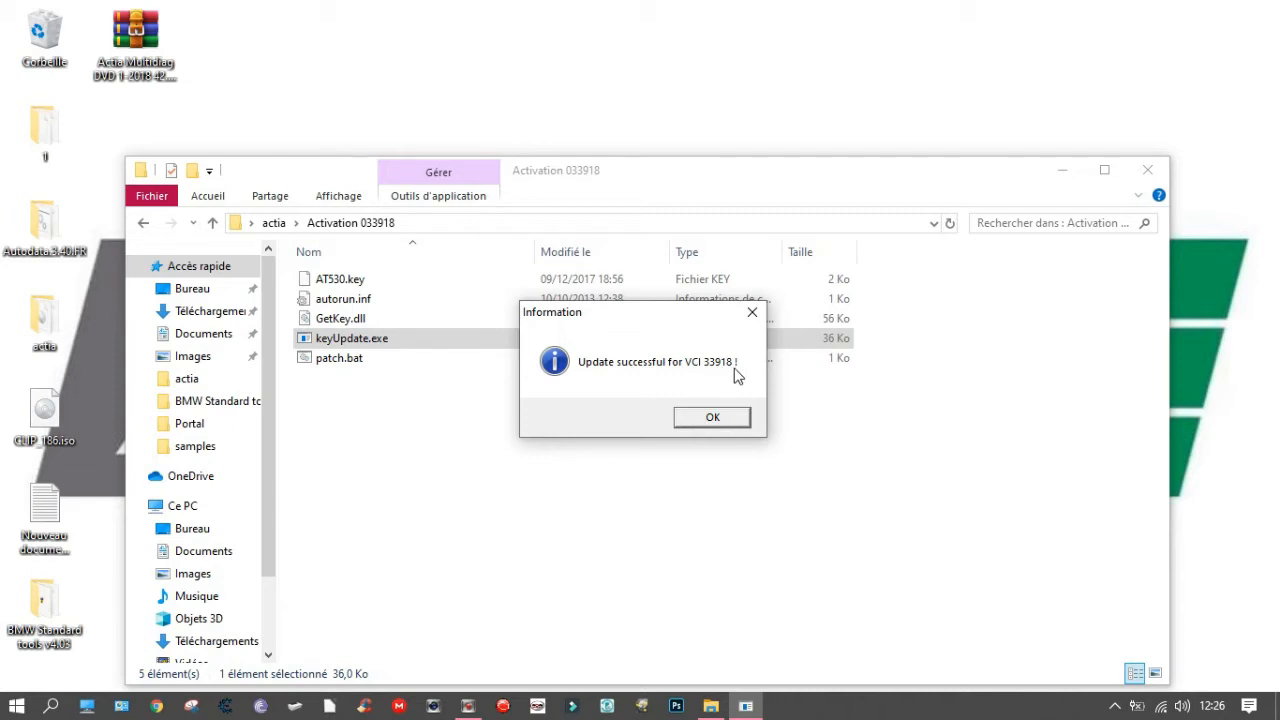
left_click(714, 418)
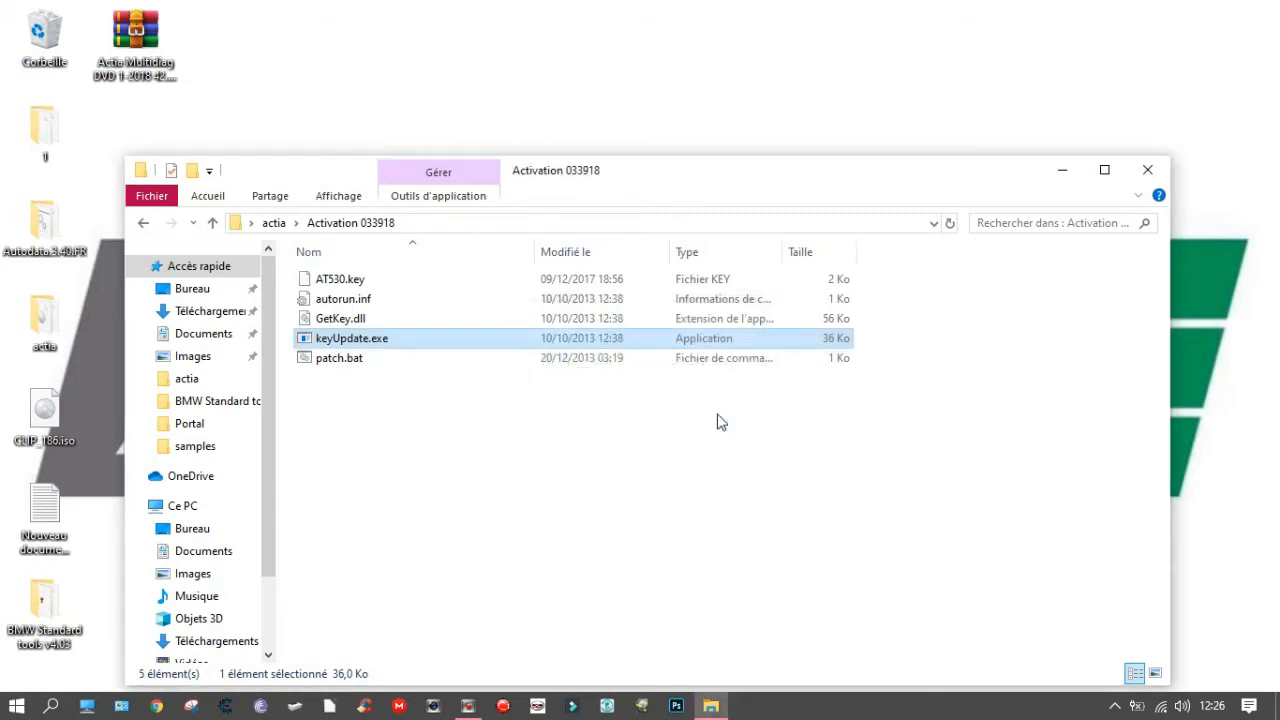
- Return to the actia folder and mount the actia 2018 v42.09.iso disc image
left_click(143, 223)
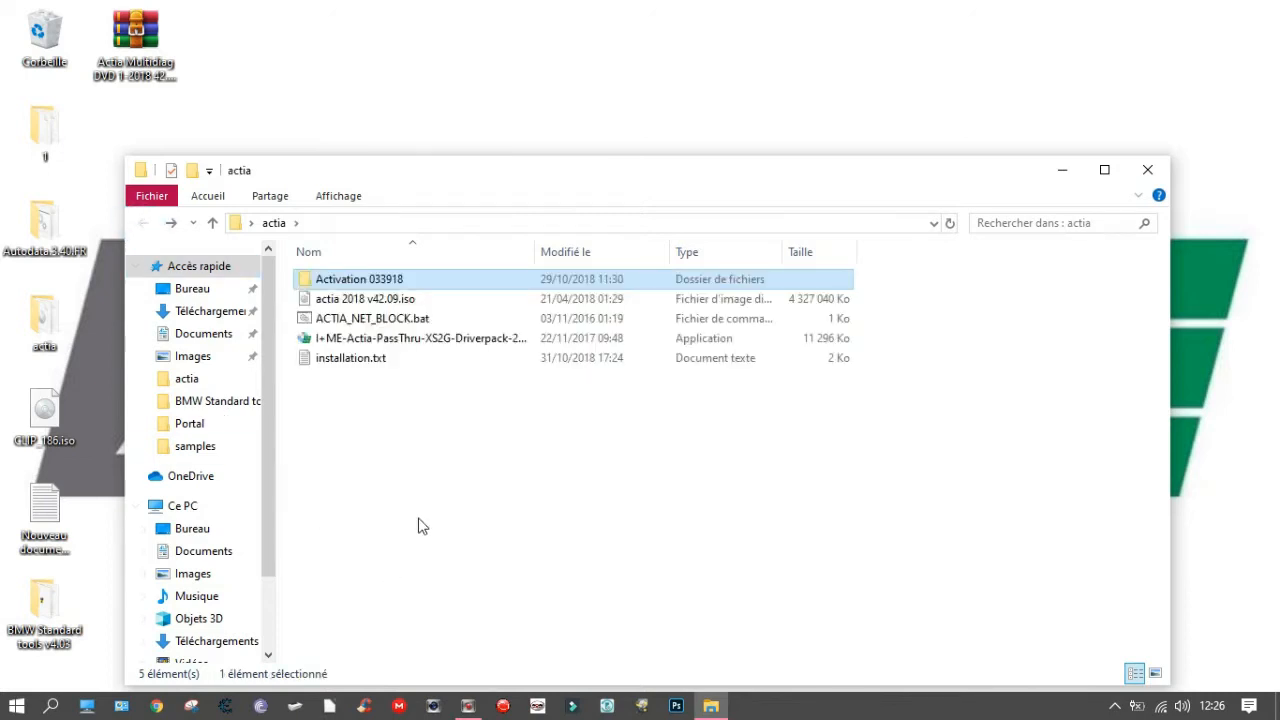
left_click(406, 299)
right_click(400, 300)
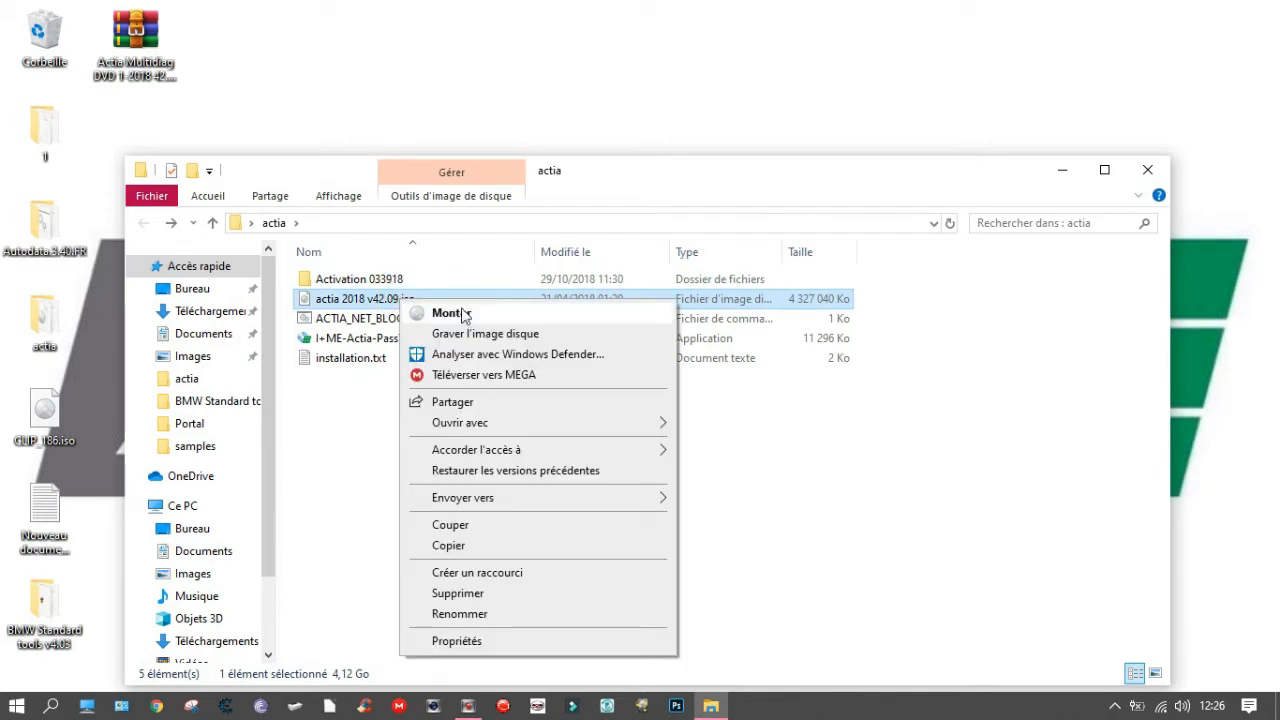
left_click(462, 307)
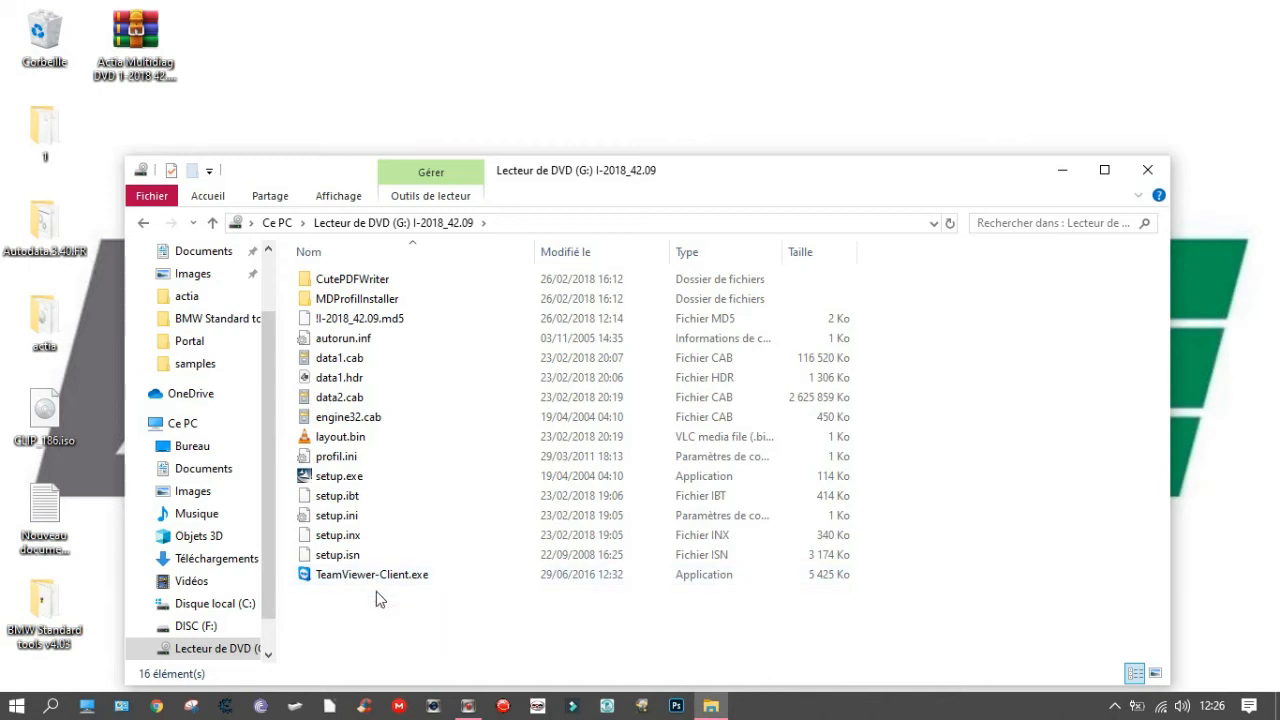
left_click(396, 486)
right_click(395, 486)
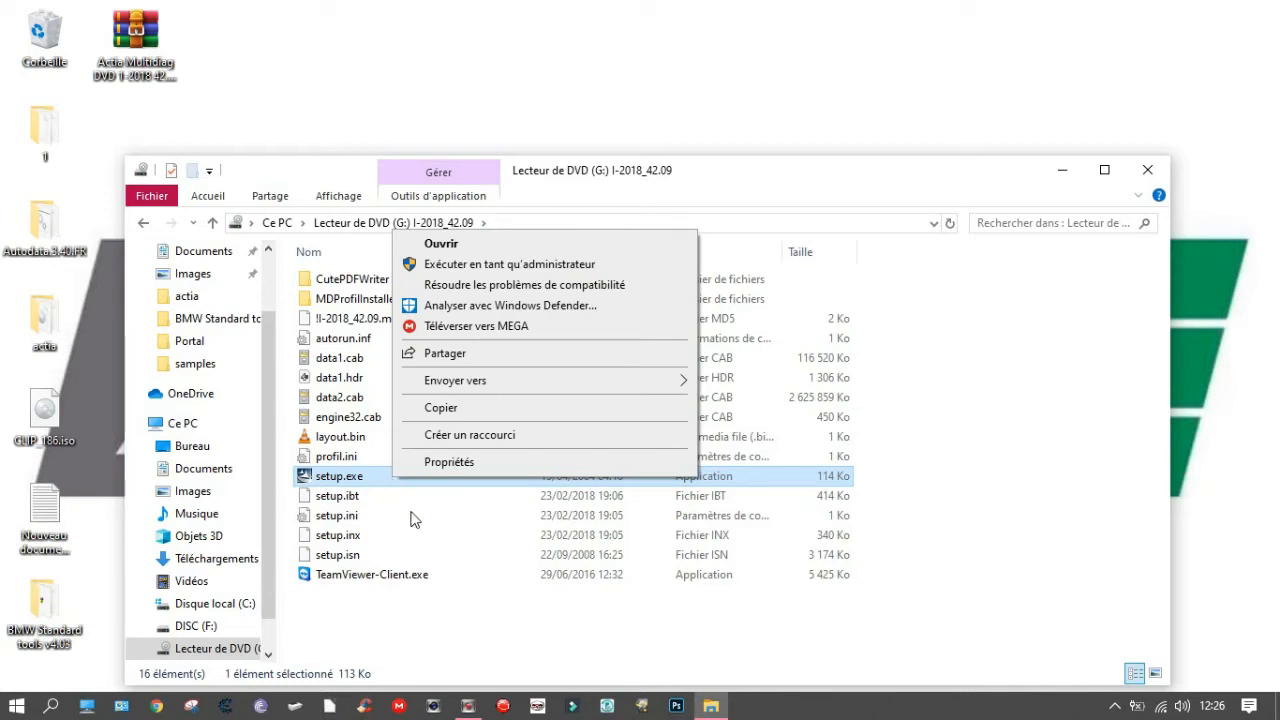
left_click(1262, 558)
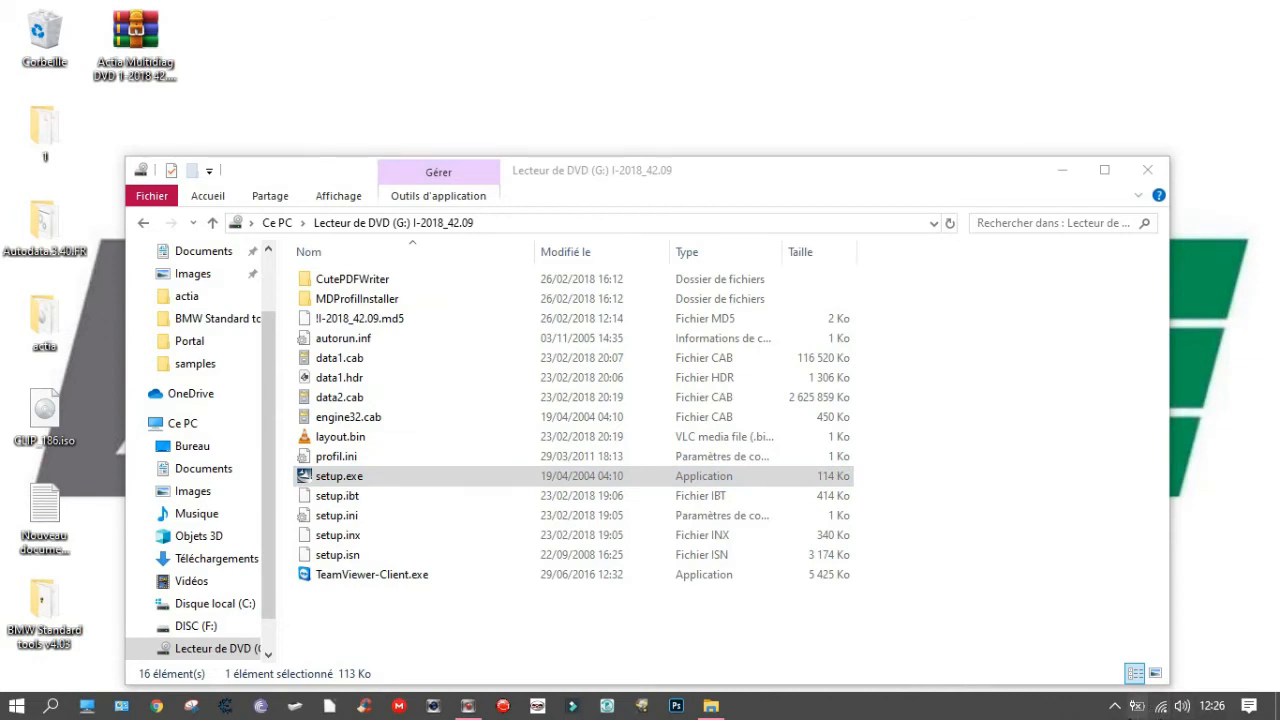
- Check the security icon among the hidden notification-area icons before launching the installer
left_click(1117, 706)
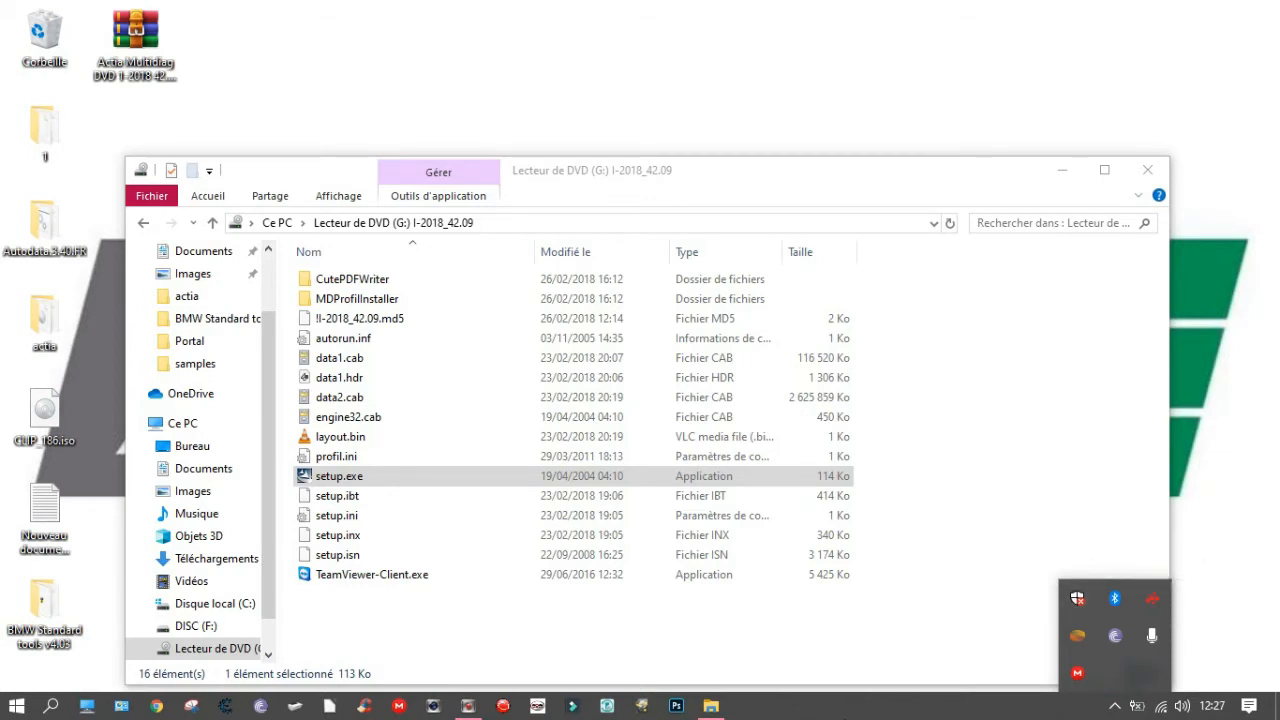
left_click(1086, 552)
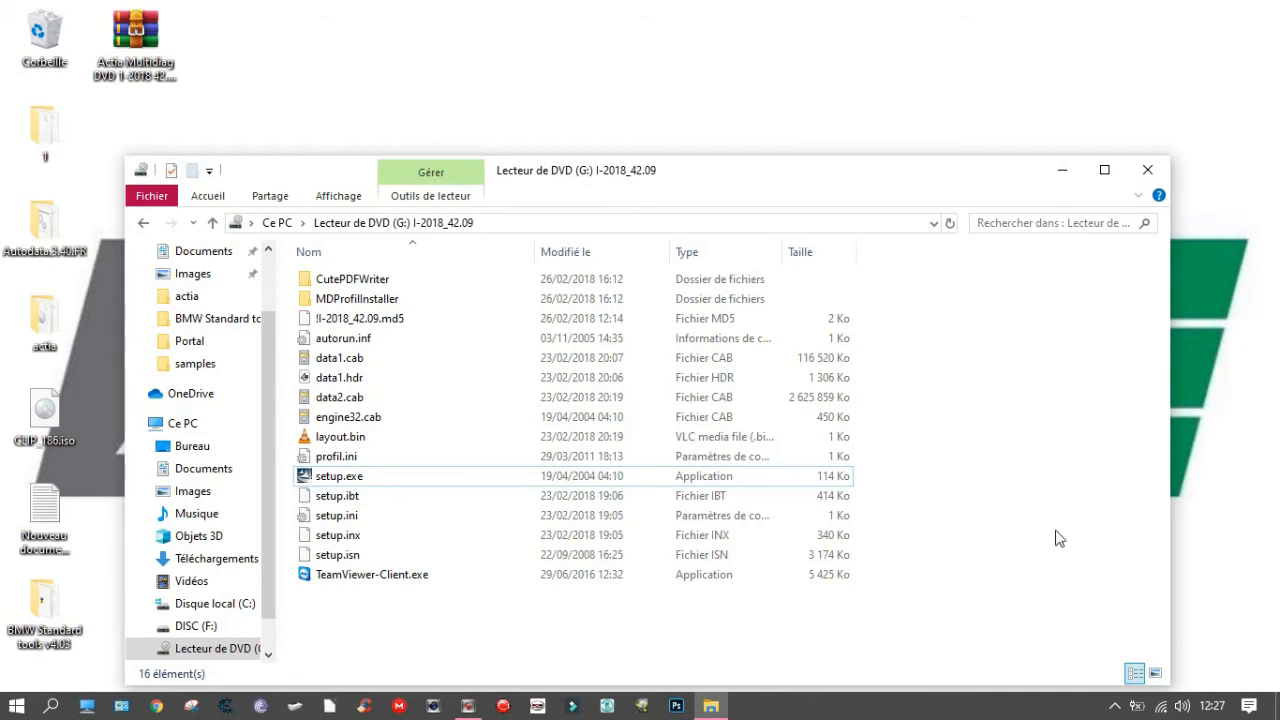
- Launch setup.exe from the mounted DVD as administrator and accept the Multi-Di@g Office licence agreement
right_click(349, 477)
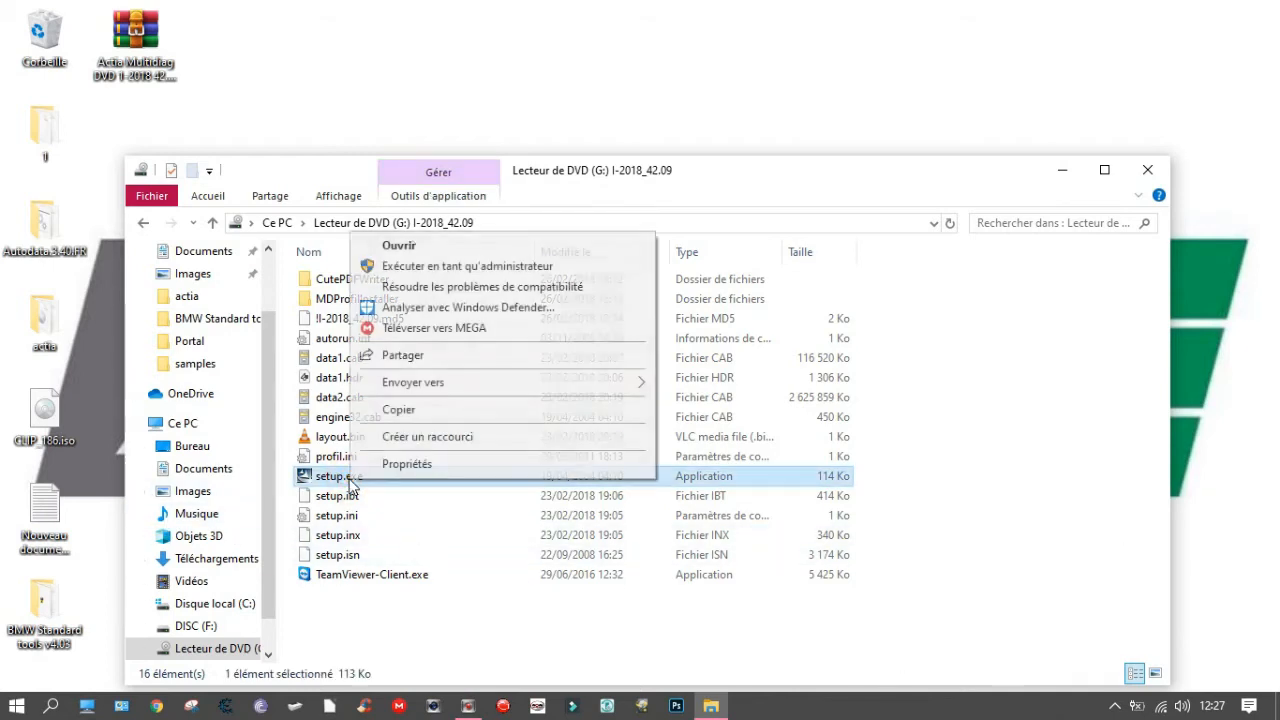
left_click(432, 266)
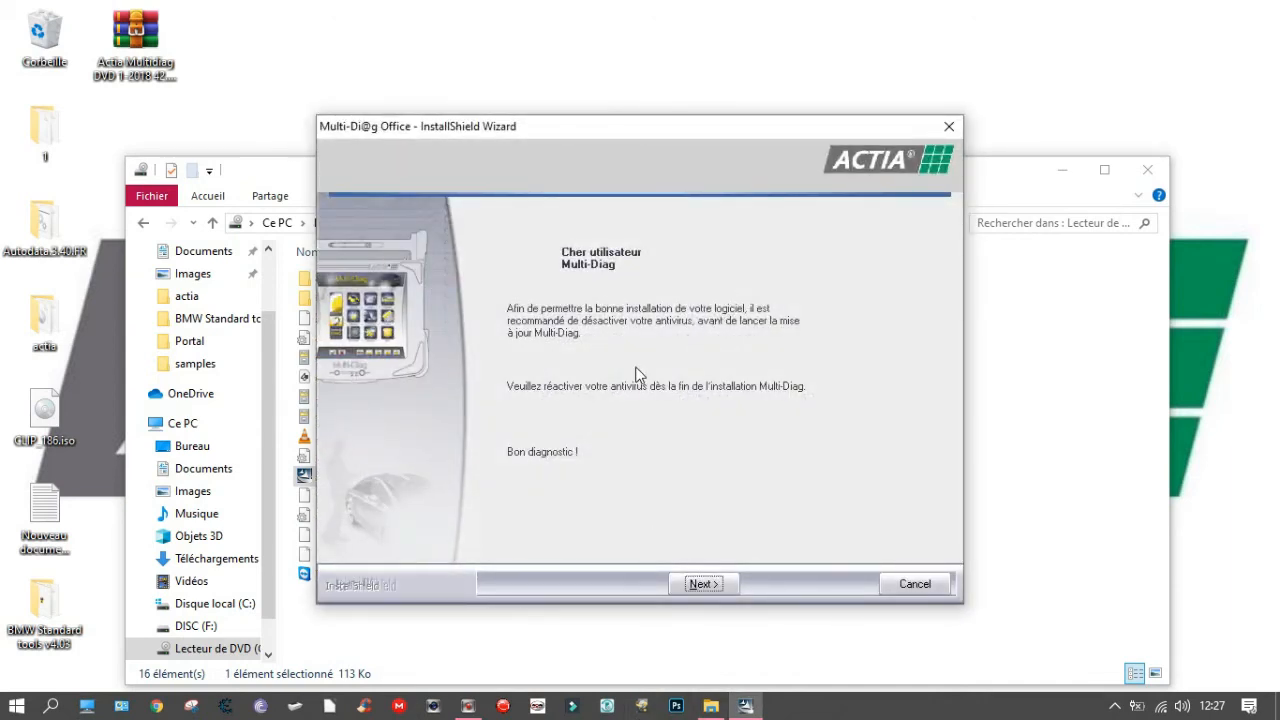
left_click(695, 585)
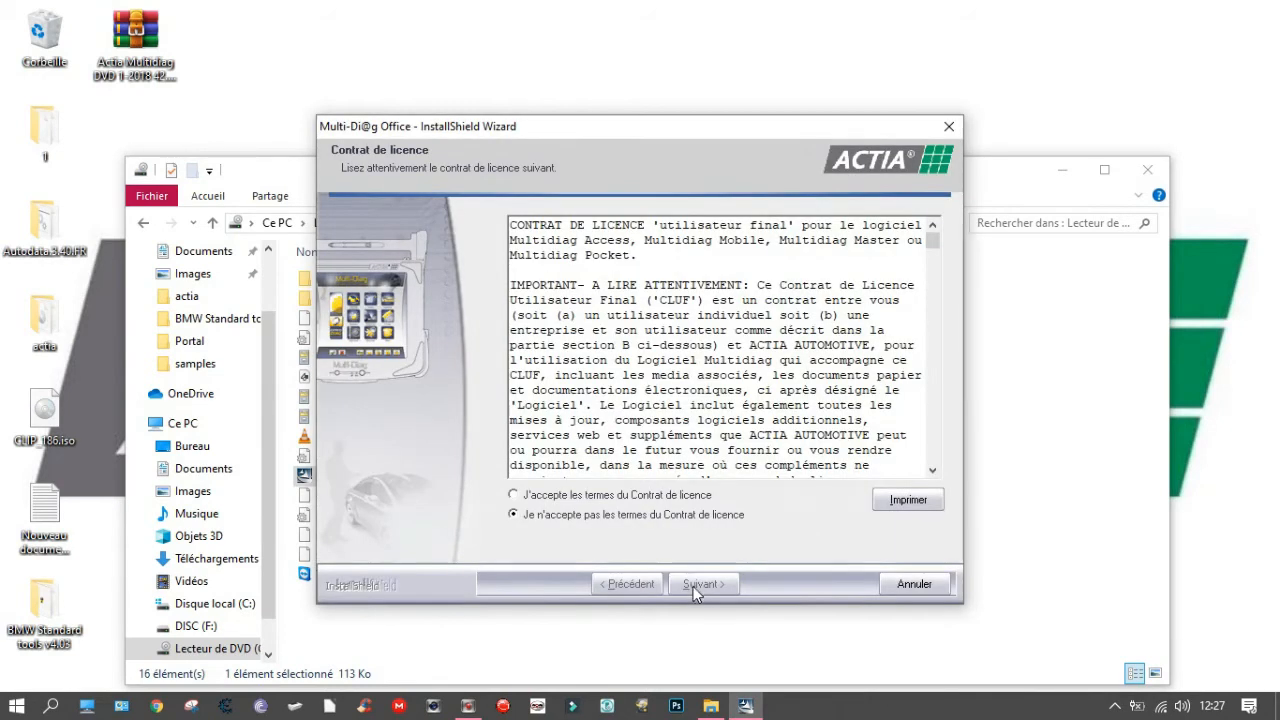
left_click(614, 494)
left_click(726, 590)
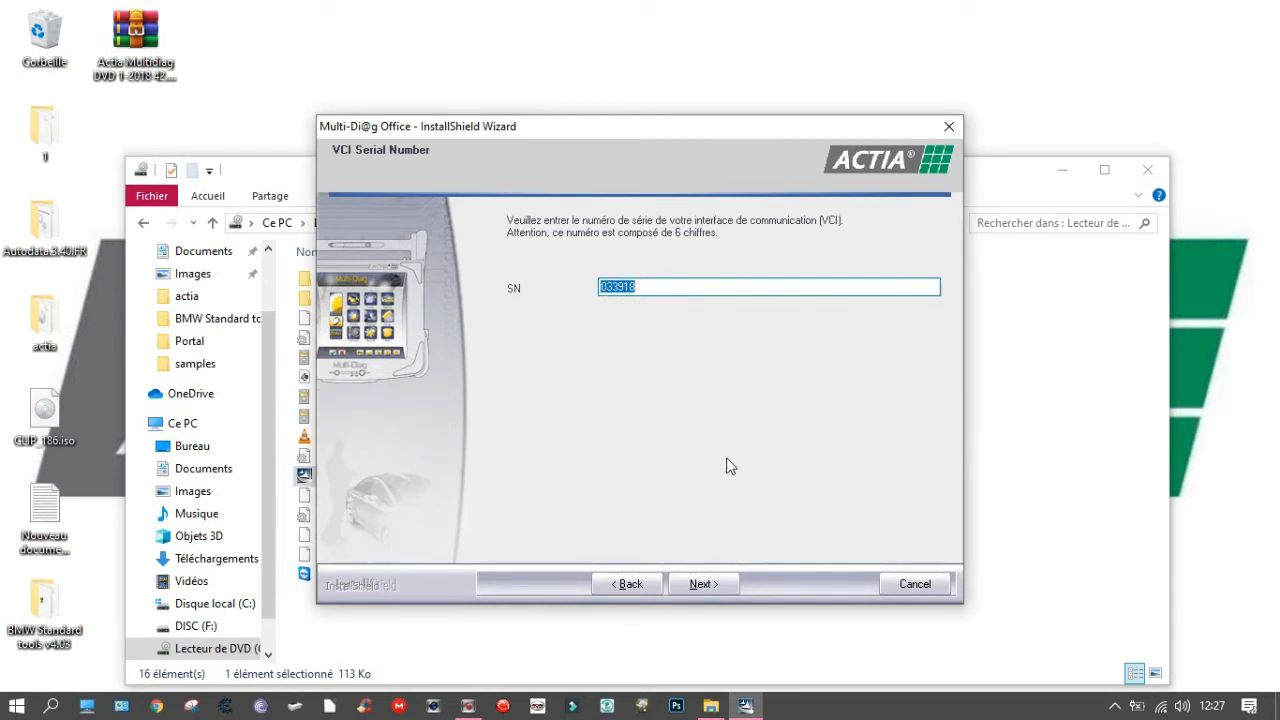
- Submit the prefilled VCI serial number and continue past the activation component download page
left_click(712, 582)
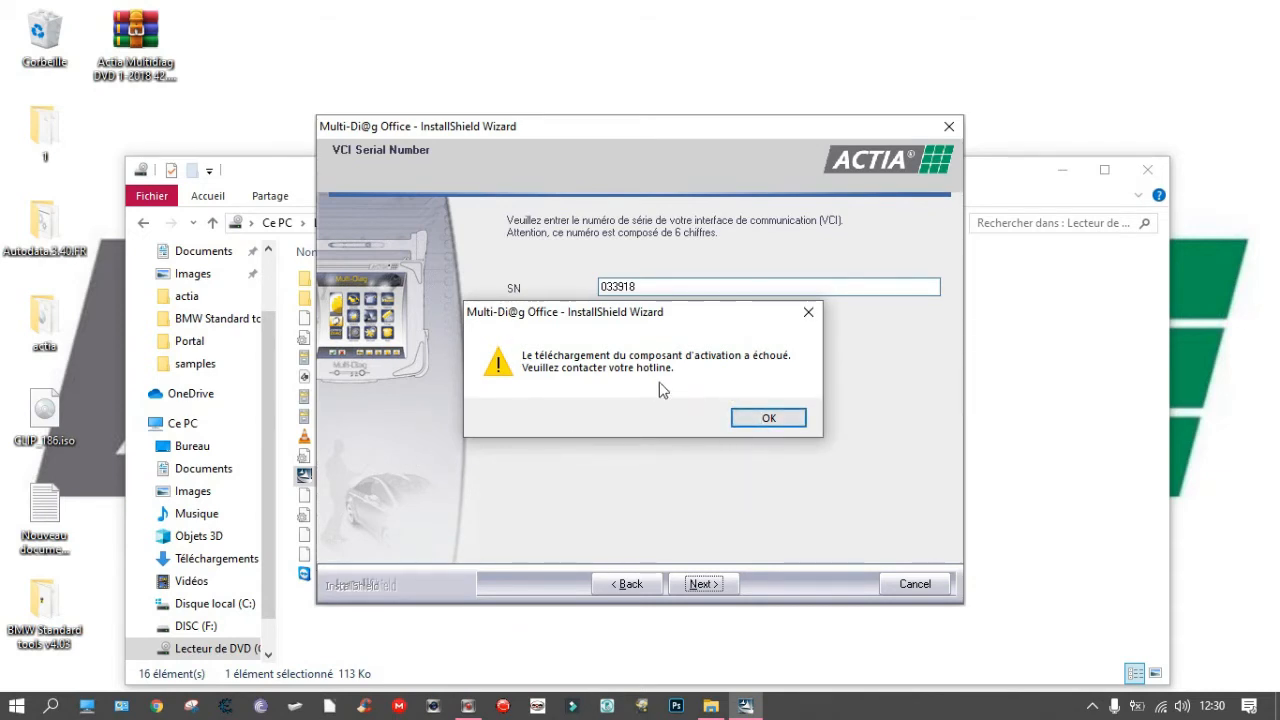
left_click(787, 425)
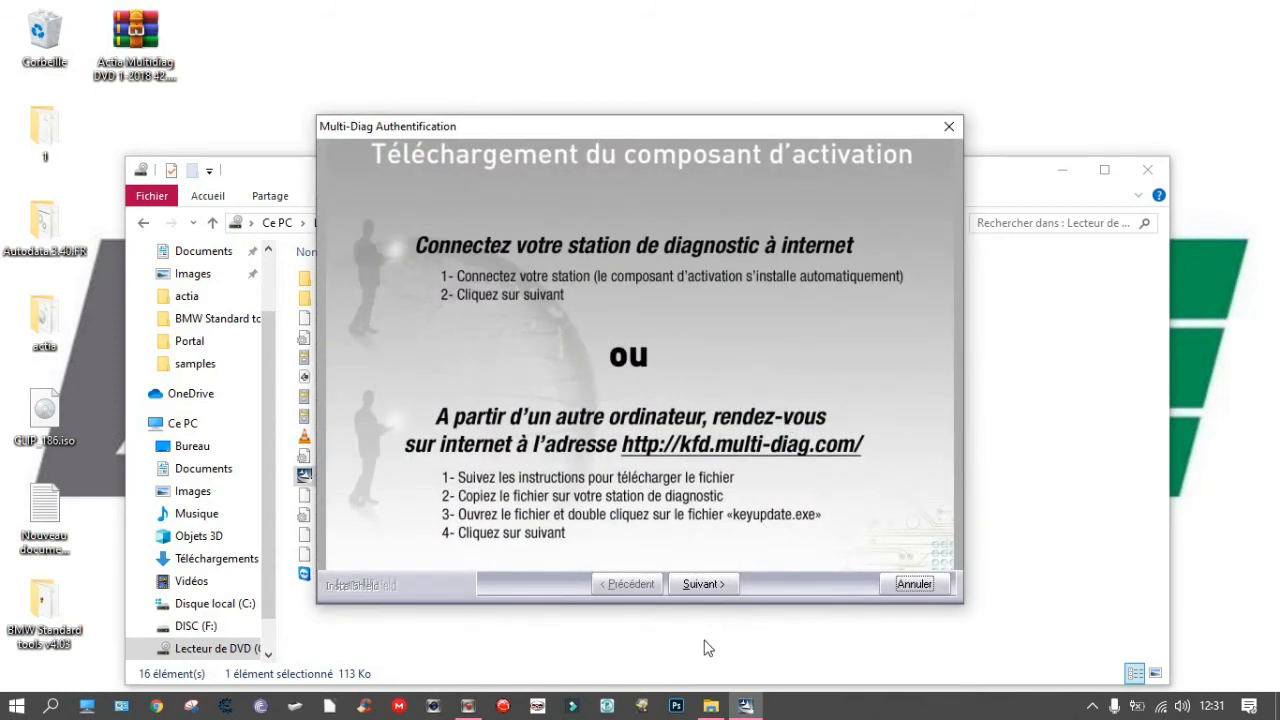
left_click(715, 587)
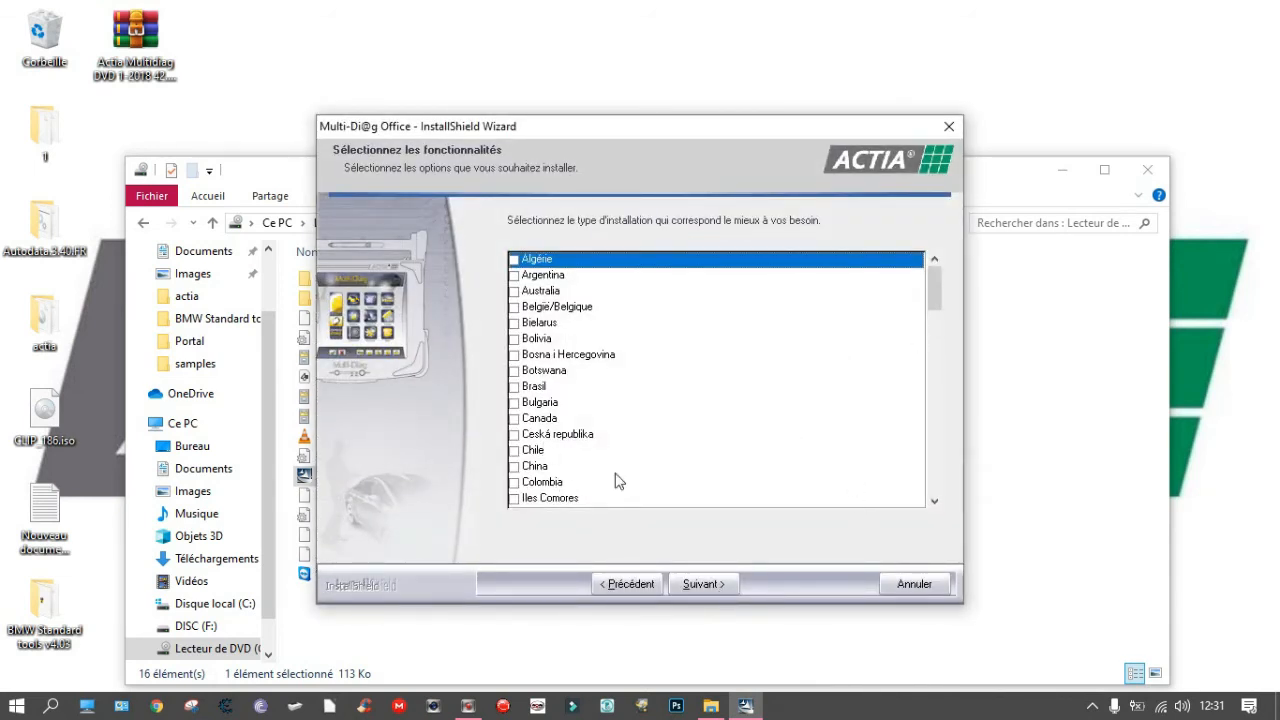
- Select France in the list of installation types and confirm the choice
left_click(934, 501)
left_click(934, 501)
left_click(934, 501)
left_click(934, 501)
left_click(934, 501)
left_click(934, 501)
left_click(934, 501)
left_click(934, 501)
left_click(934, 501)
left_click(934, 501)
left_click(934, 501)
left_click(934, 501)
left_click(934, 501)
left_click(934, 501)
left_click(934, 501)
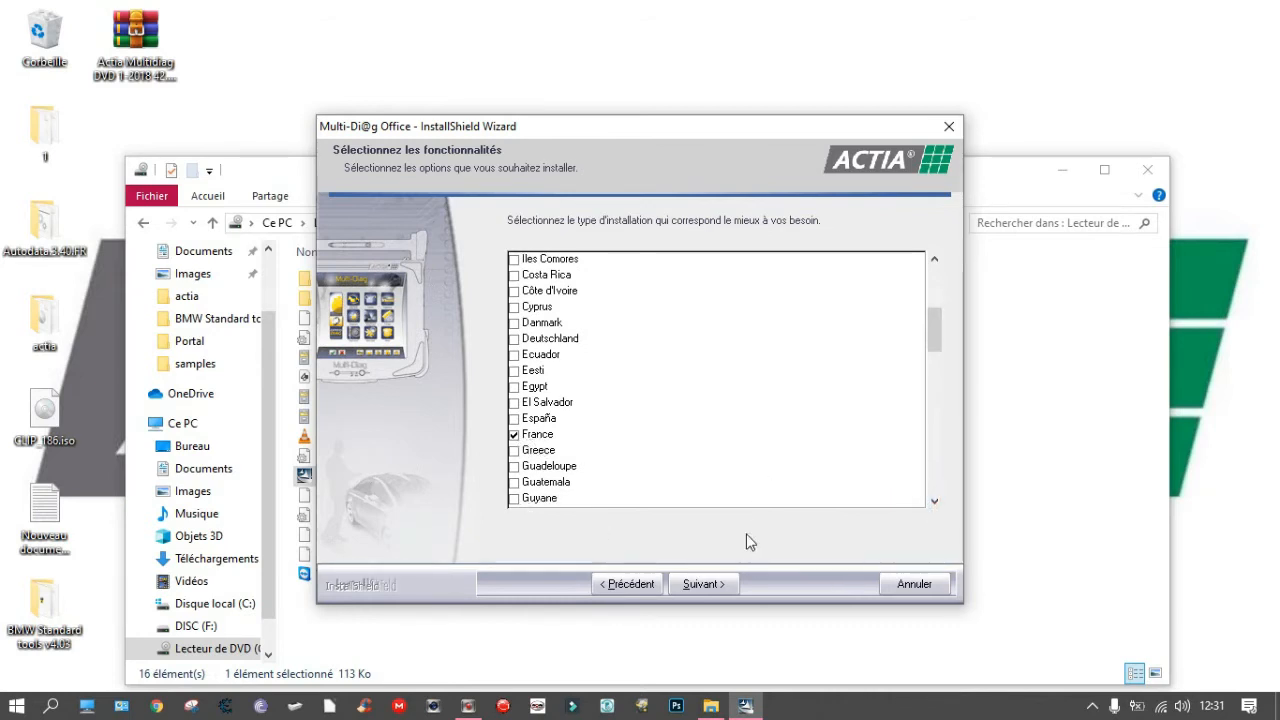
left_click(719, 588)
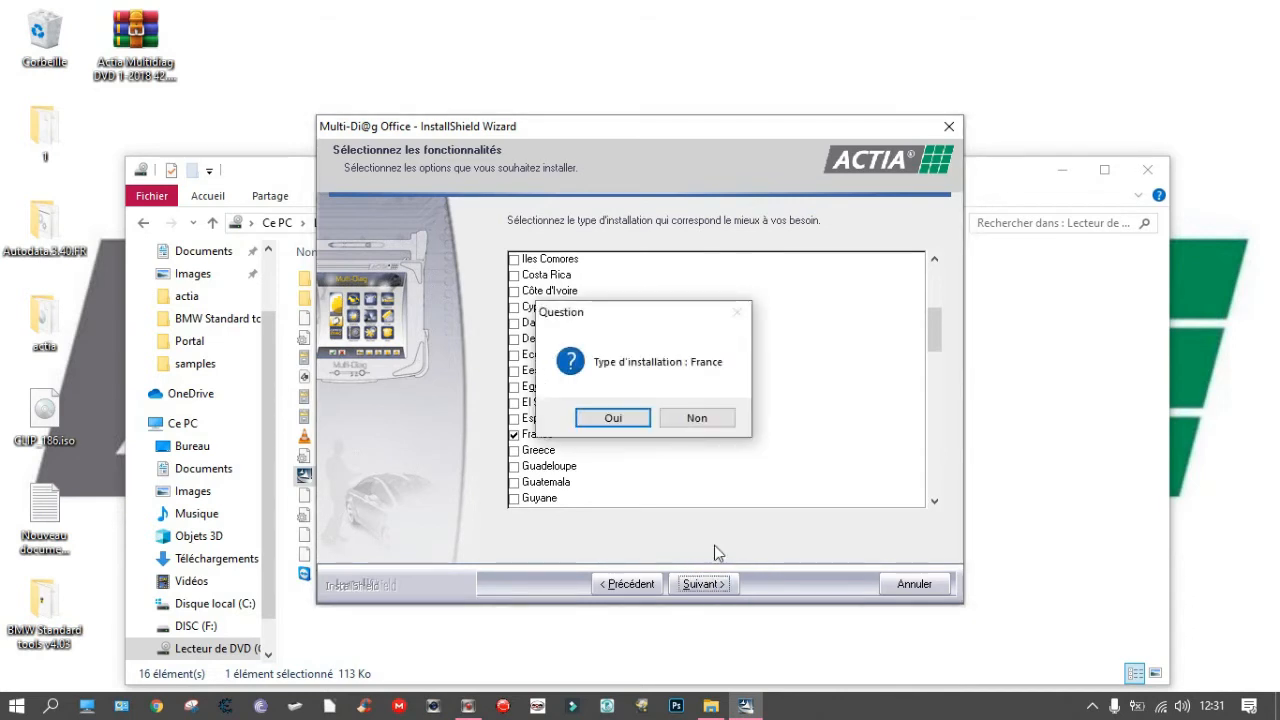
left_click(605, 414)
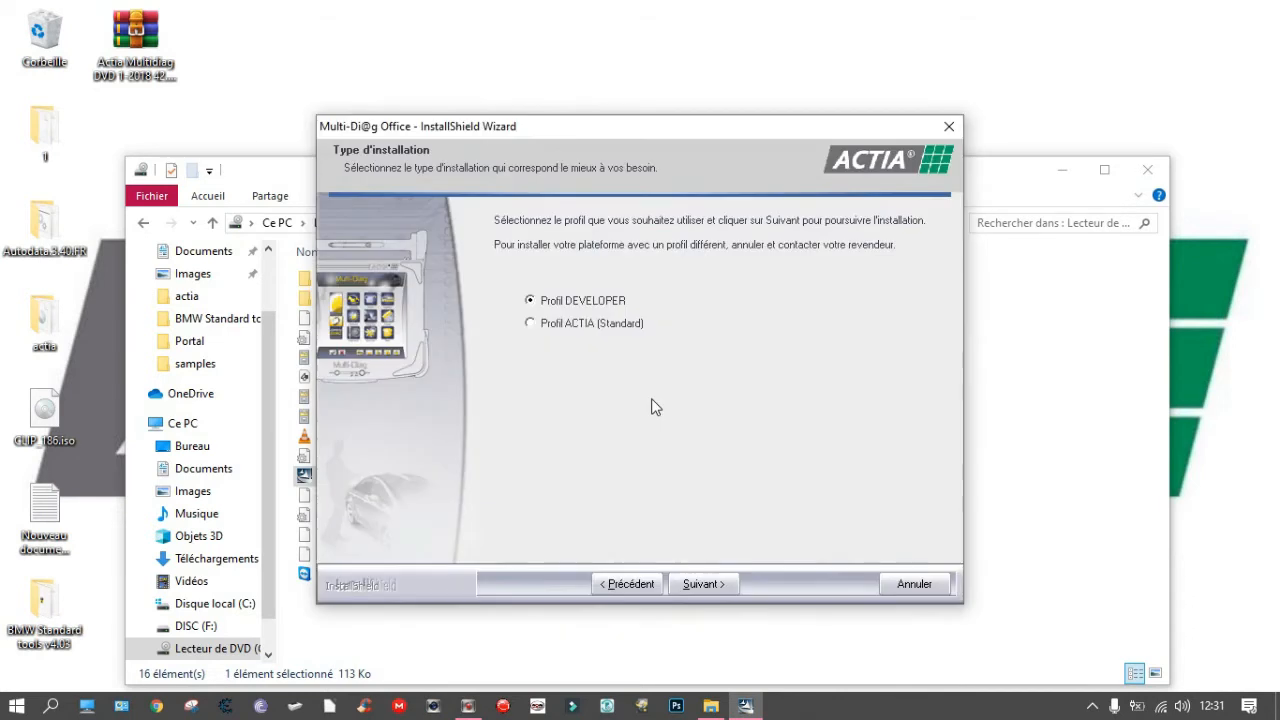
- Start the installation with the ACTIA (Standard) profile and close the DVD drive's folder window
left_click(531, 325)
left_click(706, 584)
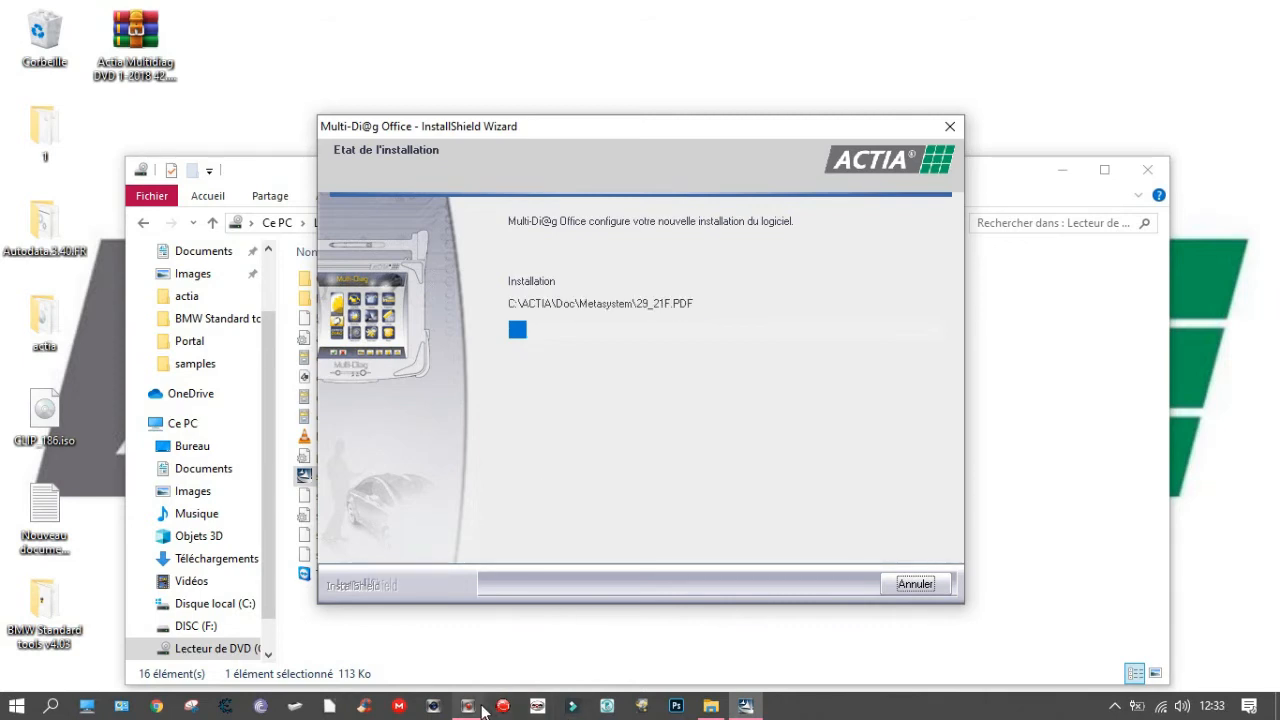
mouse_move(471, 709)
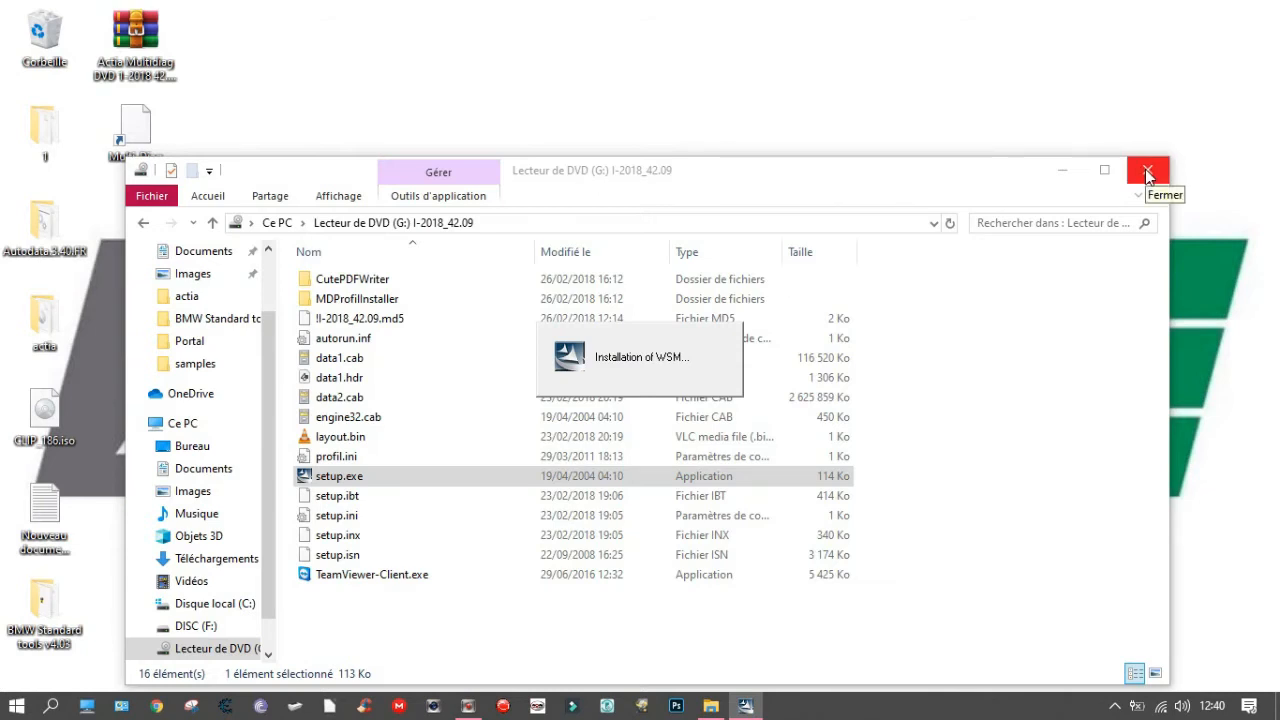
left_click(1147, 172)
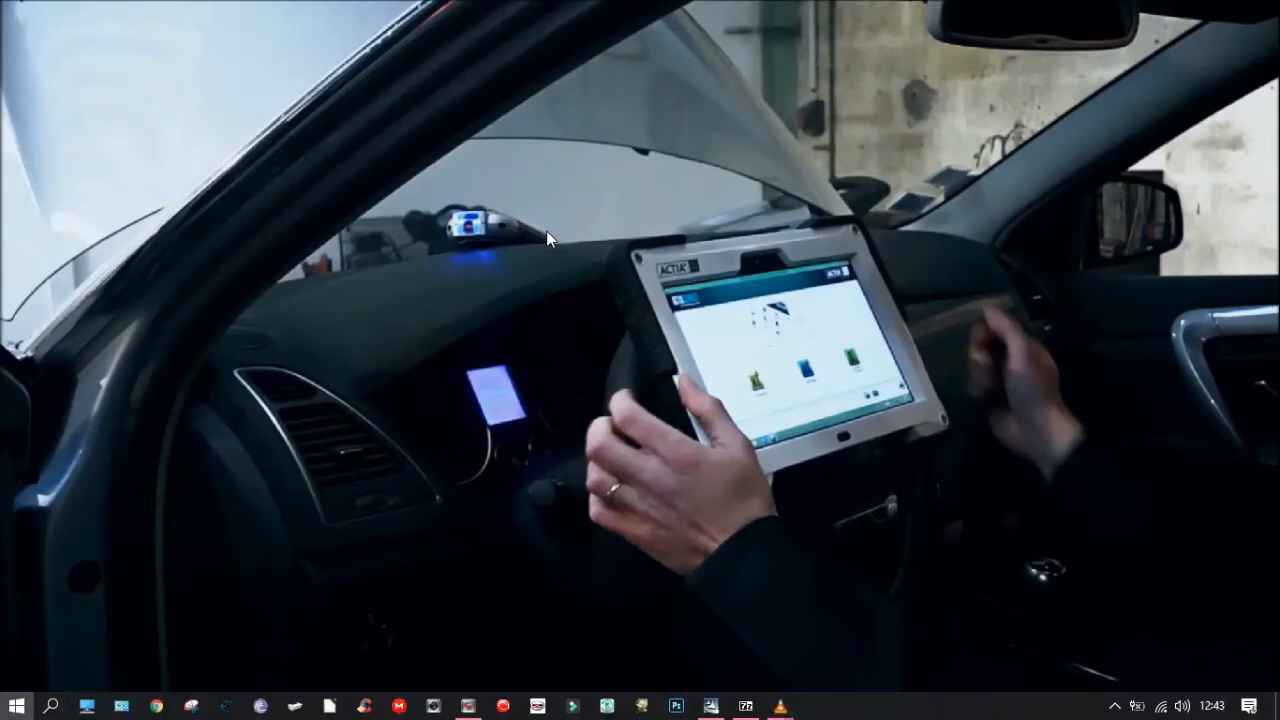
- Close the full-screen VLC video output and dismiss the Start menu
key("super")
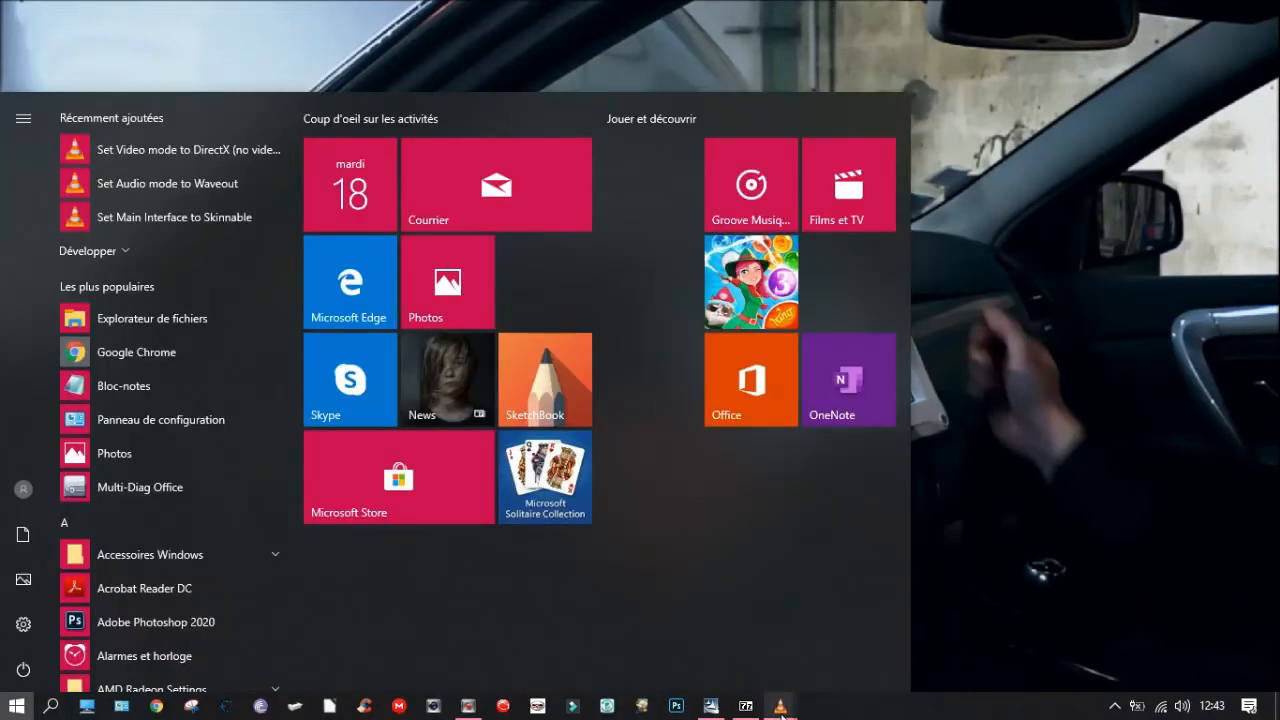
mouse_move(781, 708)
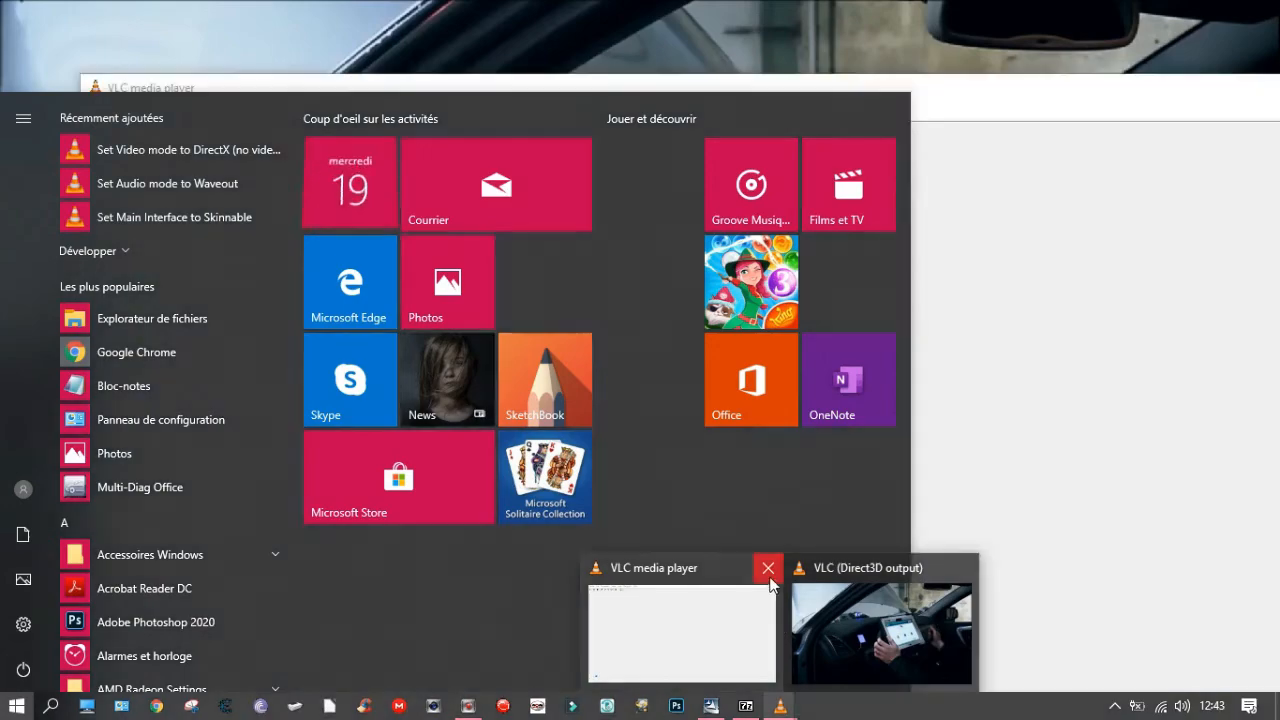
mouse_move(770, 585)
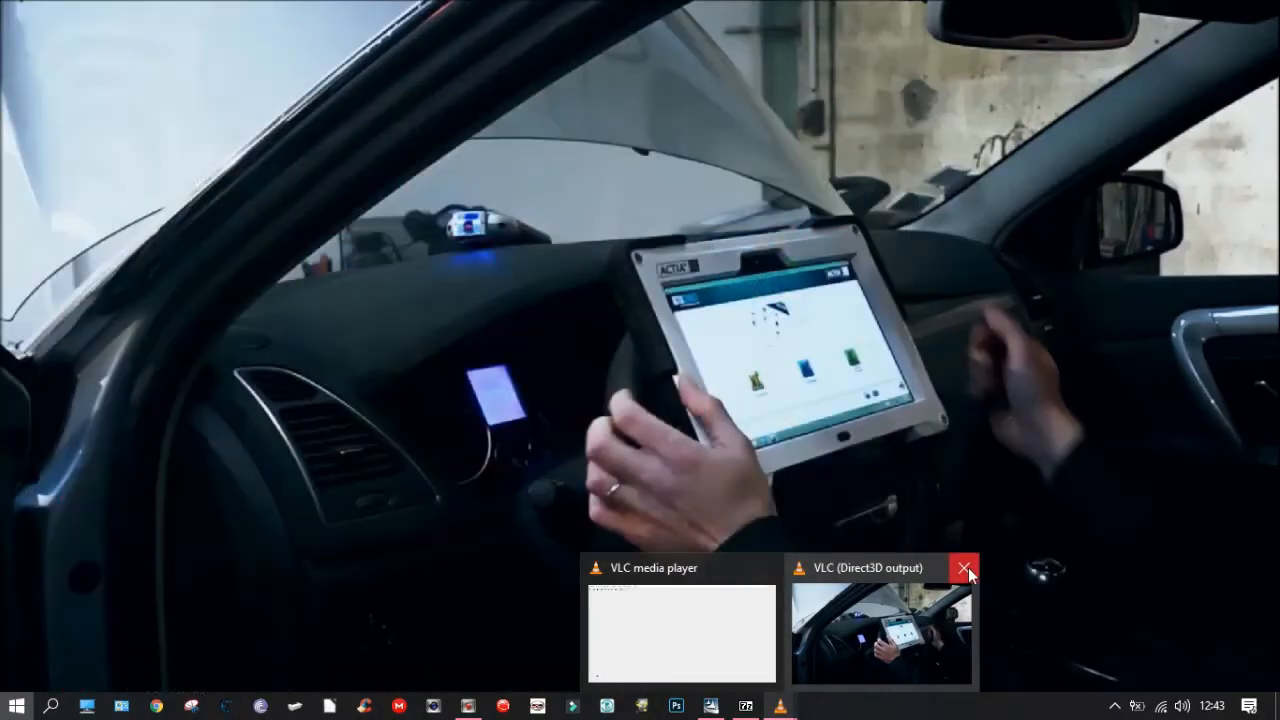
left_click(966, 568)
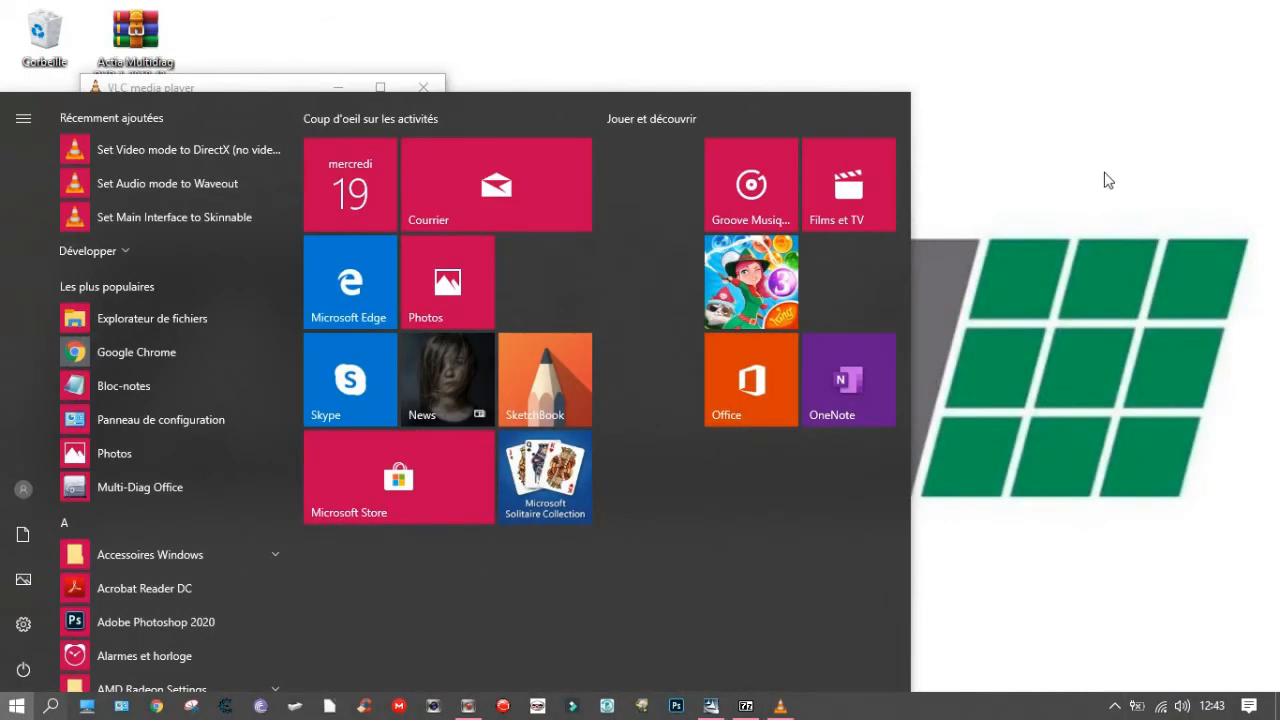
left_click(1108, 180)
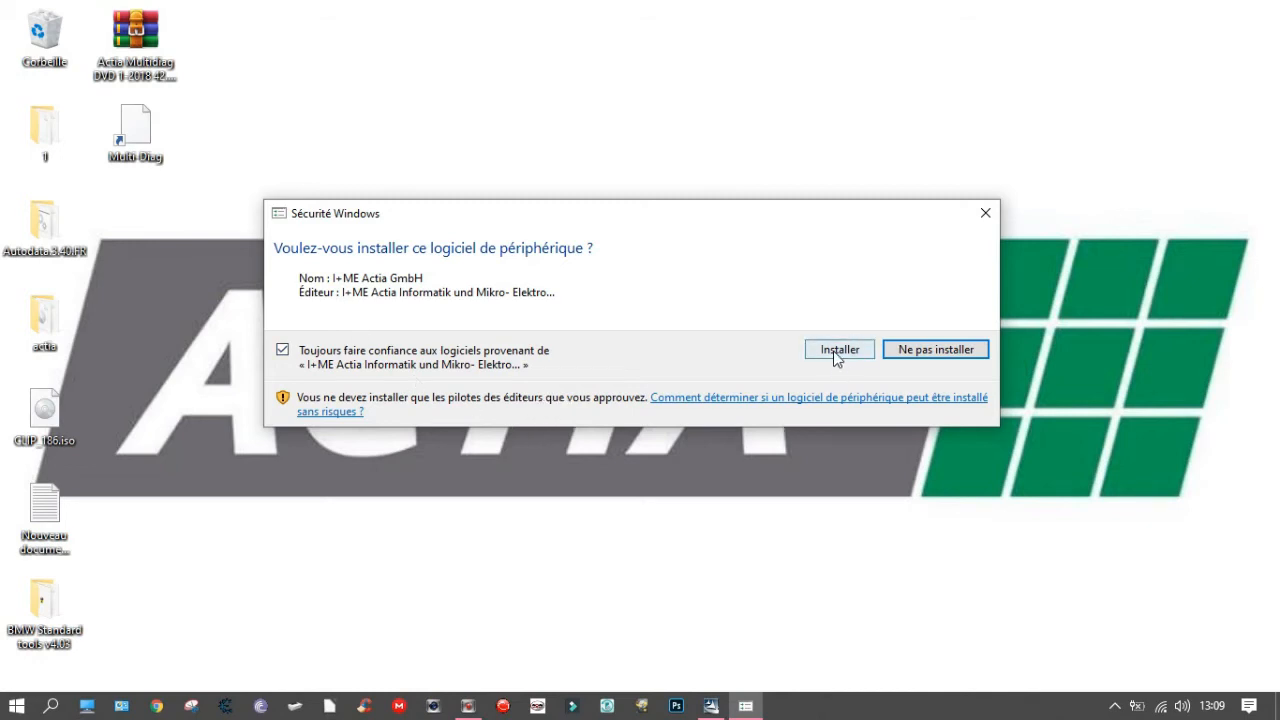
- Decline the I+ME Actia GmbH and USB PassThru2 device software, and finish the setup with the computer restart postponed
left_click(929, 357)
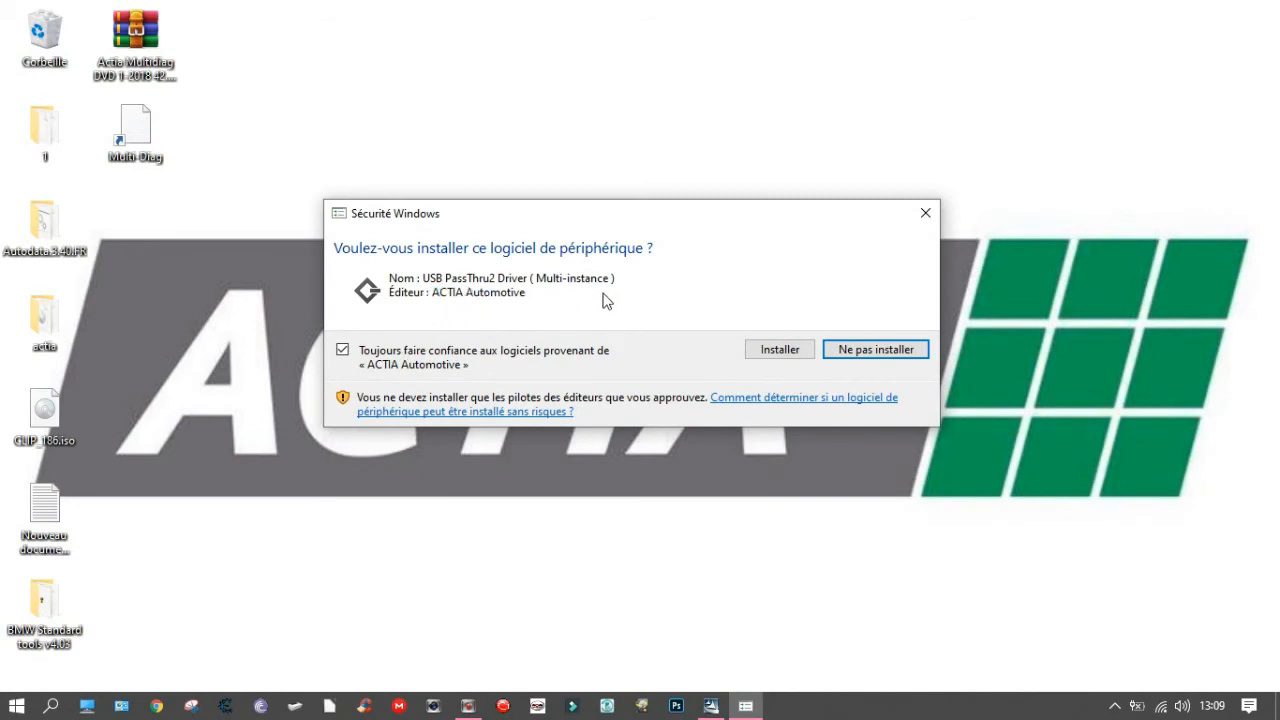
left_click(884, 352)
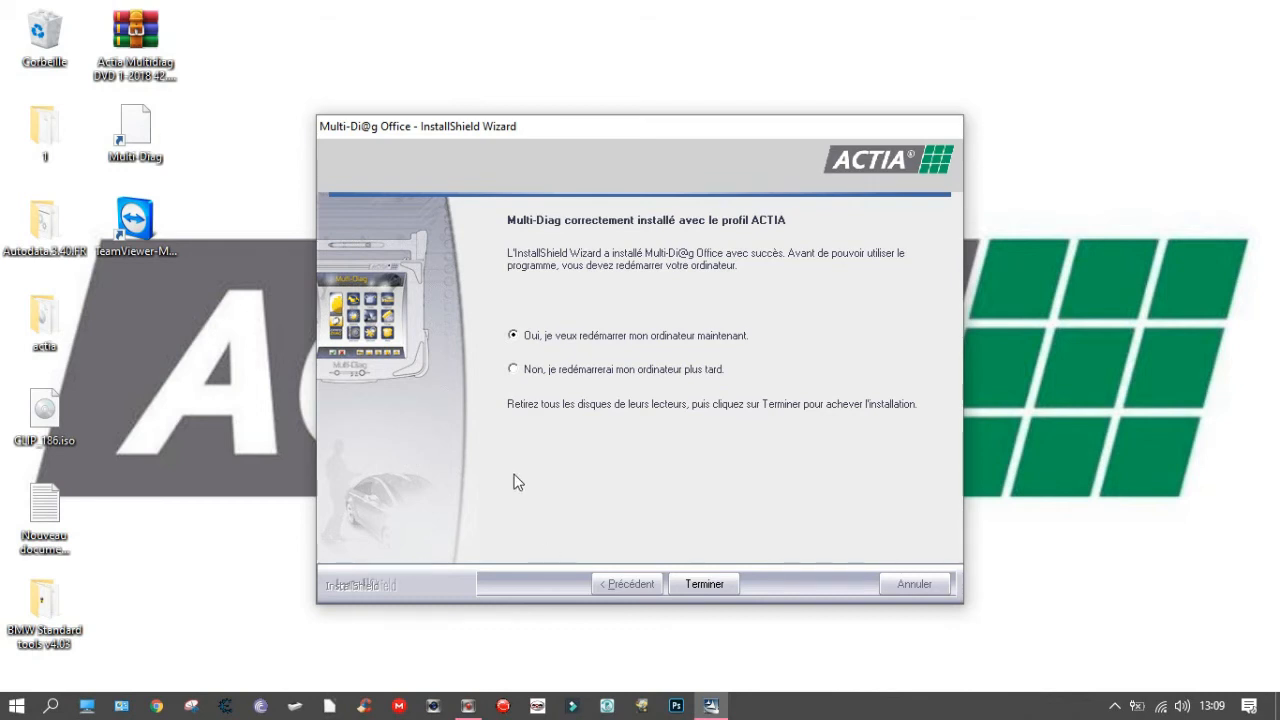
left_click(514, 370)
left_click(714, 588)
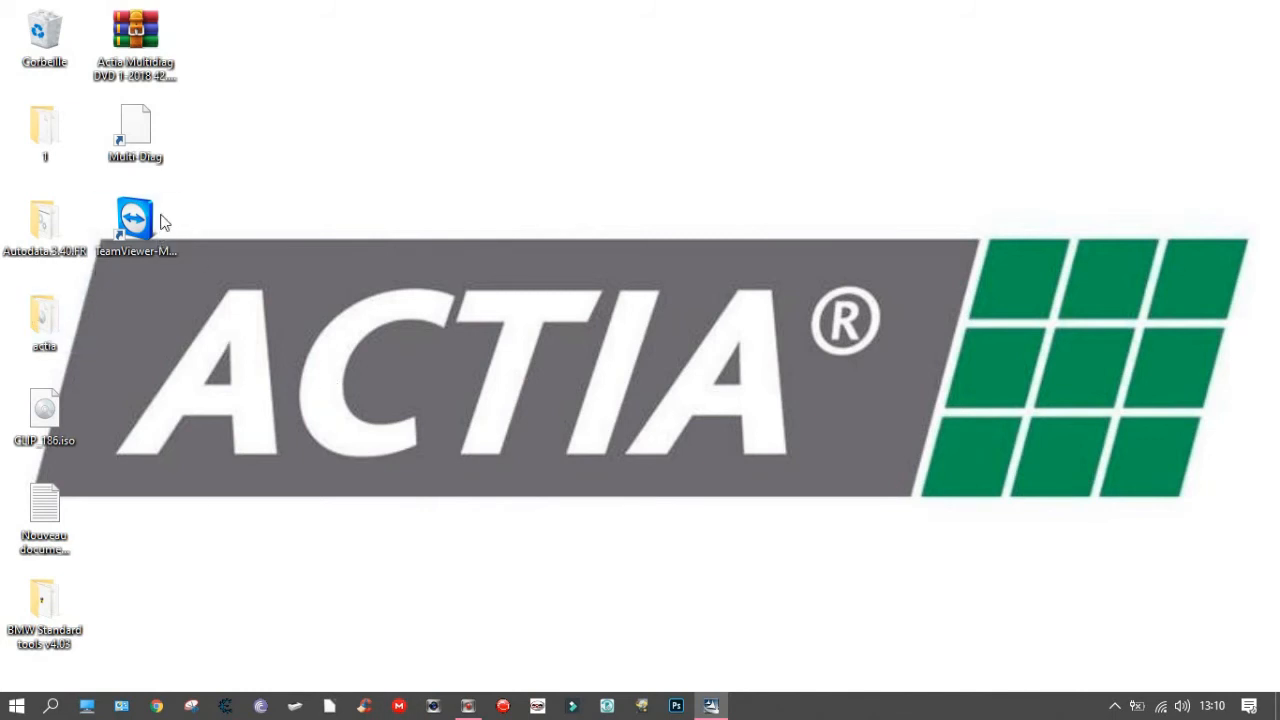
- Try to launch Multi-Diag from its desktop shortcut, and refresh the desktop
double_click(148, 154)
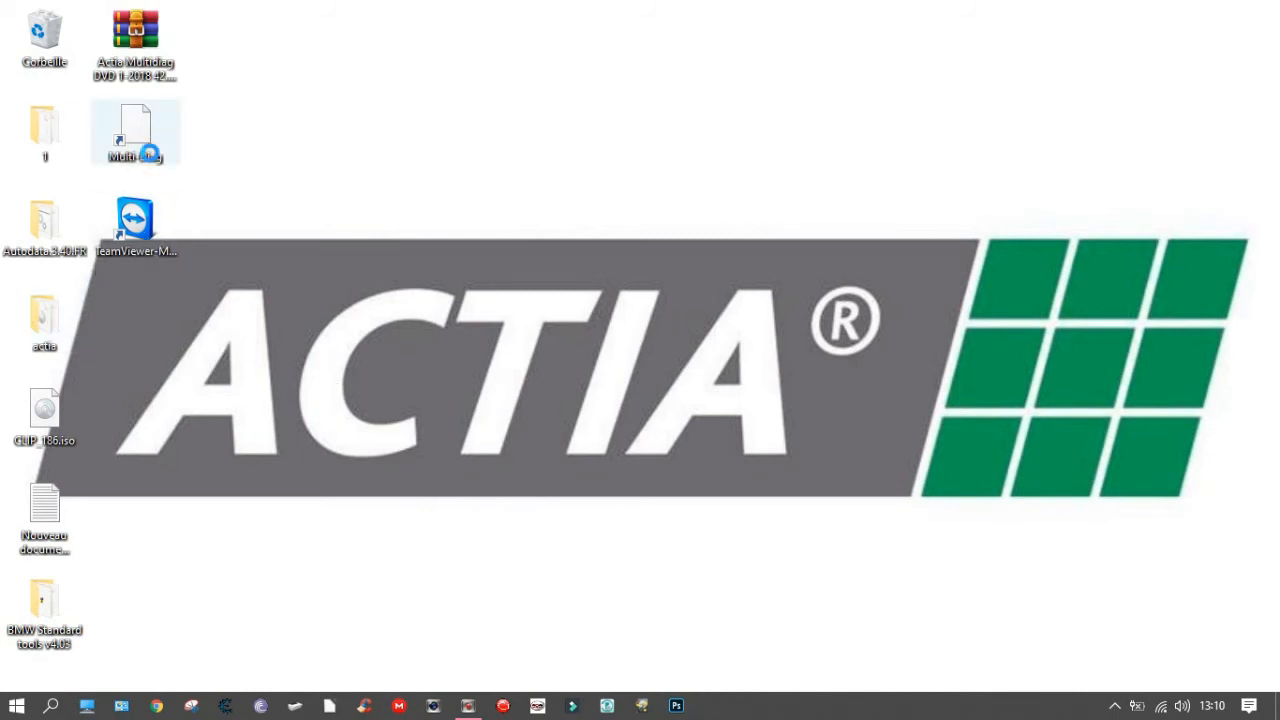
right_click(150, 153)
left_click(606, 138)
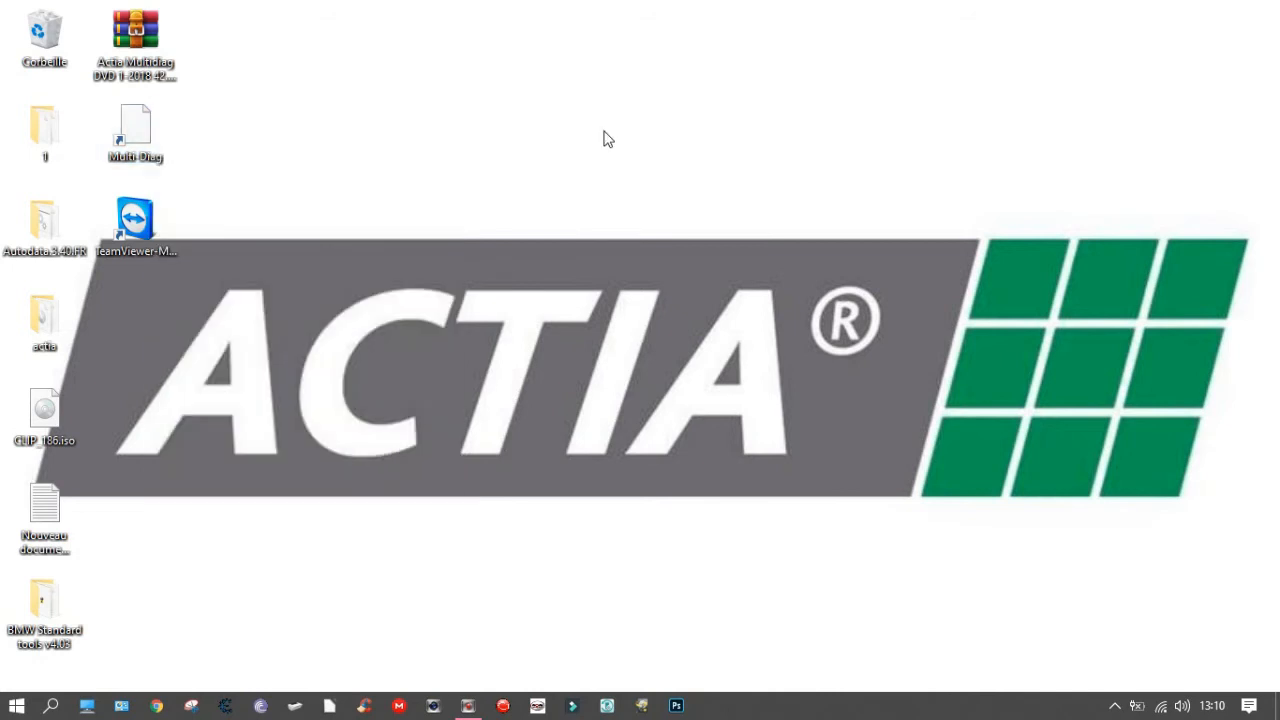
right_click(476, 197)
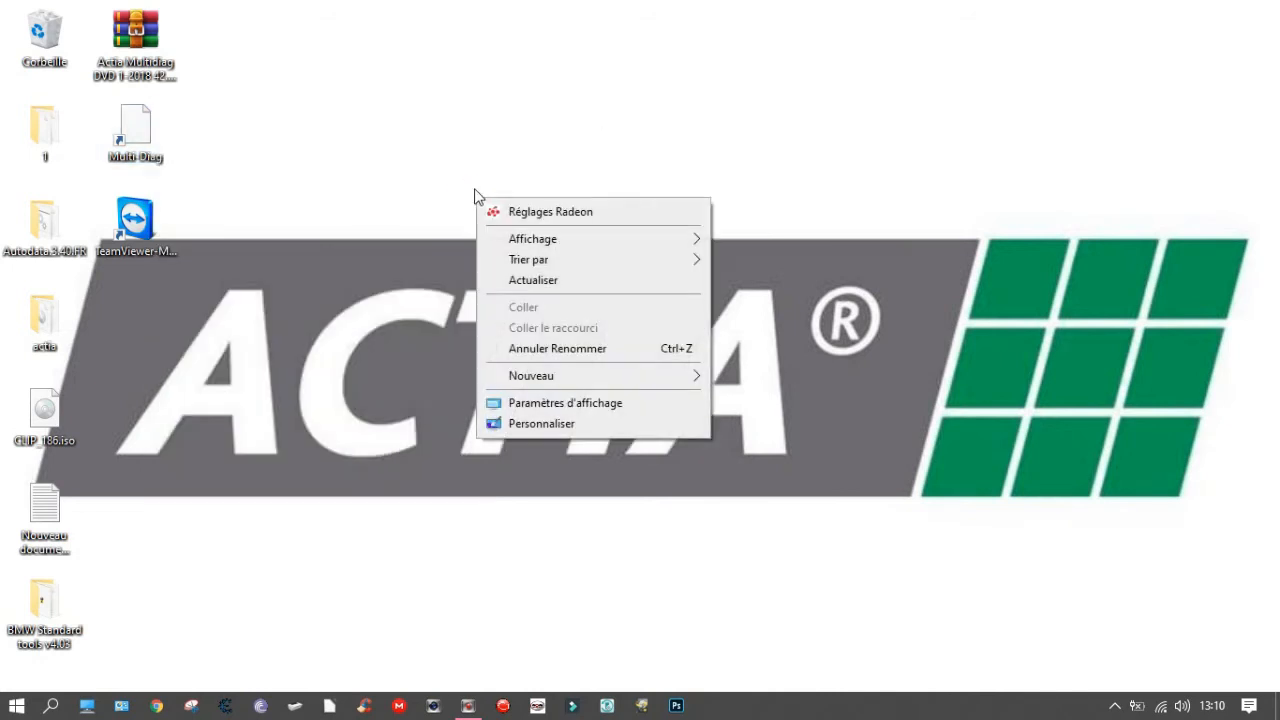
left_click(560, 281)
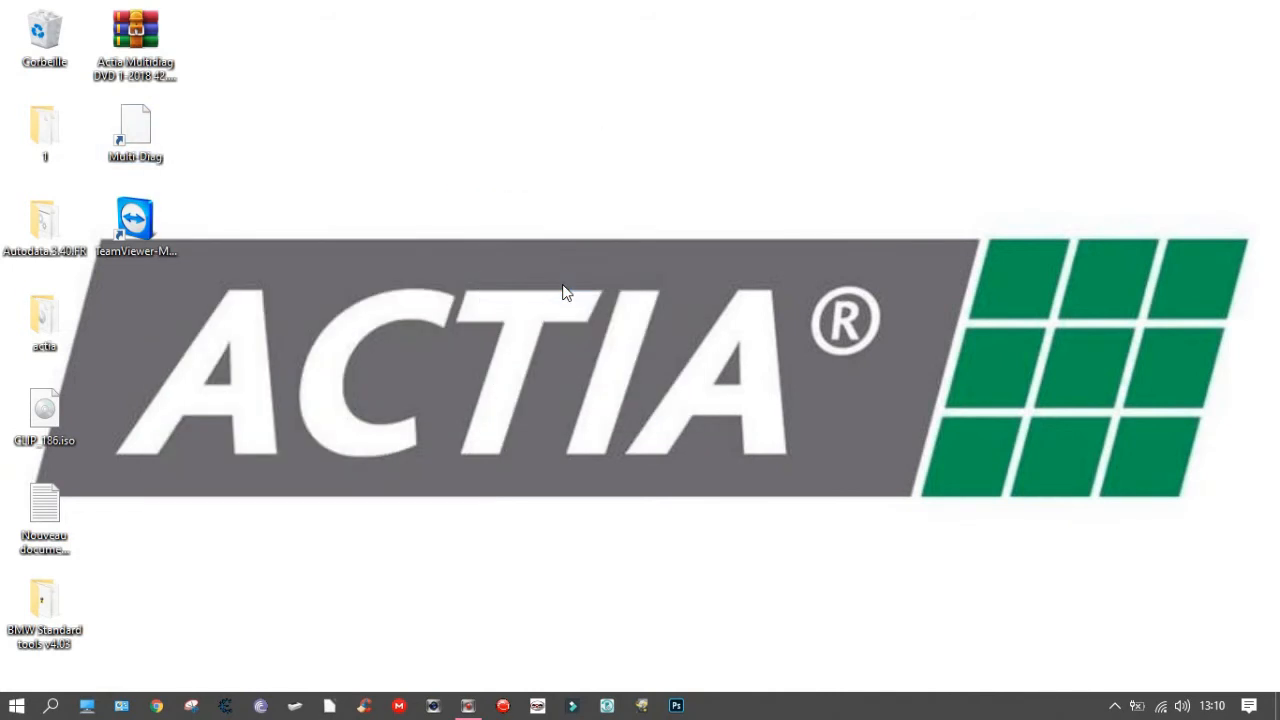
- Create a desktop shortcut to LctMultiDiag.exe from the Multi-Diag shortcut's target folder, and close that folder
right_click(128, 148)
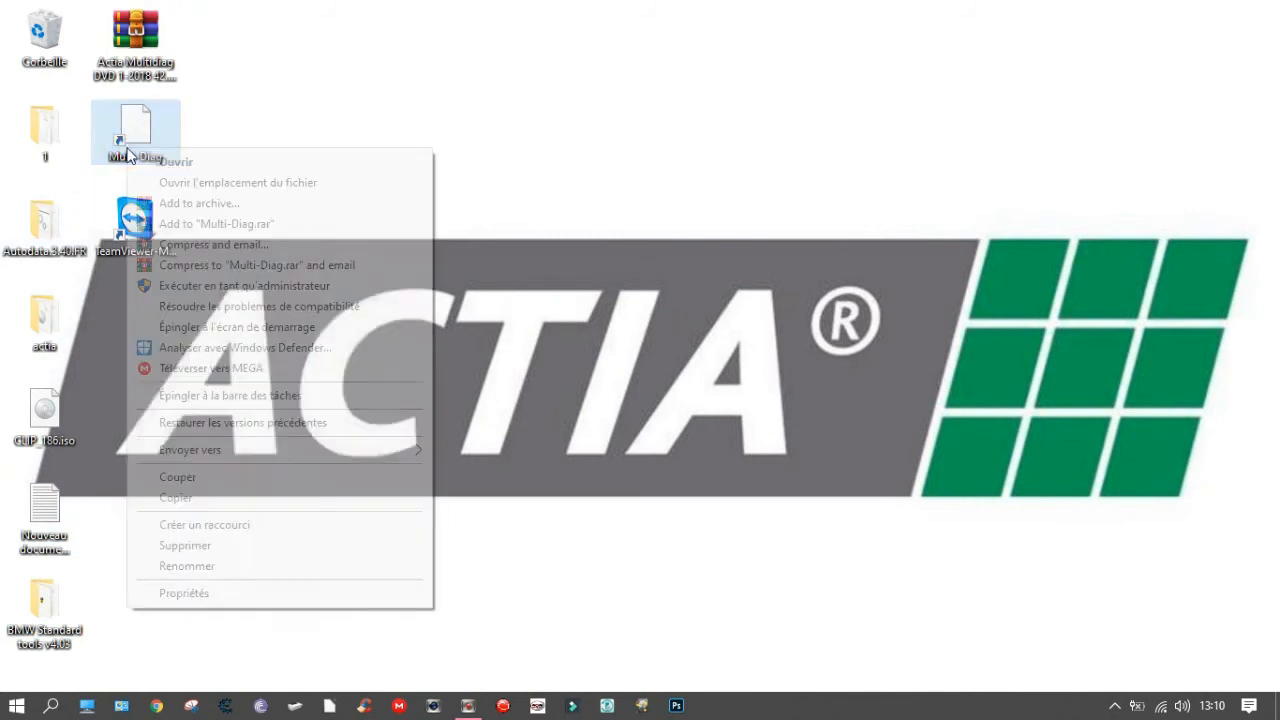
left_click(263, 180)
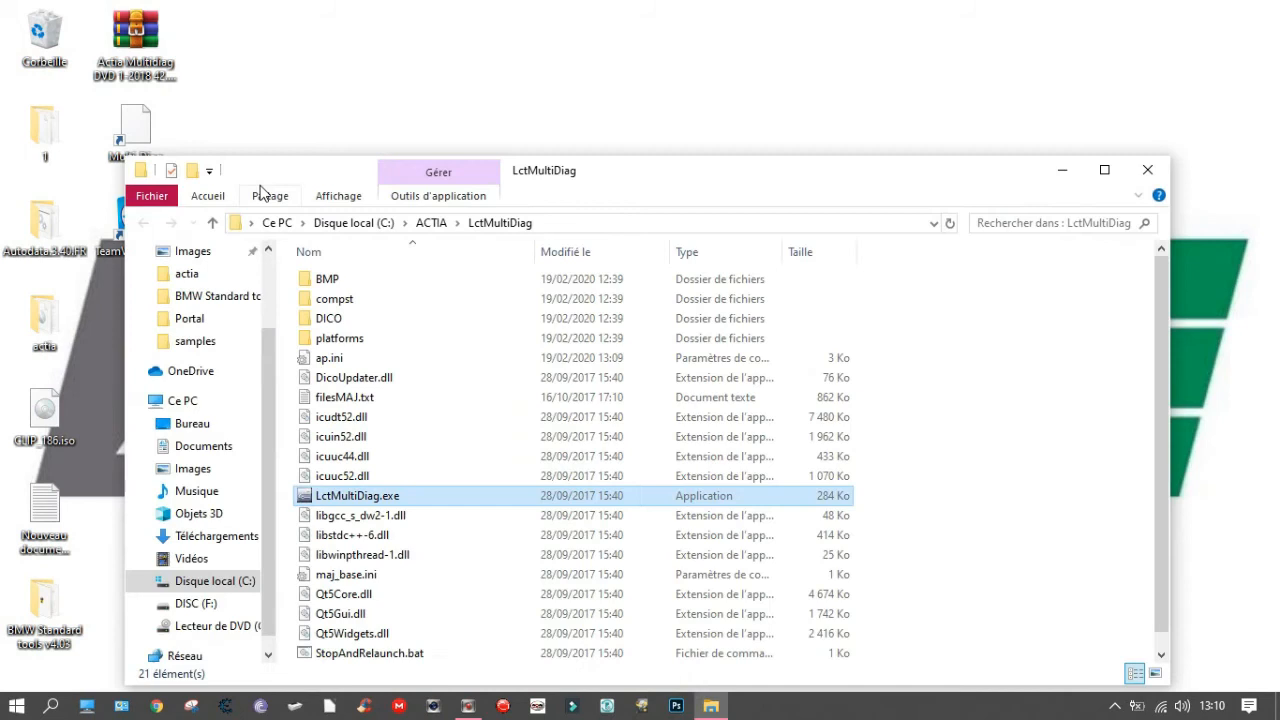
right_click(384, 502)
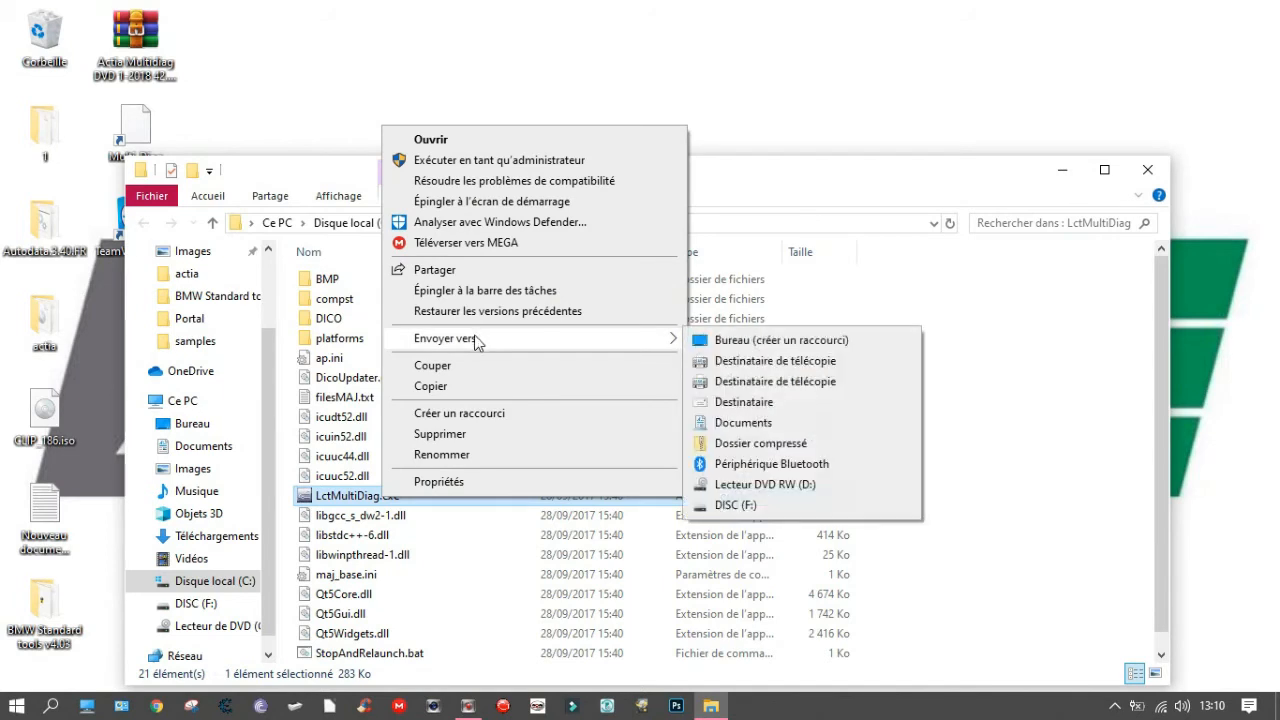
mouse_move(575, 343)
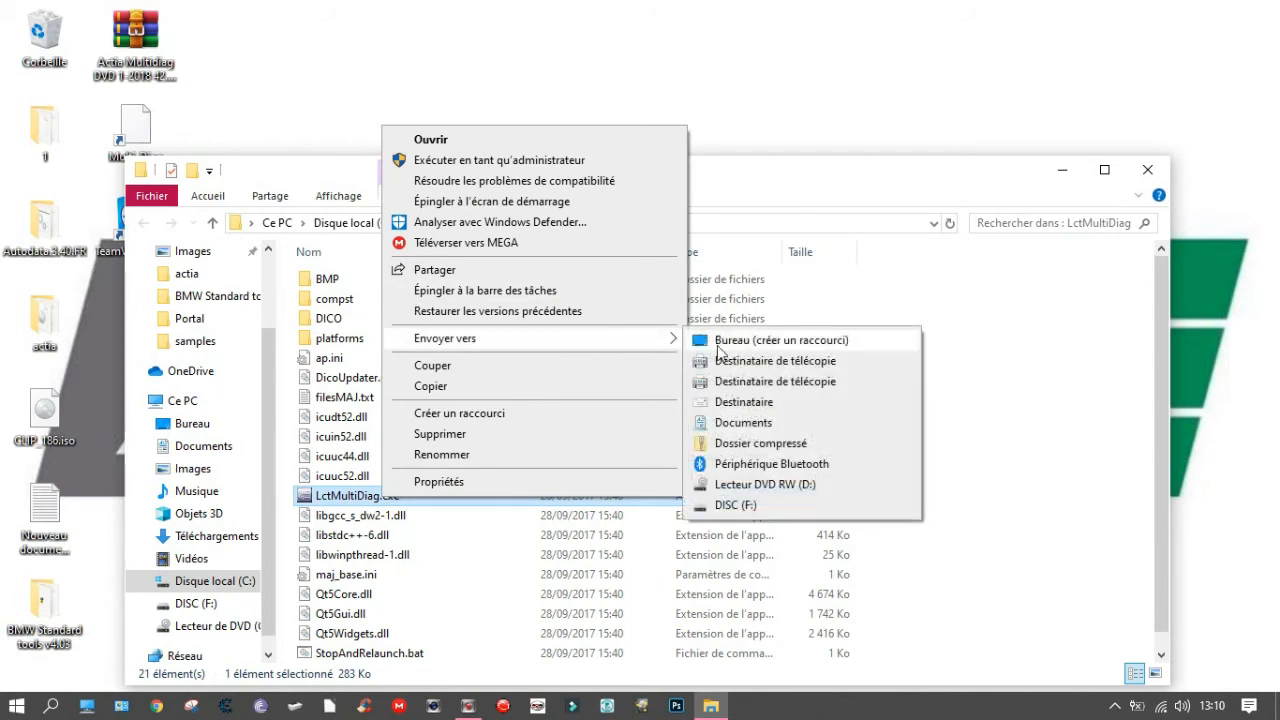
left_click(728, 340)
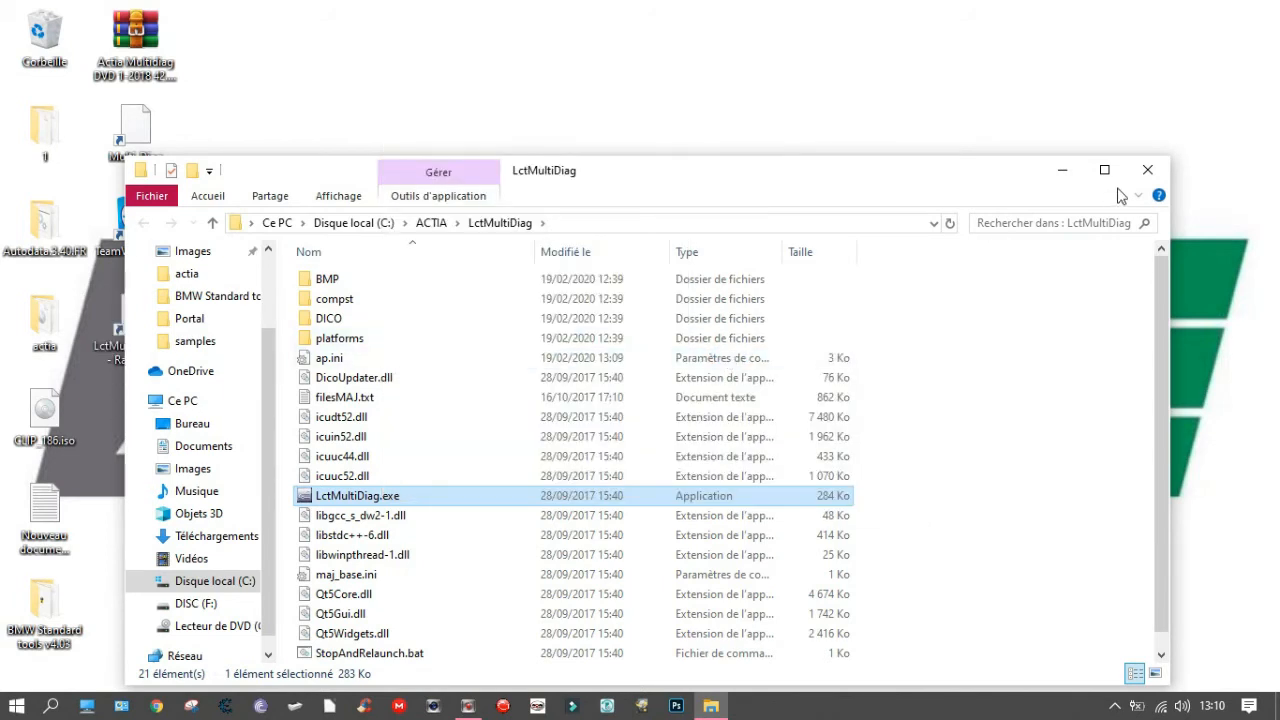
left_click(1148, 170)
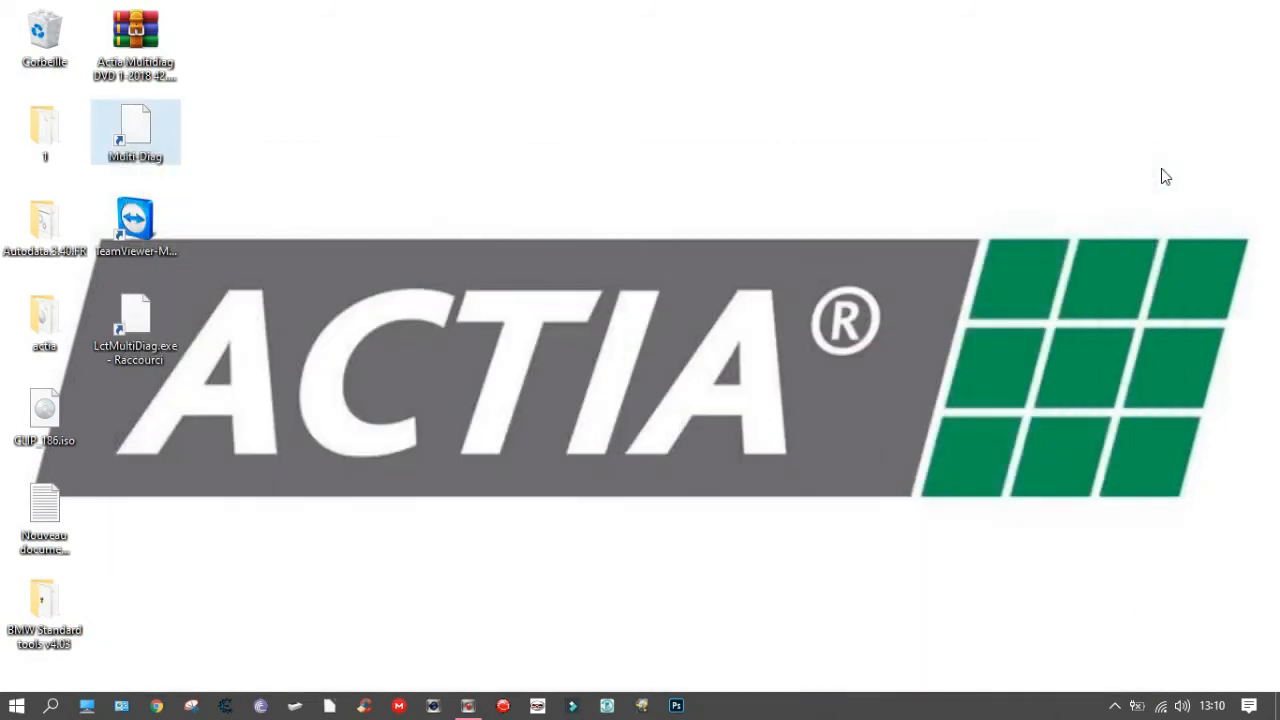
- Set the Multi-Diag desktop shortcut to always run as administrator and apply the change
right_click(139, 153)
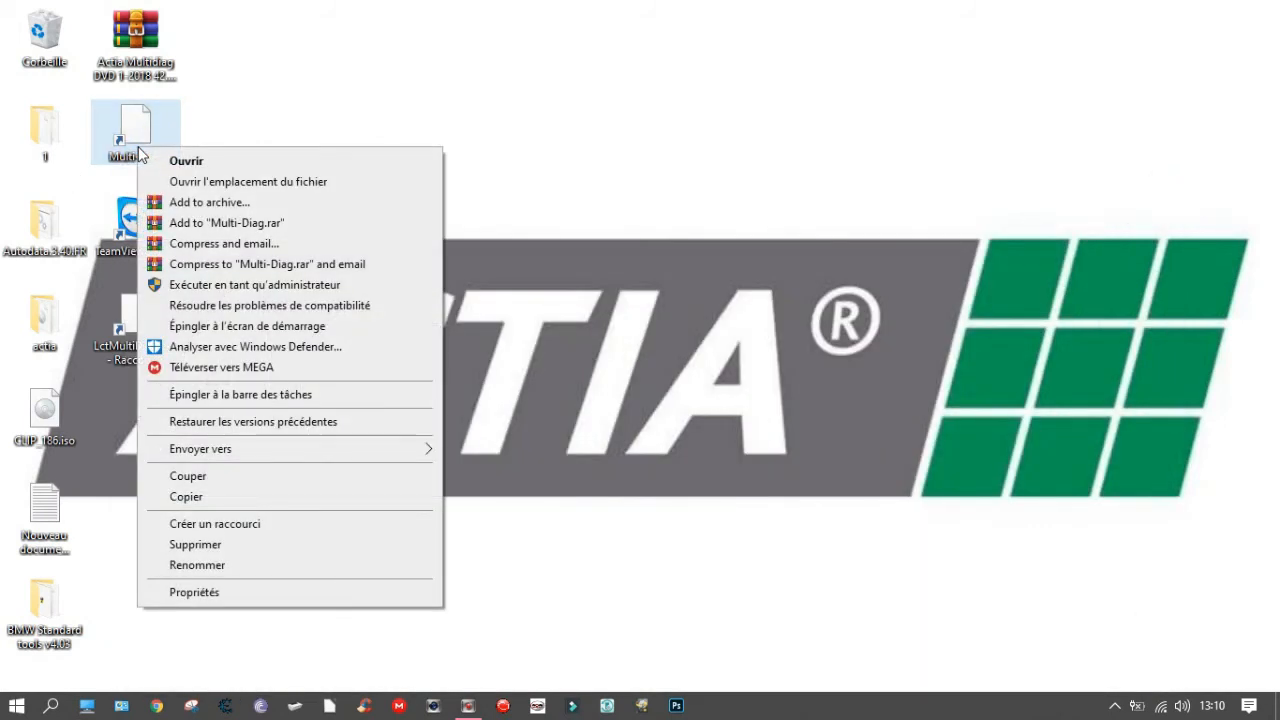
left_click(214, 594)
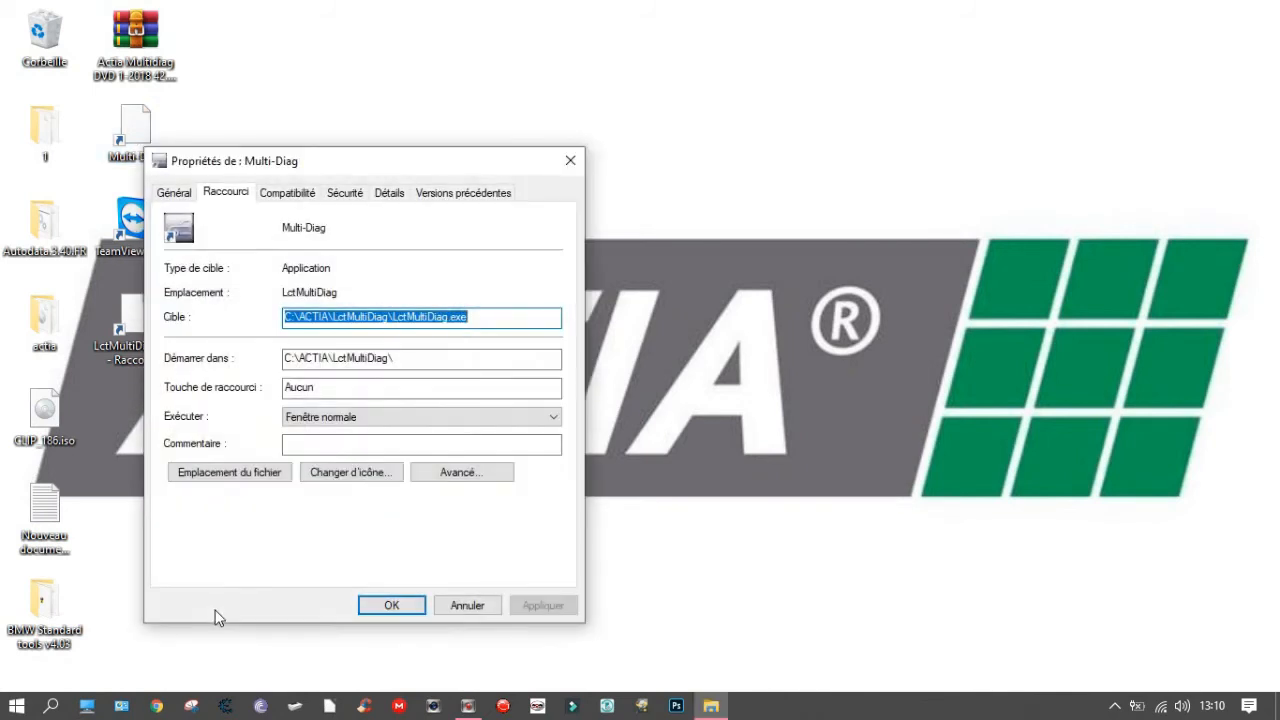
left_click(299, 199)
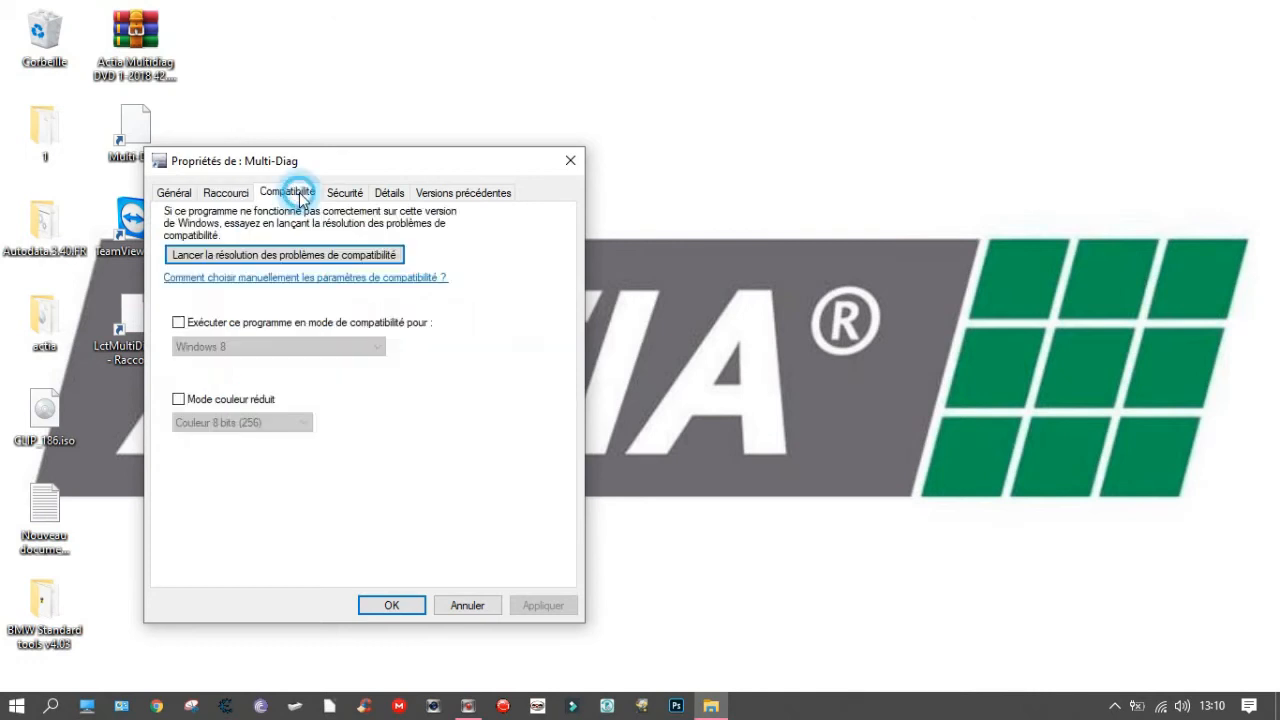
left_click(178, 490)
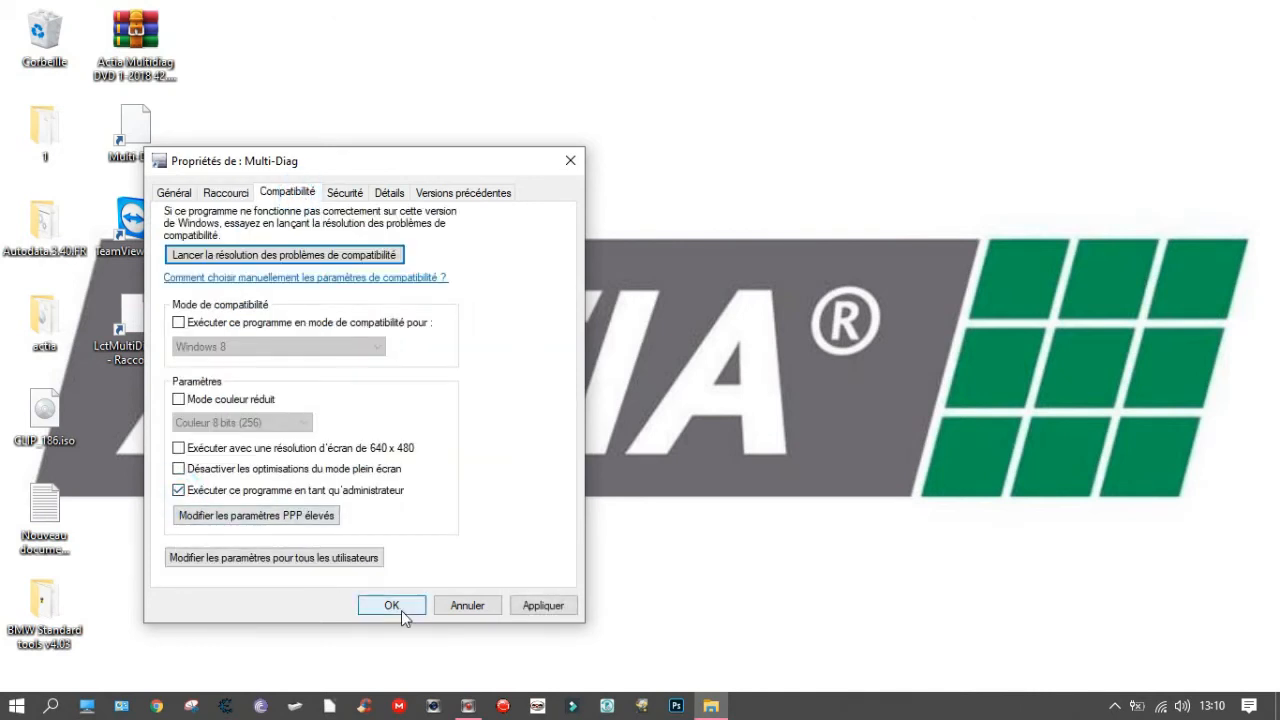
left_click(541, 605)
left_click(570, 160)
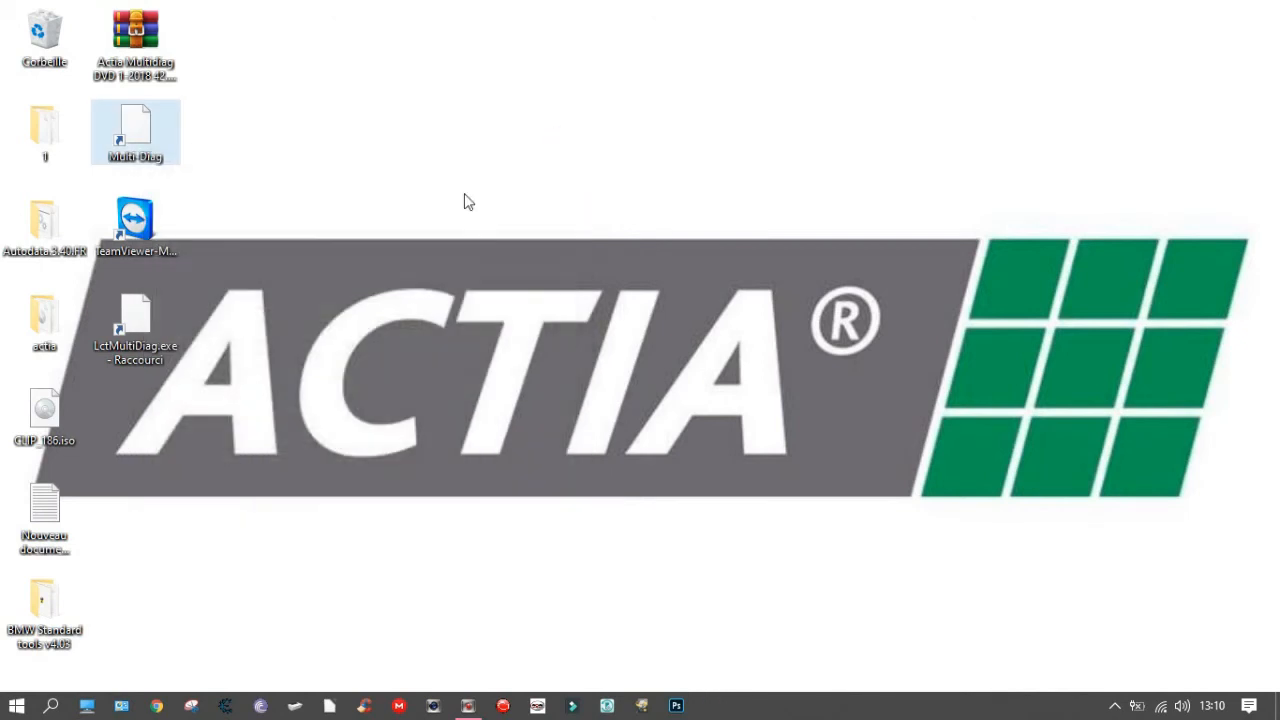
- Launch Multi-Diag from the desktop, open Easy Injection and cancel its ignition prompt
double_click(148, 135)
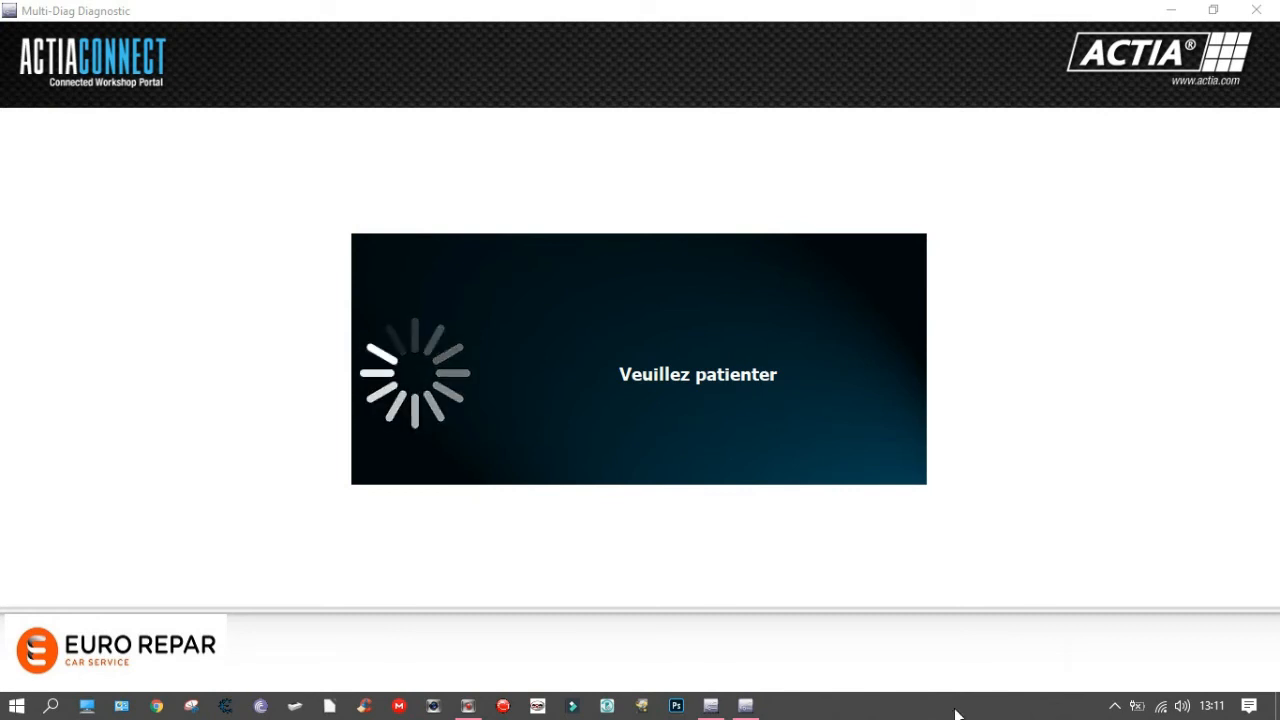
mouse_move(745, 706)
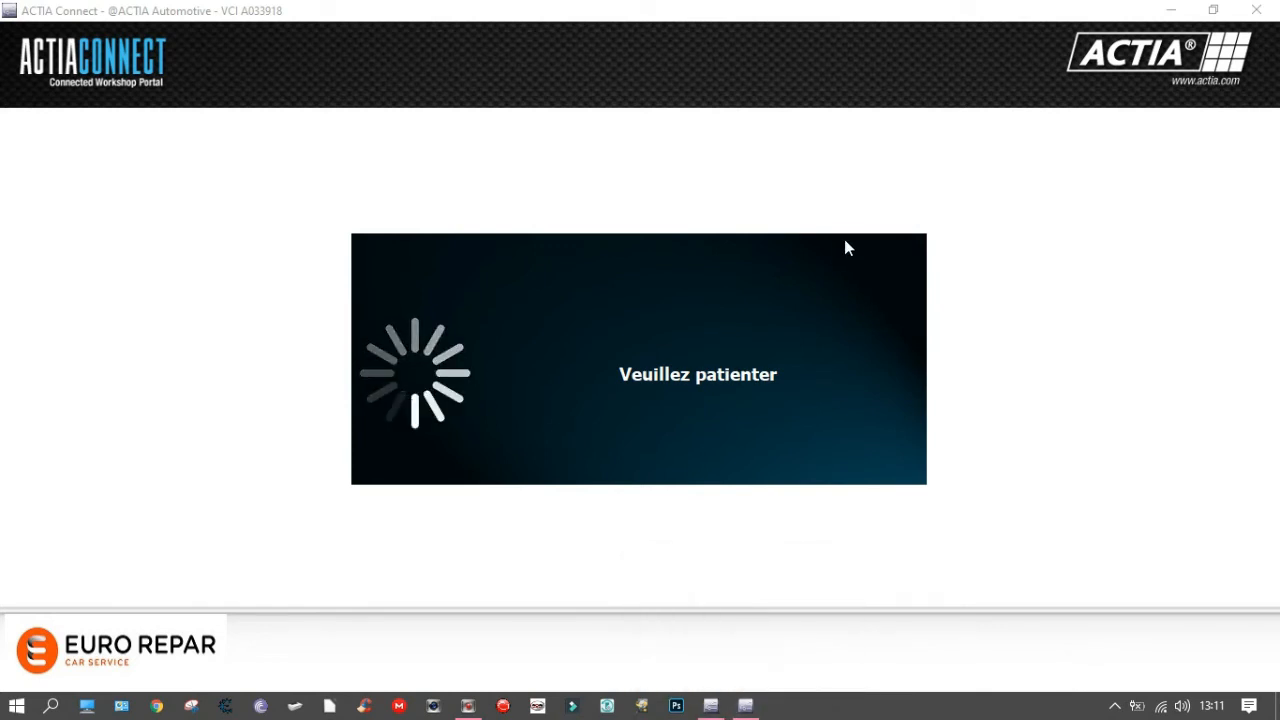
left_click(702, 23)
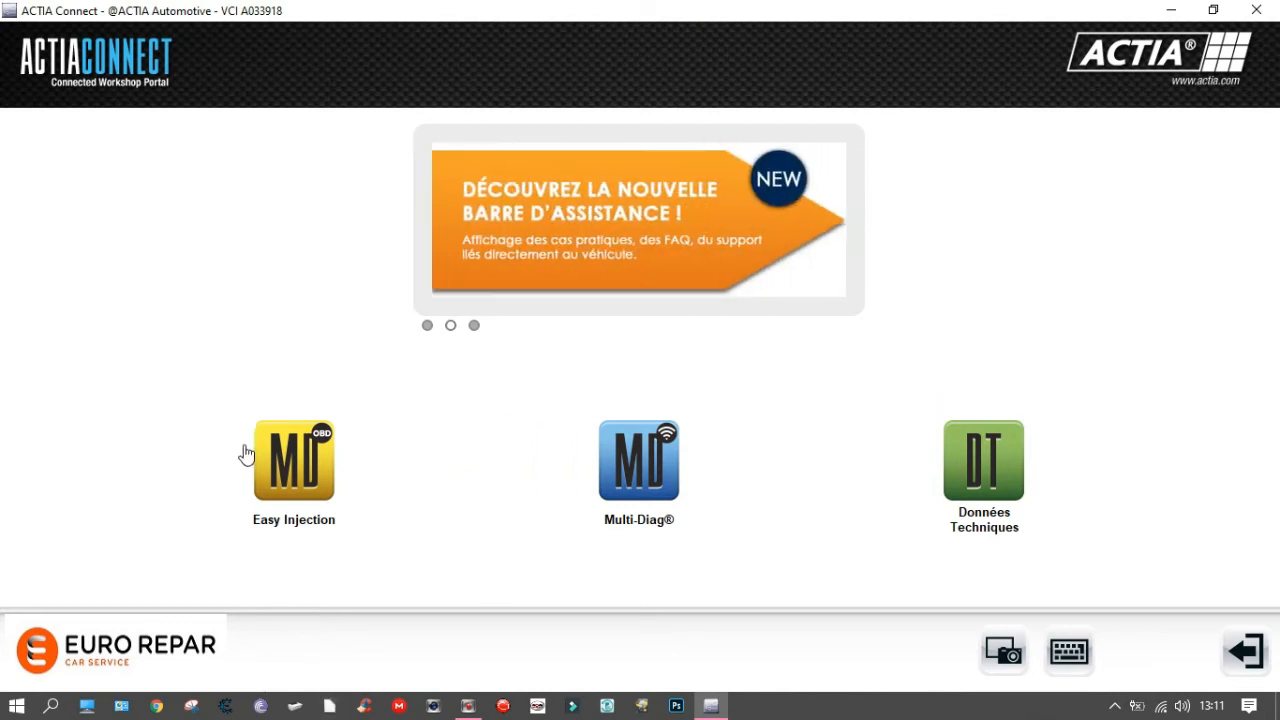
left_click(280, 481)
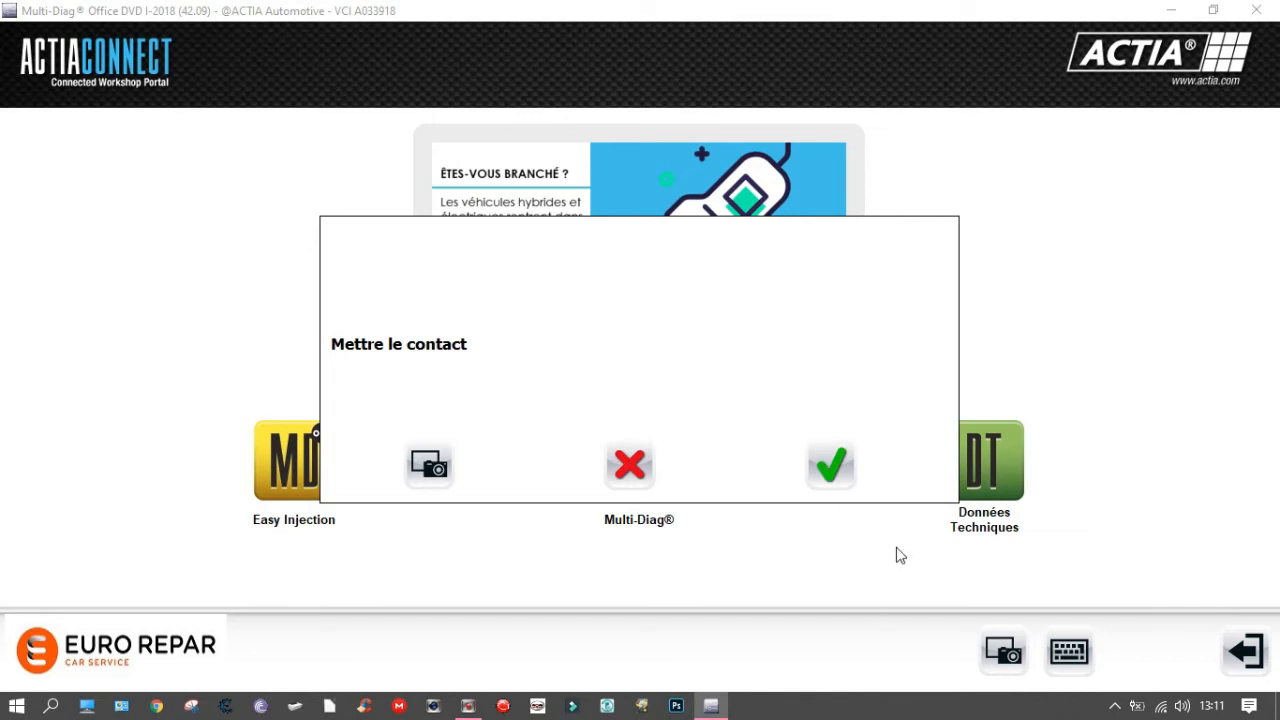
left_click(630, 465)
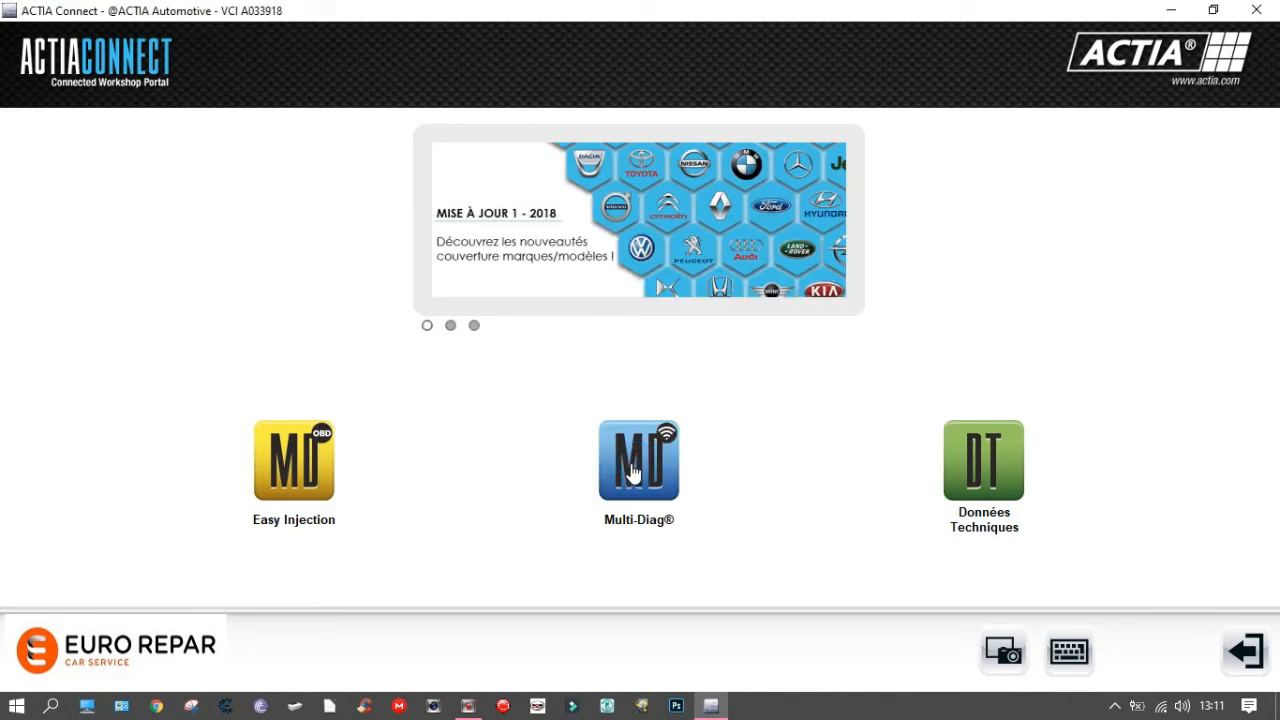
- Open the Multi-Diag module, look through the whole Peugeot model list, and exit the module back to the ACTIA Connect home page
left_click(633, 465)
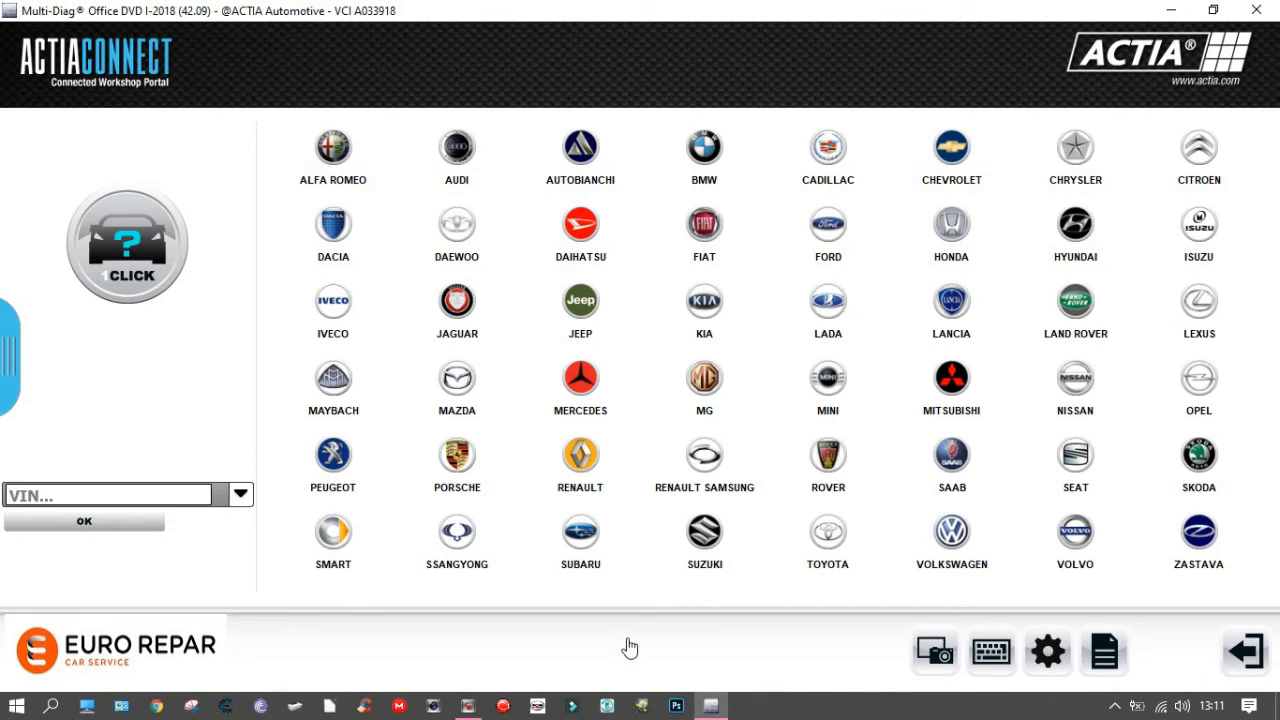
left_click(335, 464)
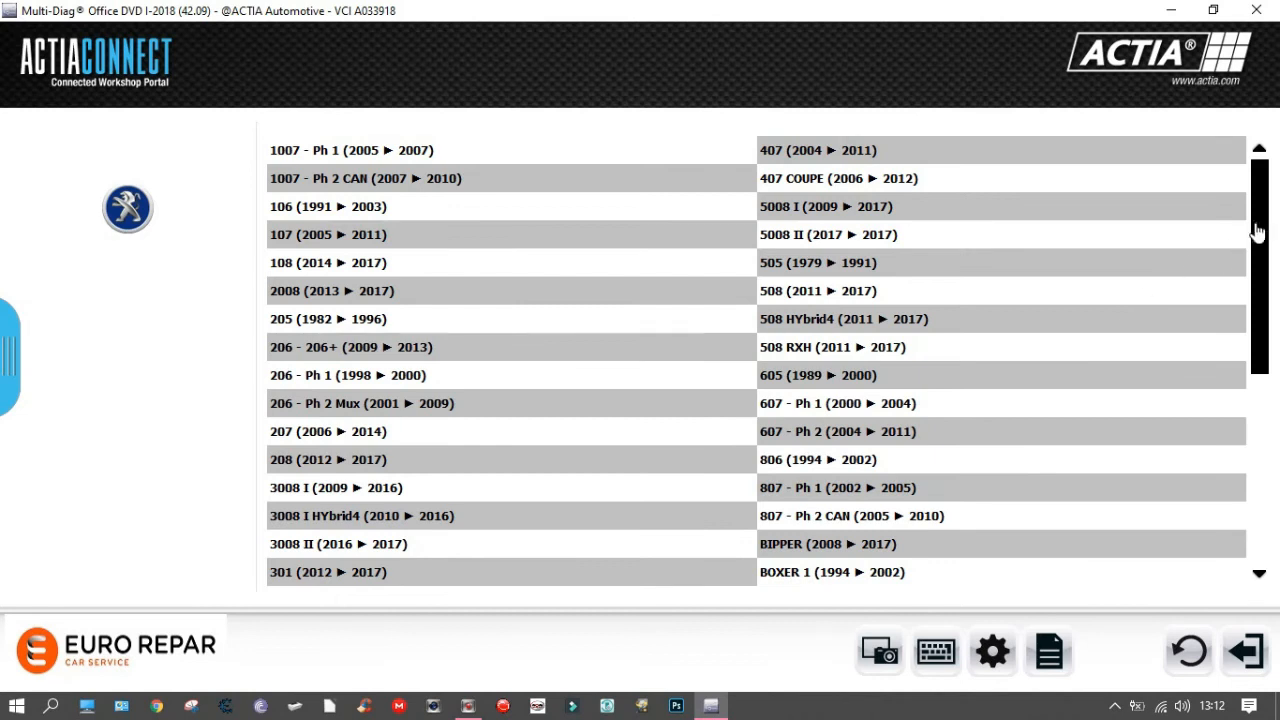
left_click_drag(1263, 226, 1263, 432)
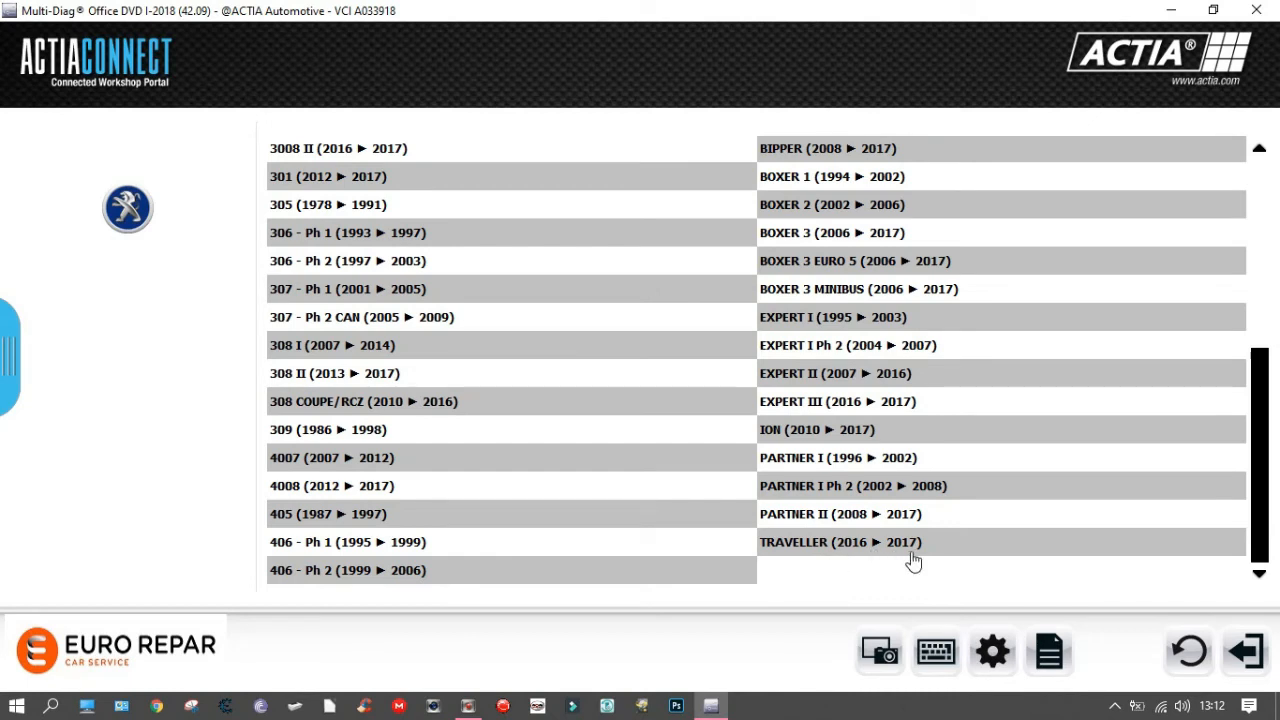
left_click_drag(1264, 461, 1276, 266)
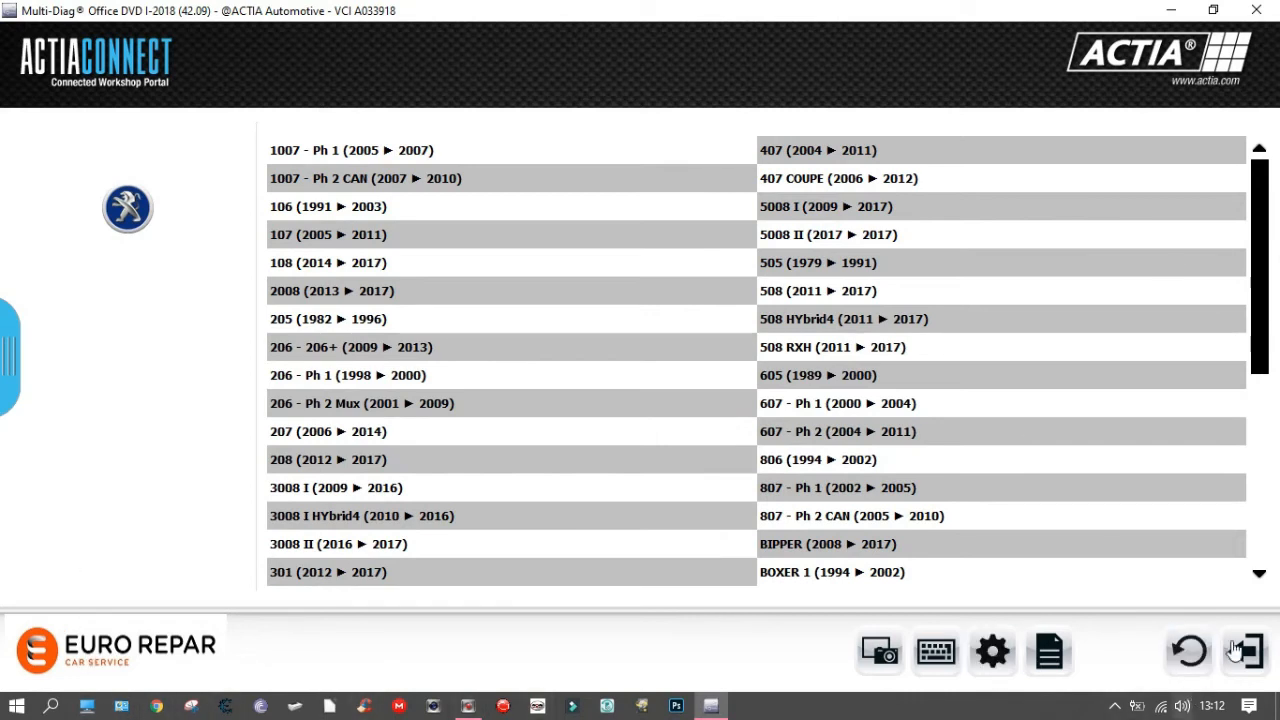
left_click(1196, 655)
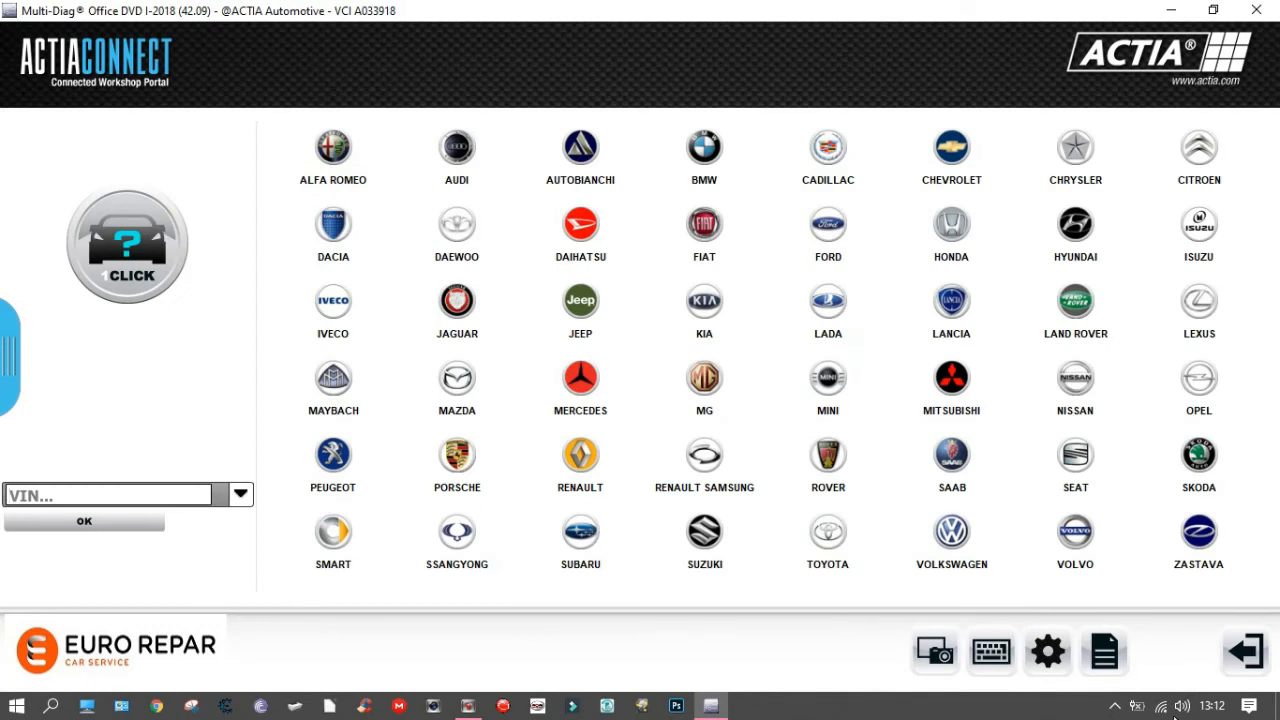
left_click(1250, 652)
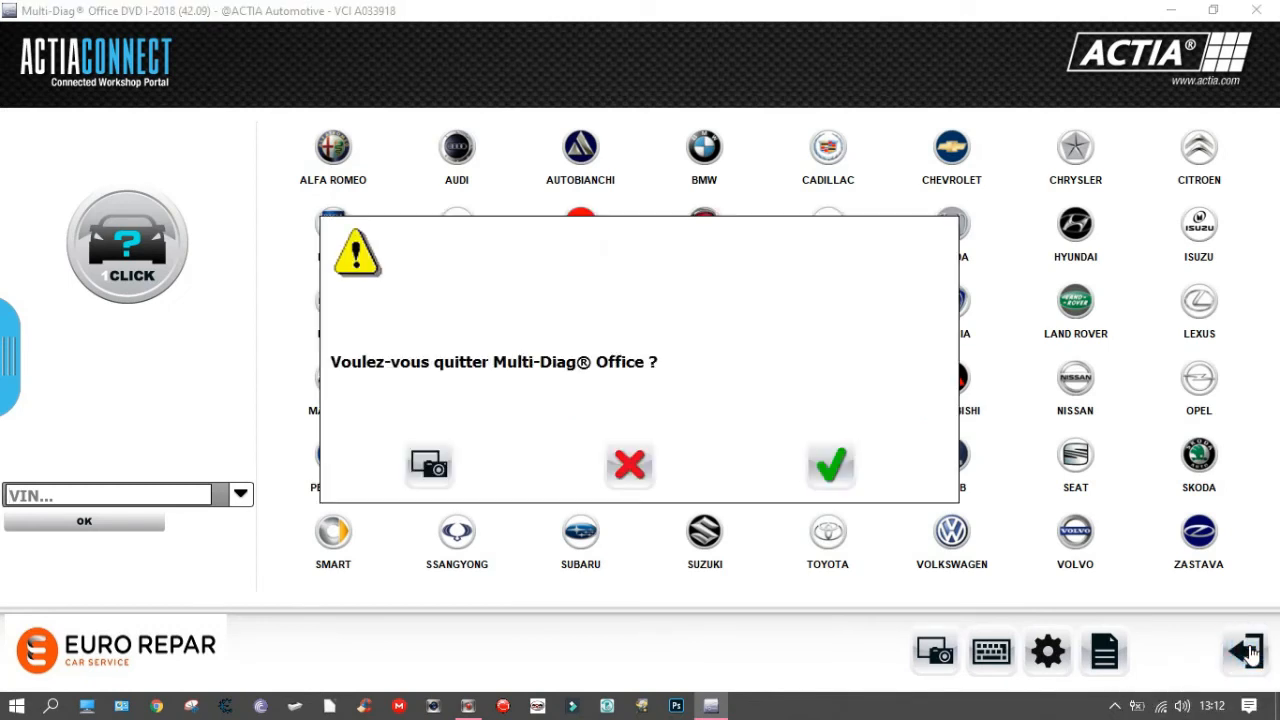
left_click(830, 485)
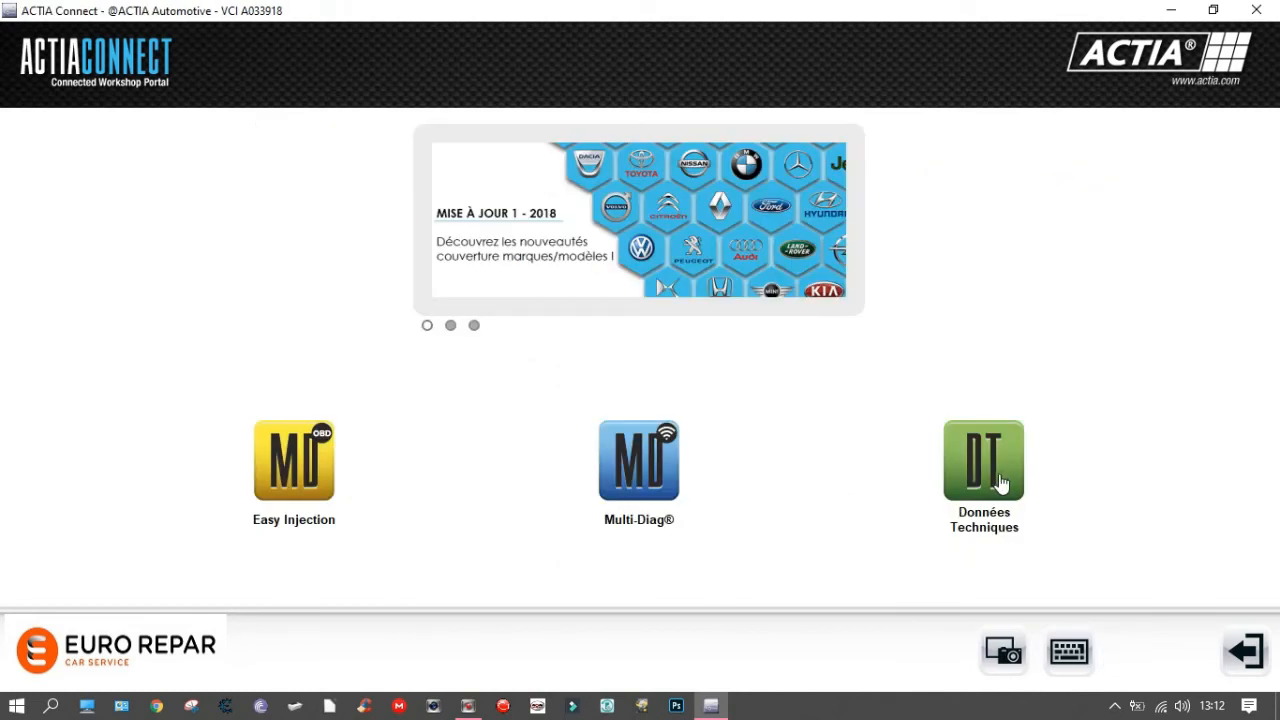
- Open HaynesPro from Données Techniques to view the WorkshopData login page, and close the browser without logging in
left_click(1000, 483)
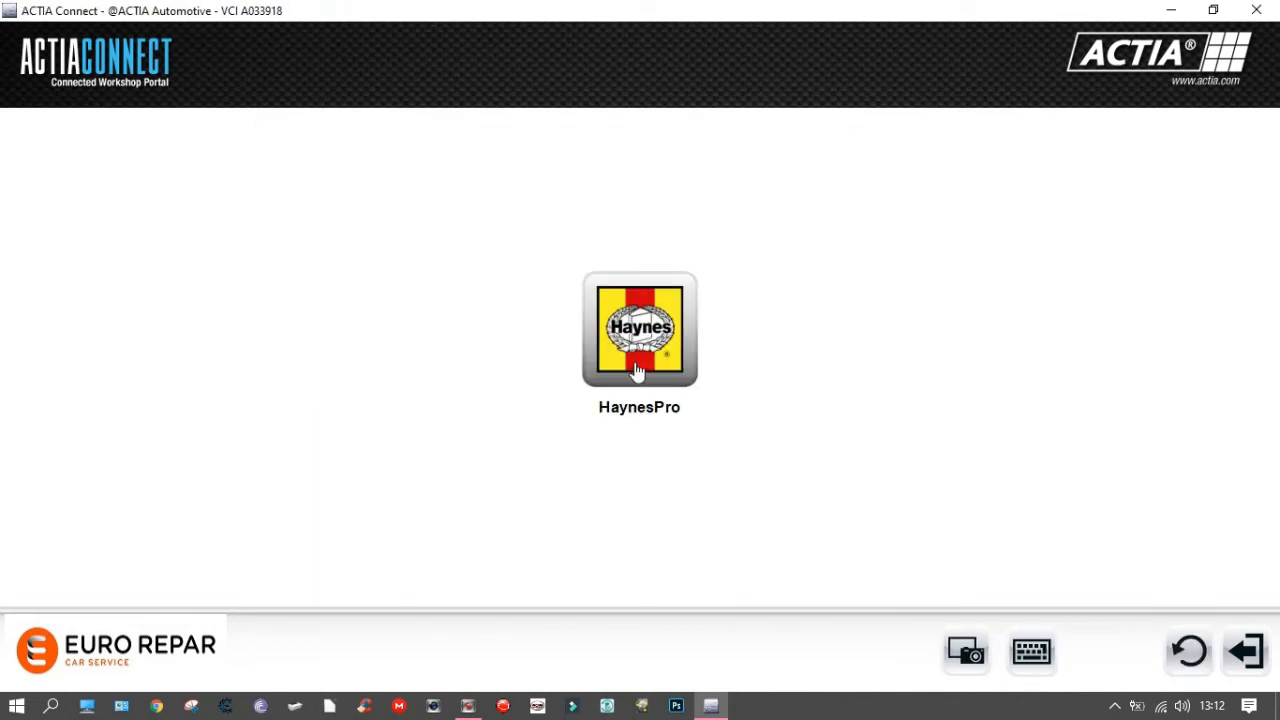
left_click(636, 368)
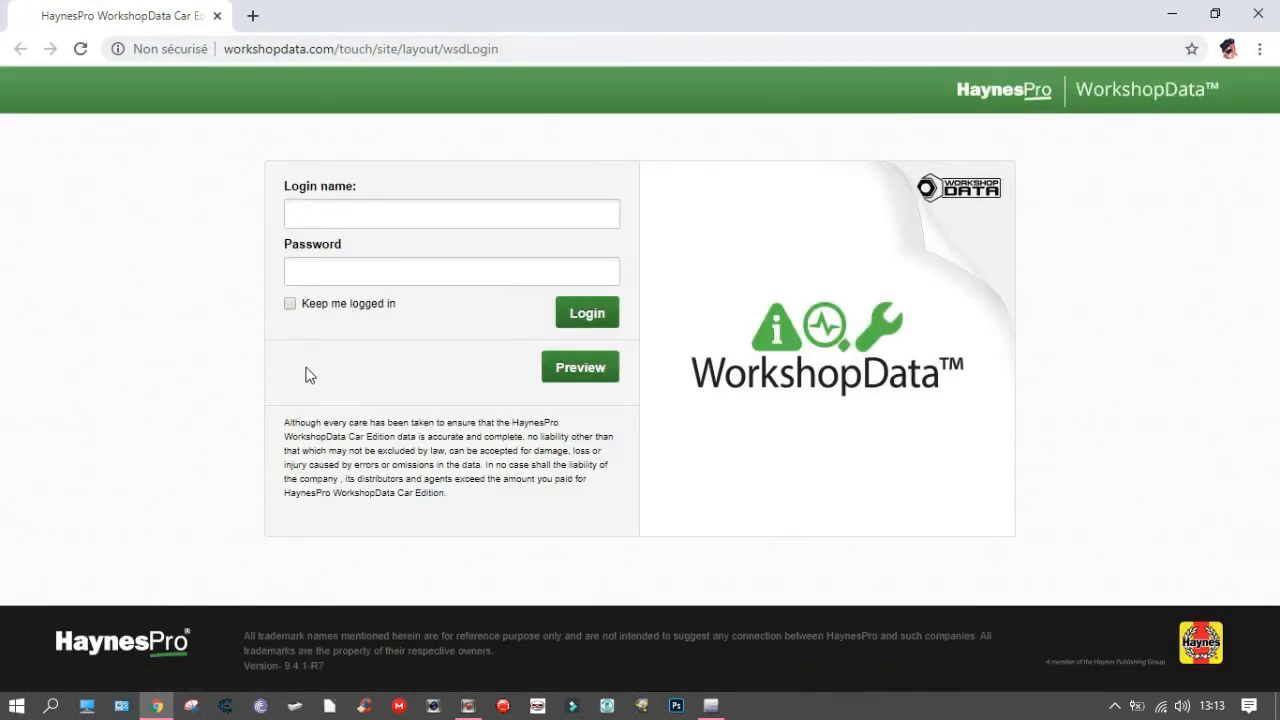
left_click(352, 216)
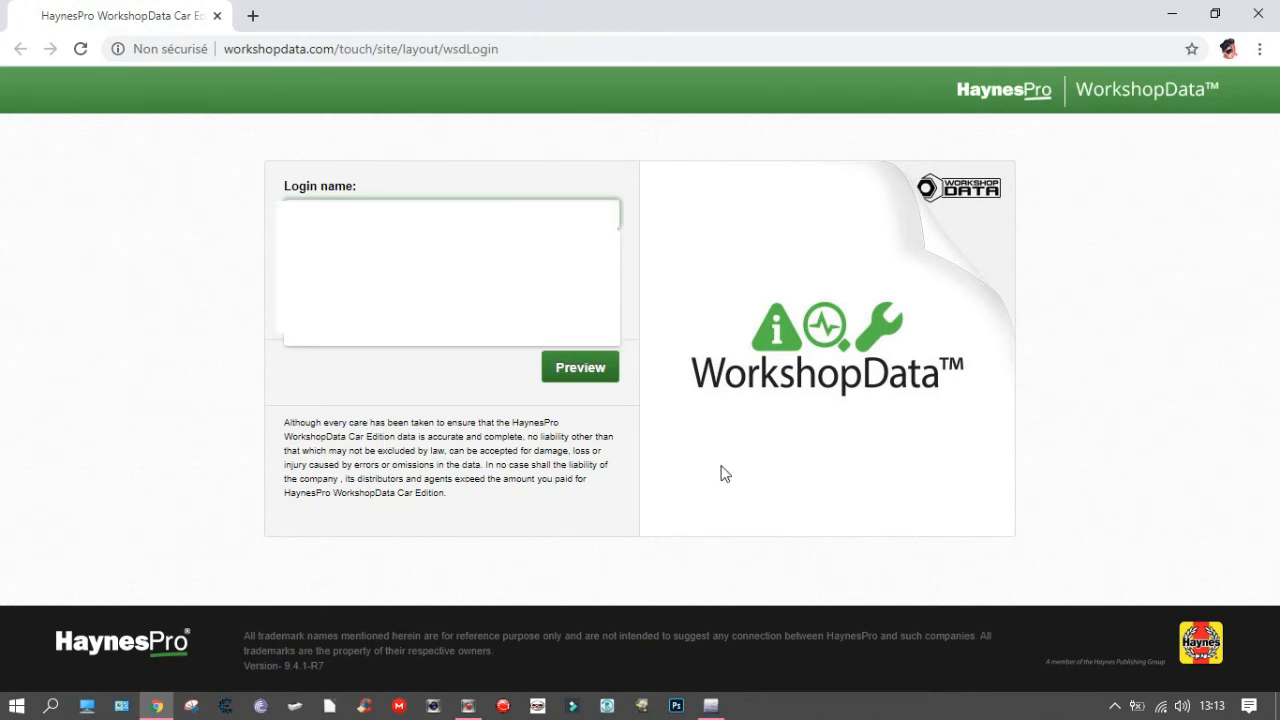
left_click(762, 365)
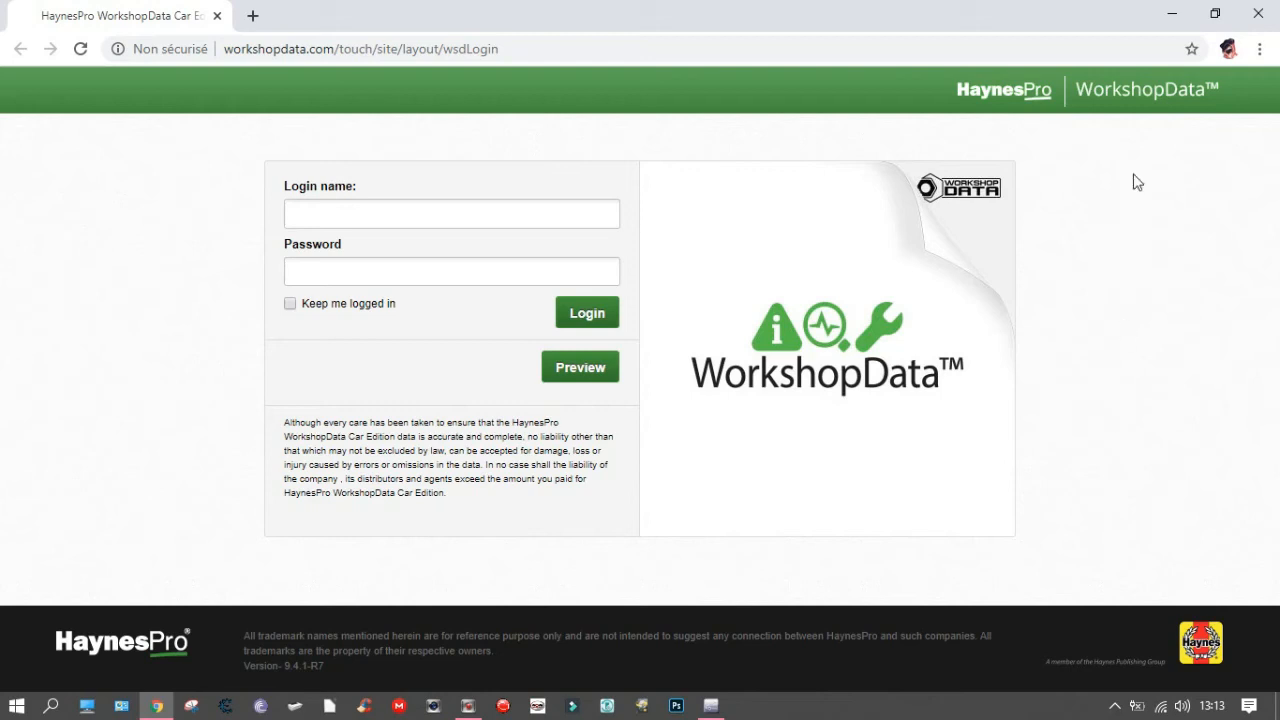
left_click(1258, 13)
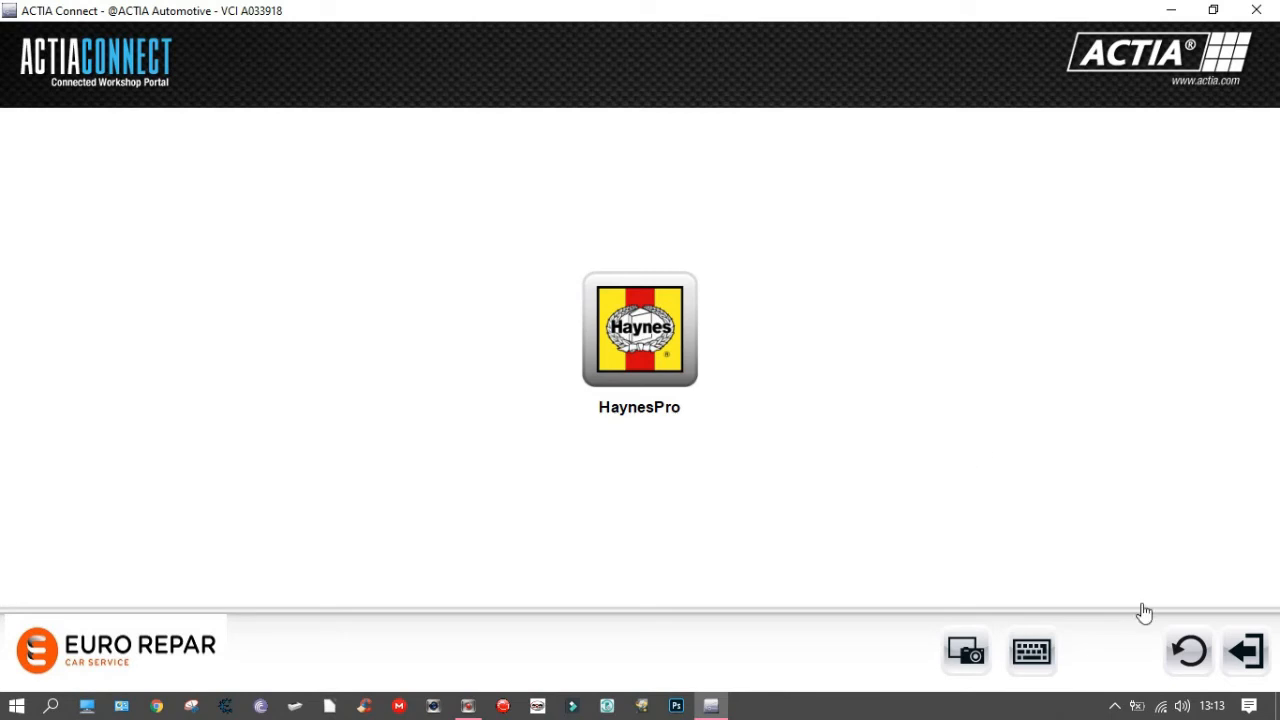
- Quit ACTIA Connect and move the LctMultiDiag.exe shortcut from the desktop to the recycle bin
left_click(1256, 10)
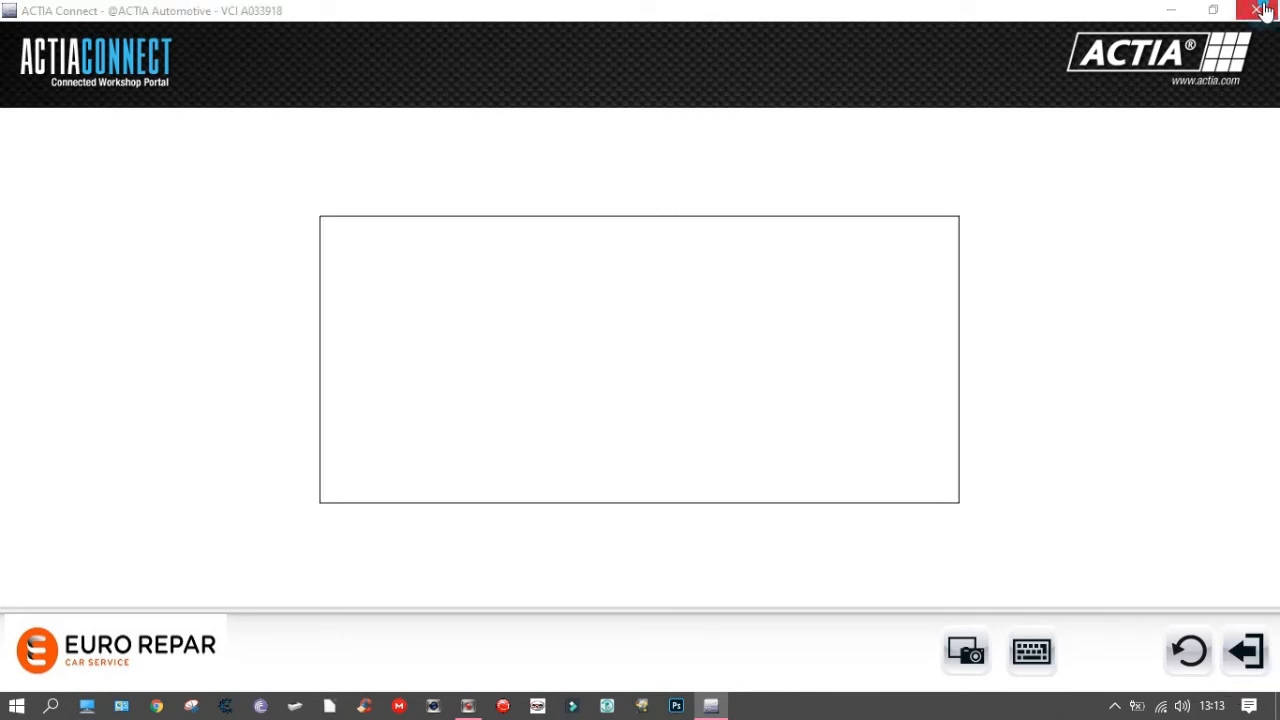
left_click(832, 467)
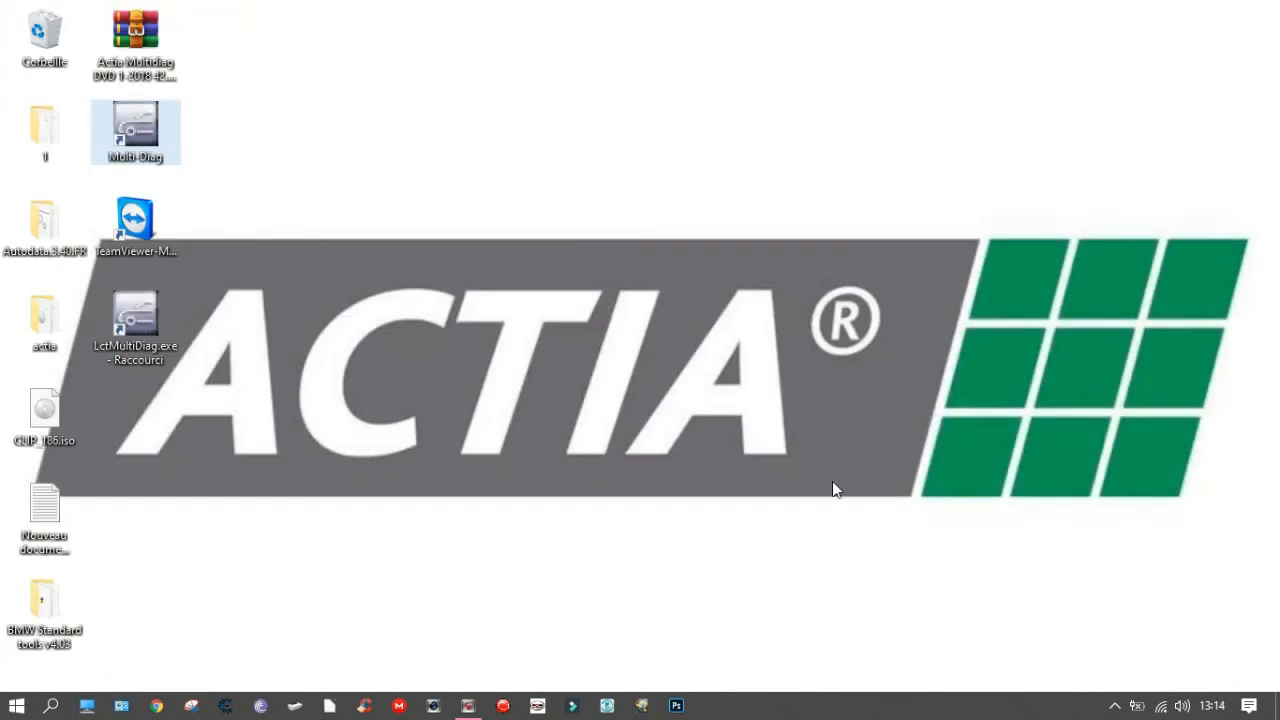
left_click_drag(135, 322, 33, 45)
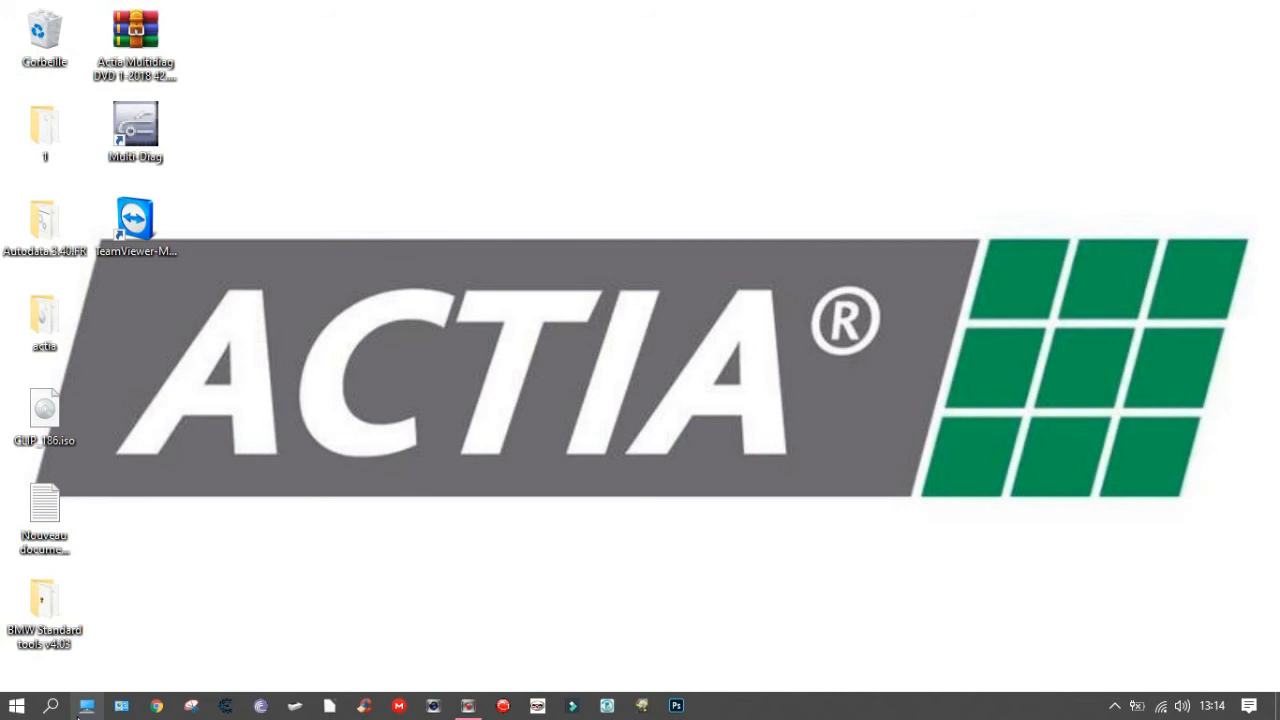
- Delete wget.exe from the C:\ACTIA\Portal folder
left_click(86, 706)
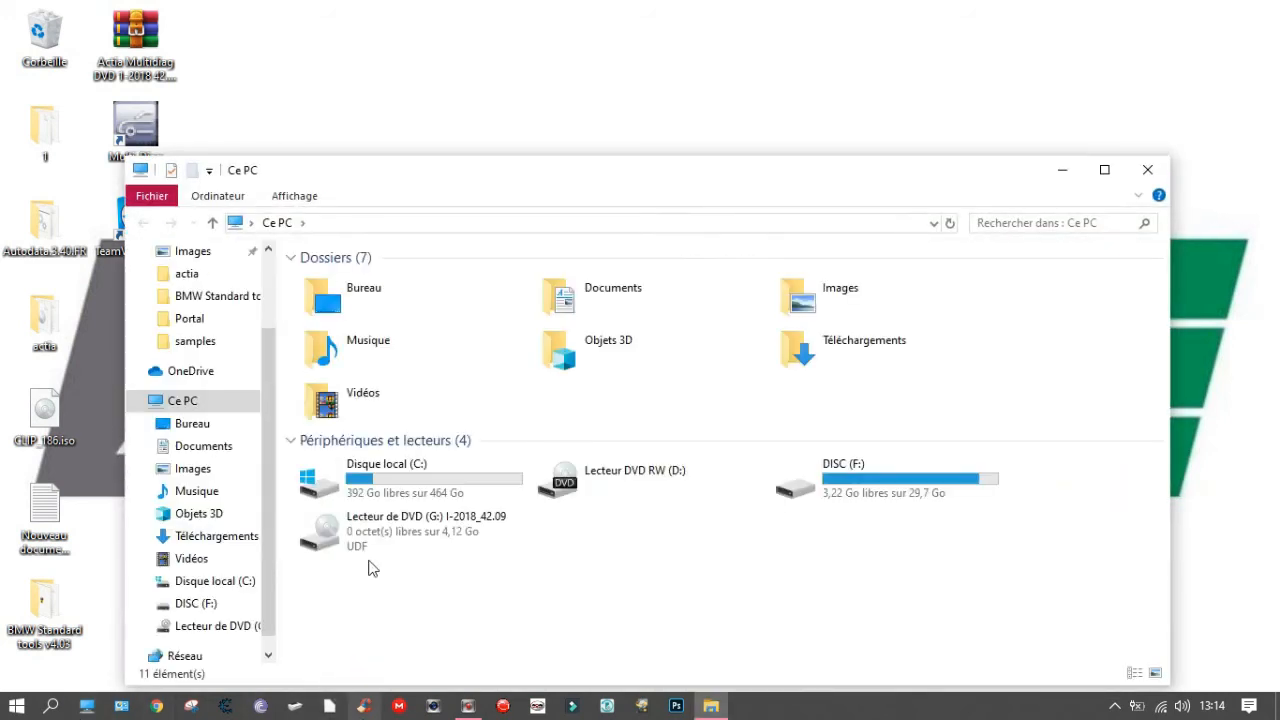
double_click(383, 484)
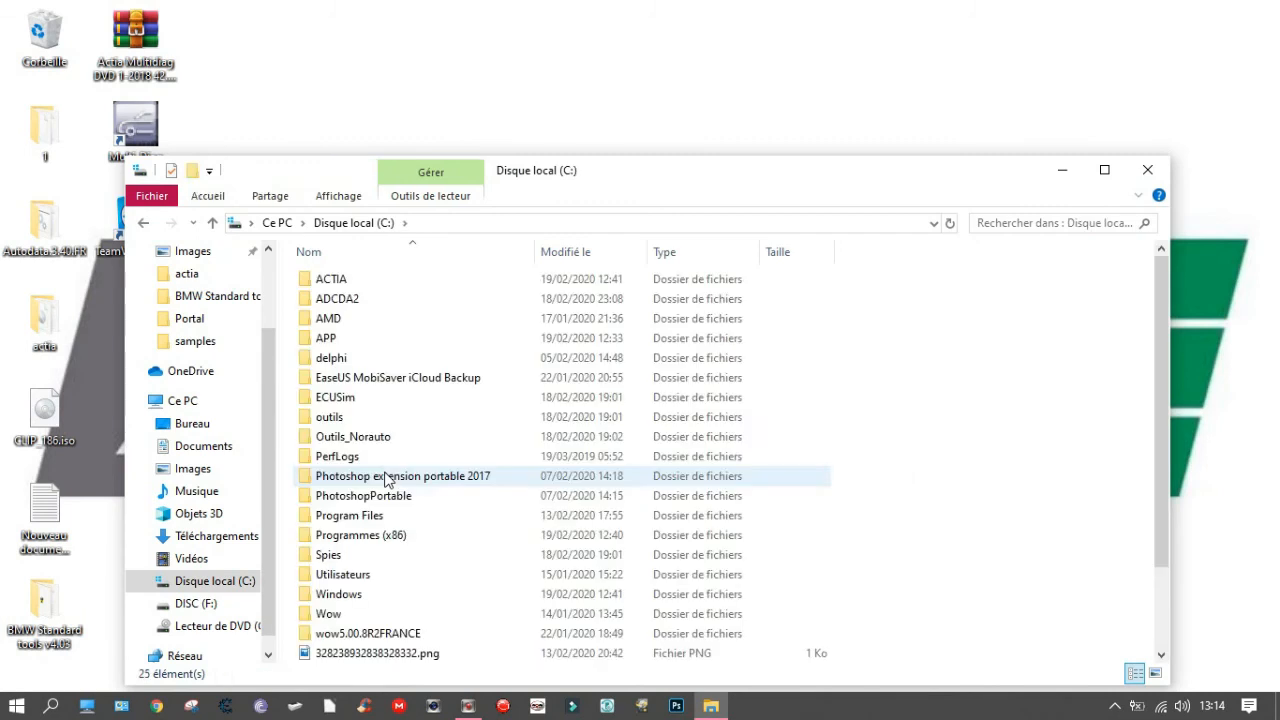
double_click(352, 278)
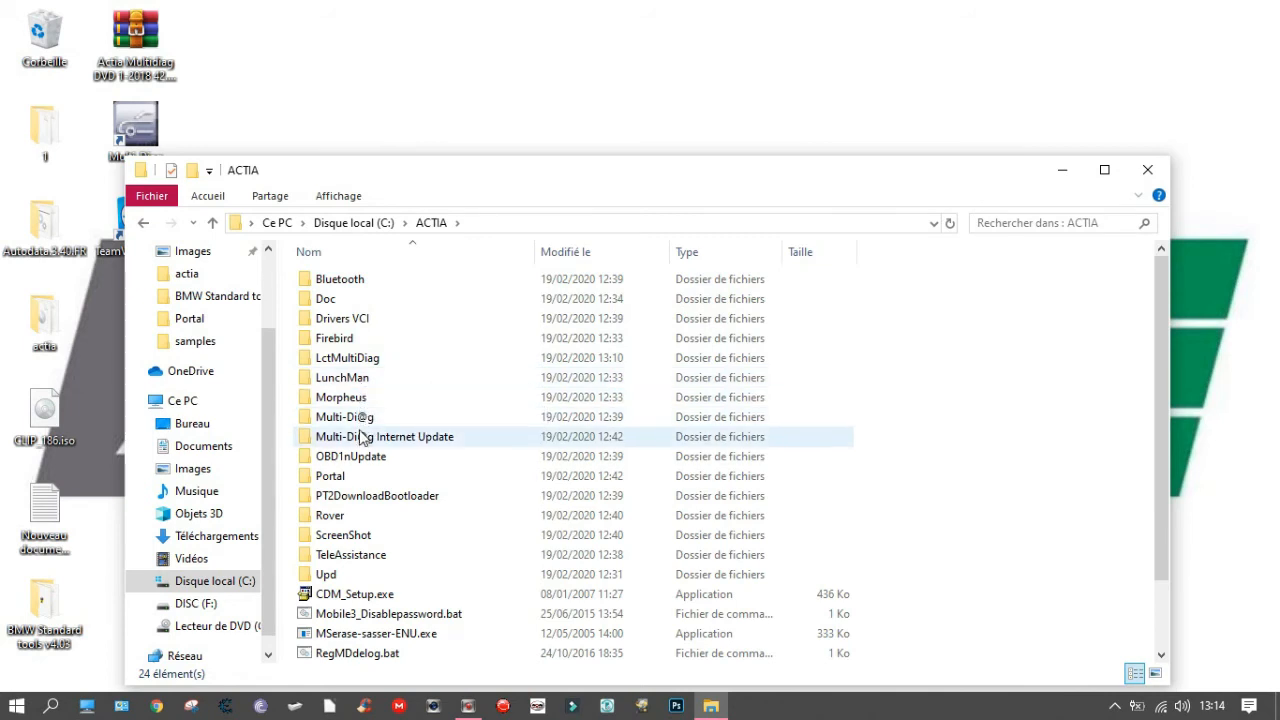
double_click(347, 477)
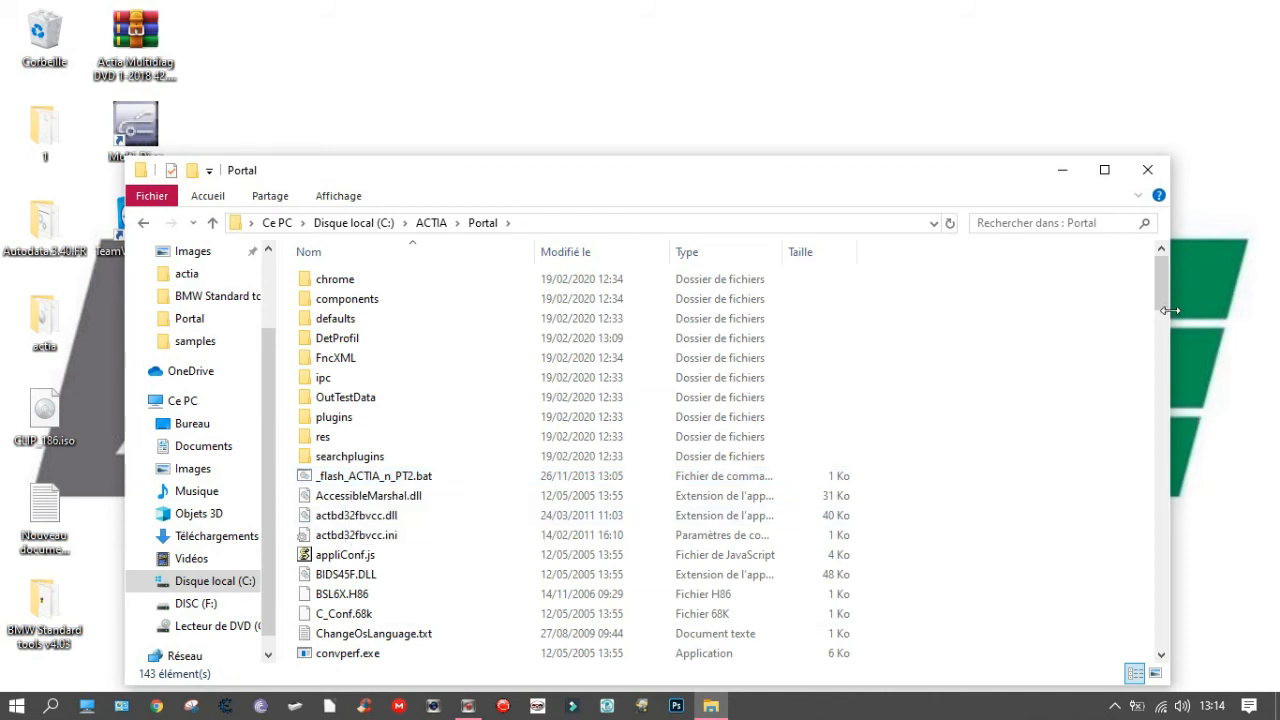
left_click_drag(1162, 284, 1157, 338)
left_click(345, 597)
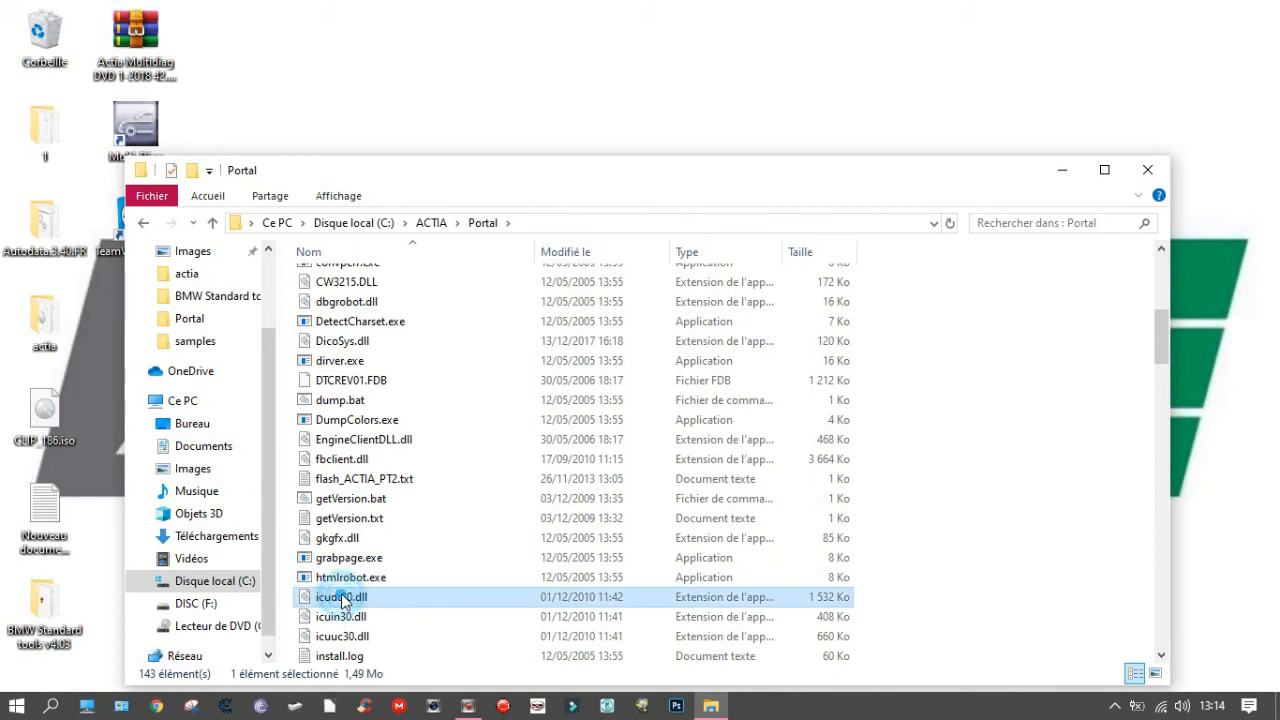
key("w")
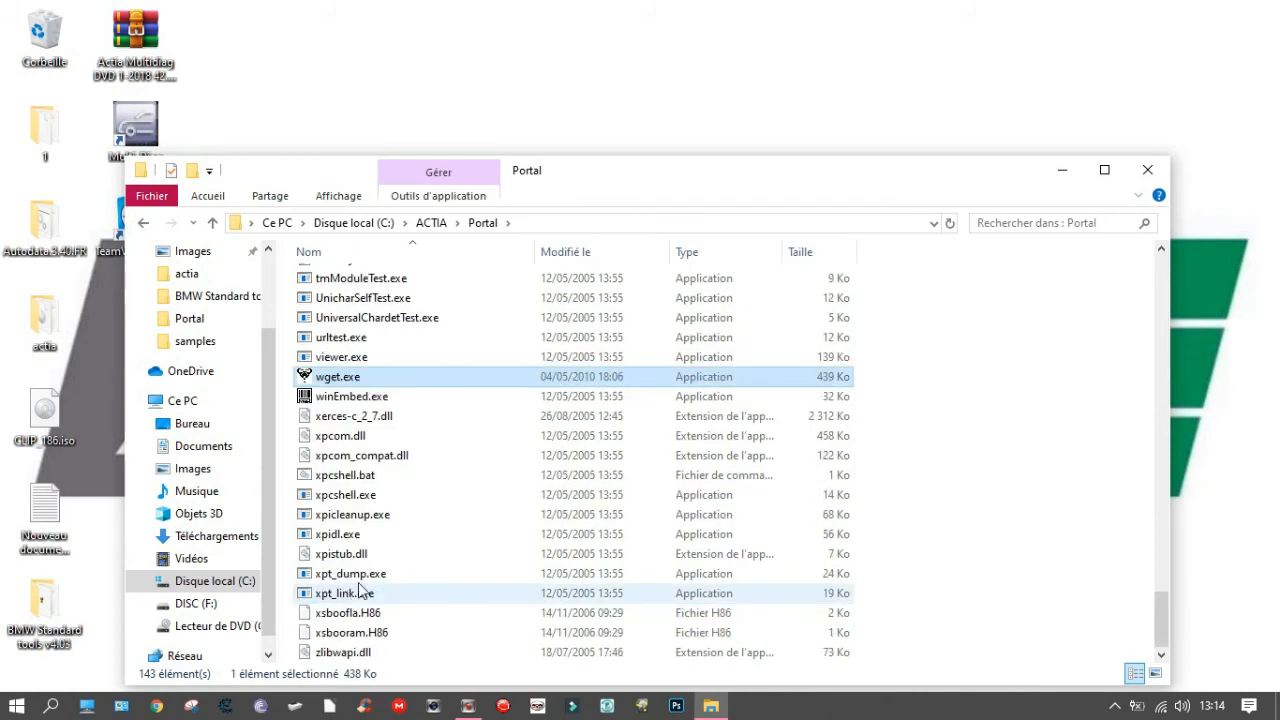
right_click(357, 378)
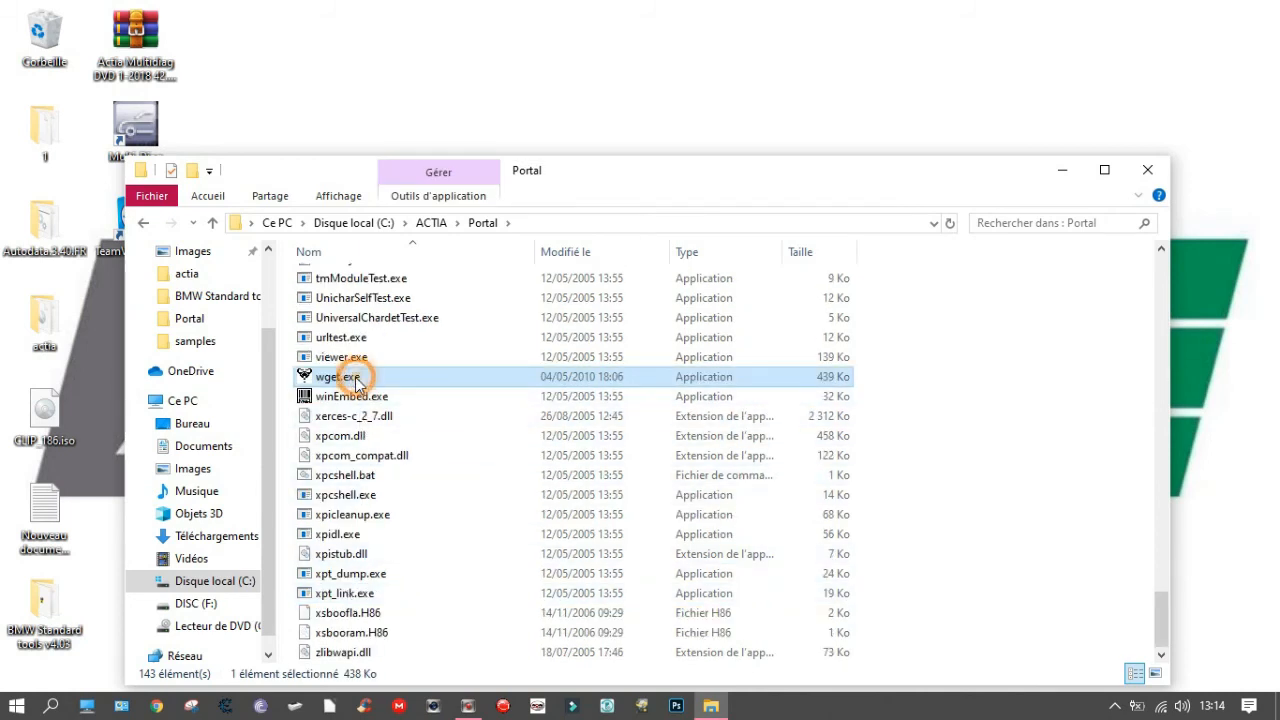
left_click(420, 316)
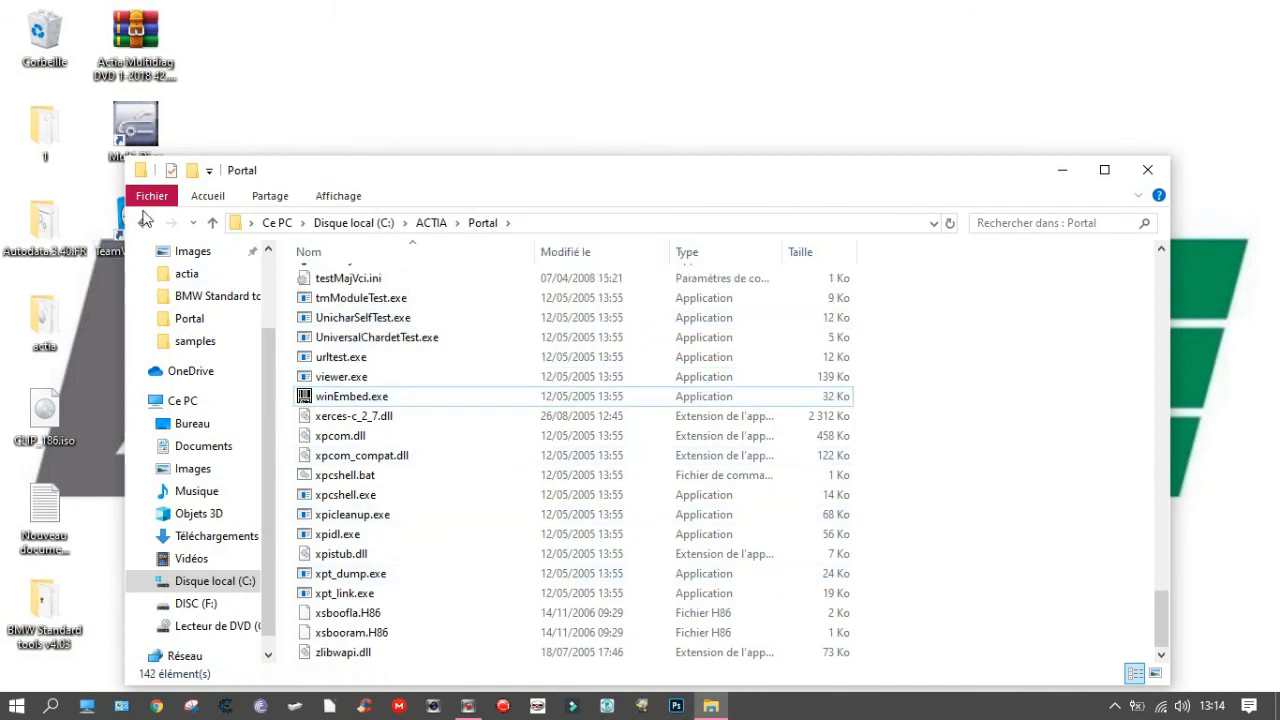
- Return to the C: drive root, check the installed ACTIA programs in Programmes et fonctionnalités, and close that window
left_click(352, 224)
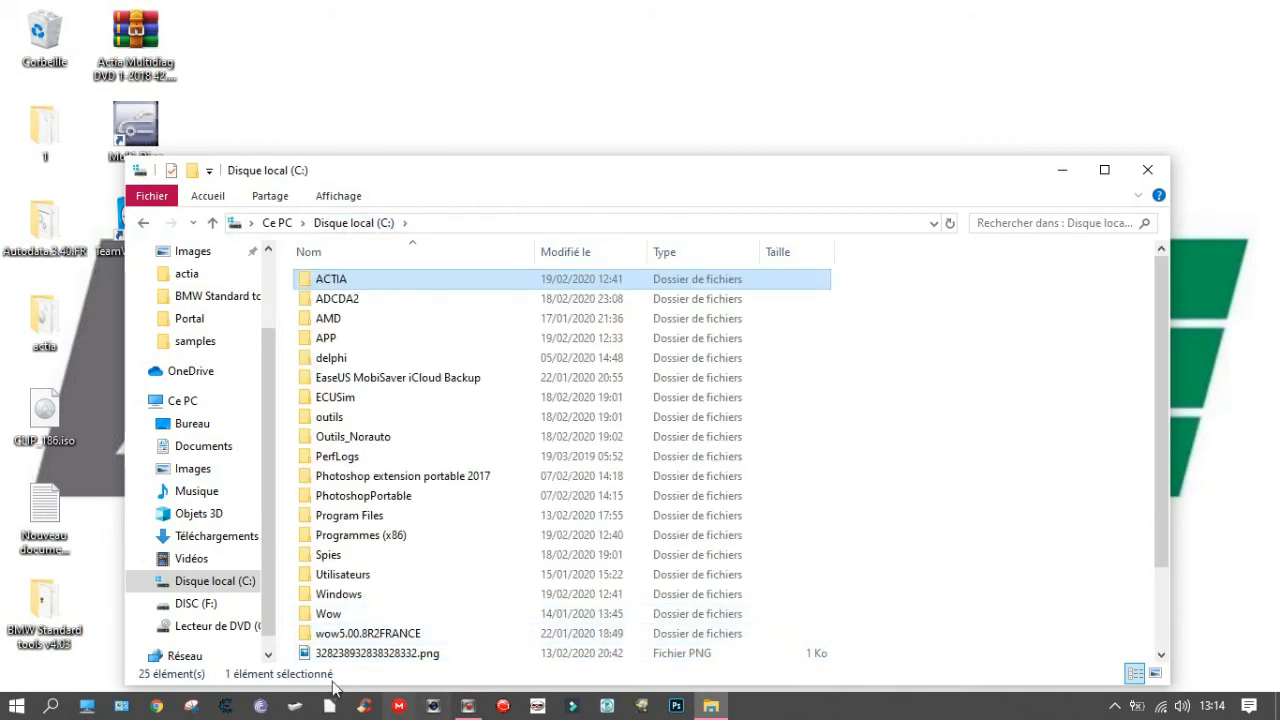
left_click(123, 707)
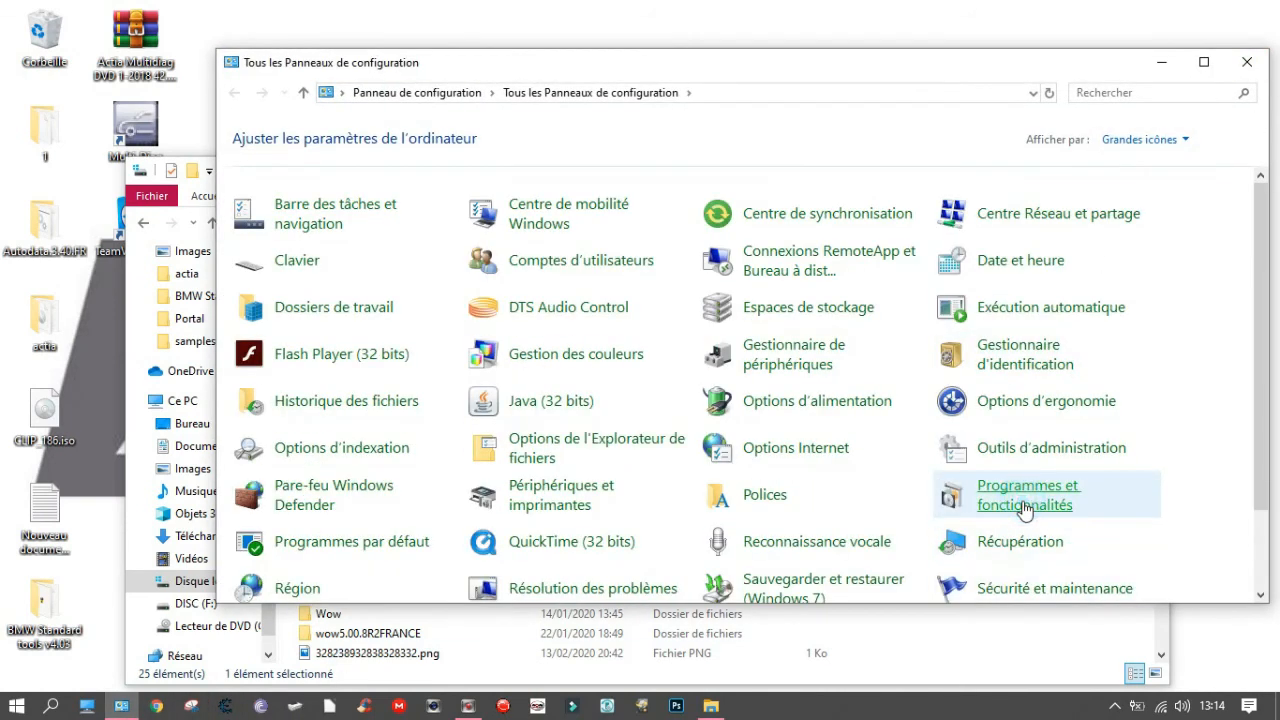
left_click(1027, 505)
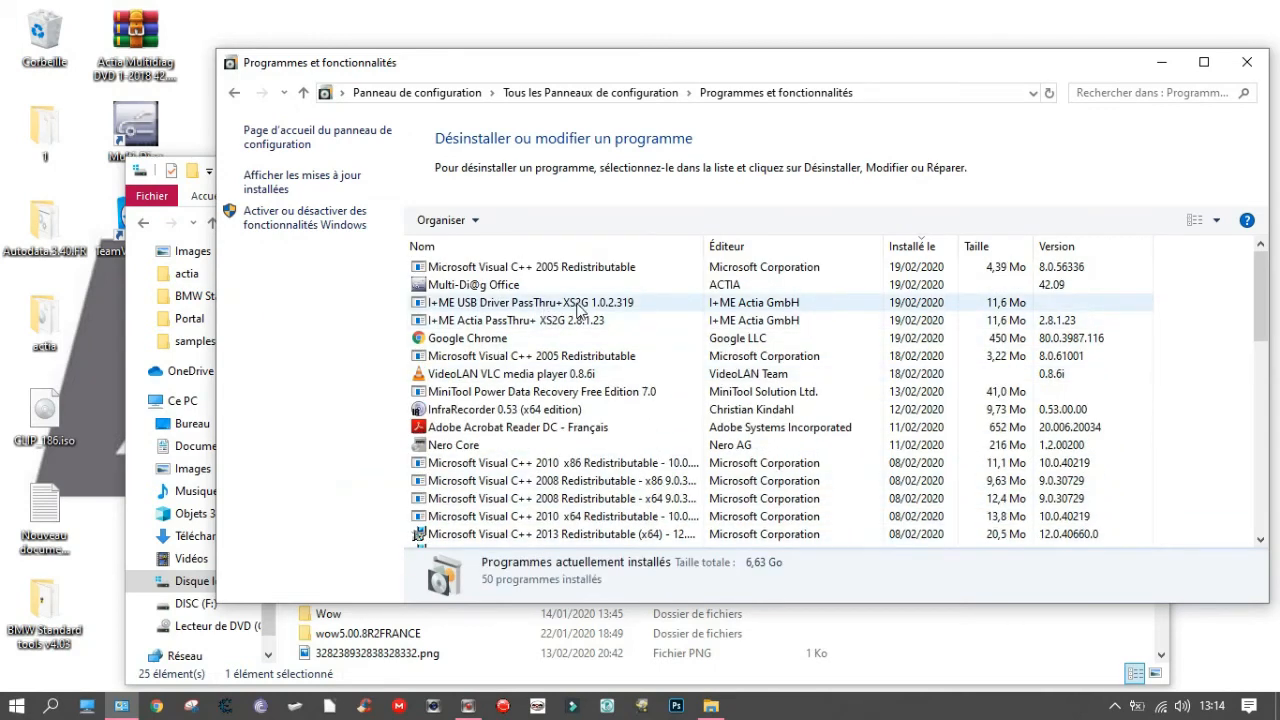
left_click(1248, 63)
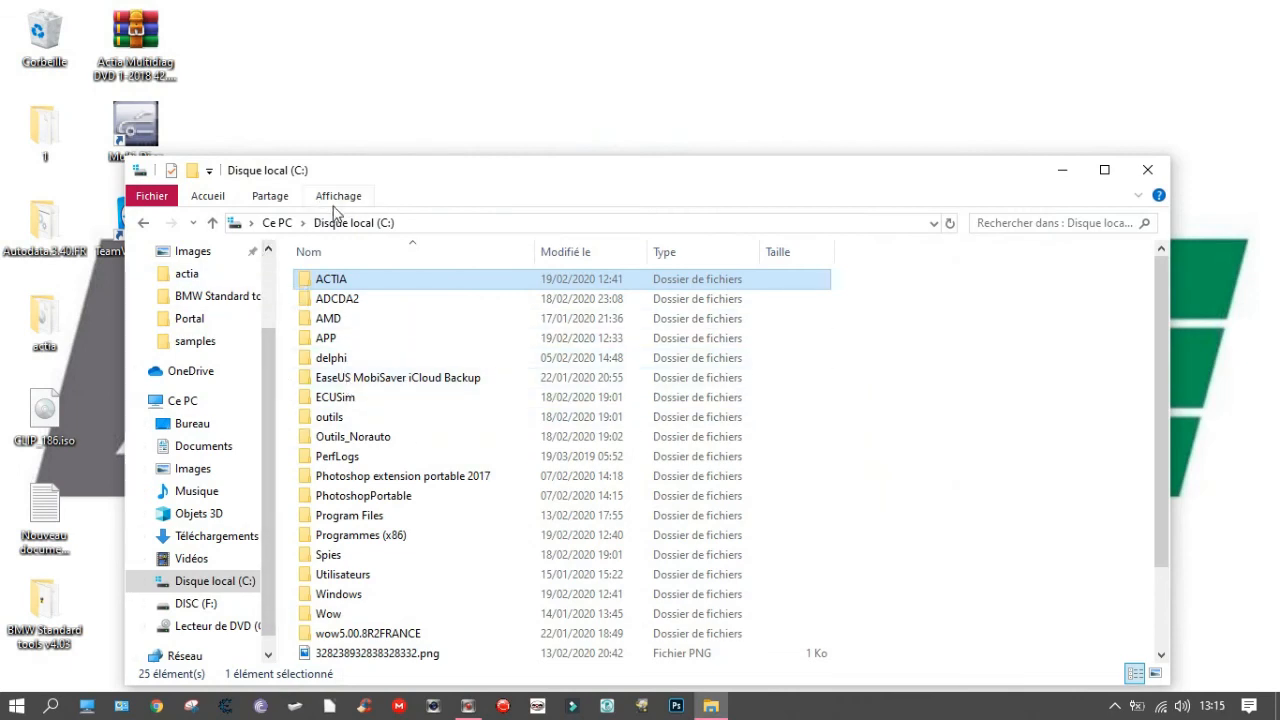
- View the C:\ACTIA folder and close it, and find the I+ME-Actia-PassThru-XS2G driver pack in the desktop's actia folder before closing it
double_click(325, 283)
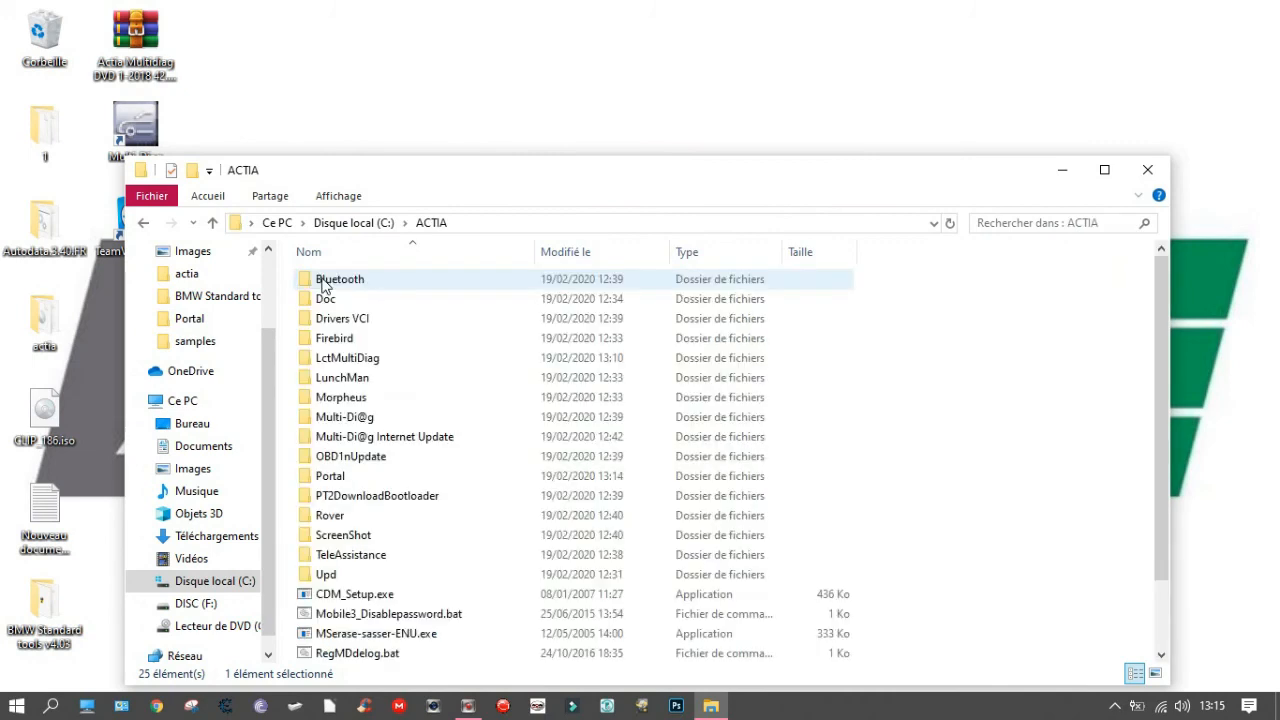
left_click(1147, 170)
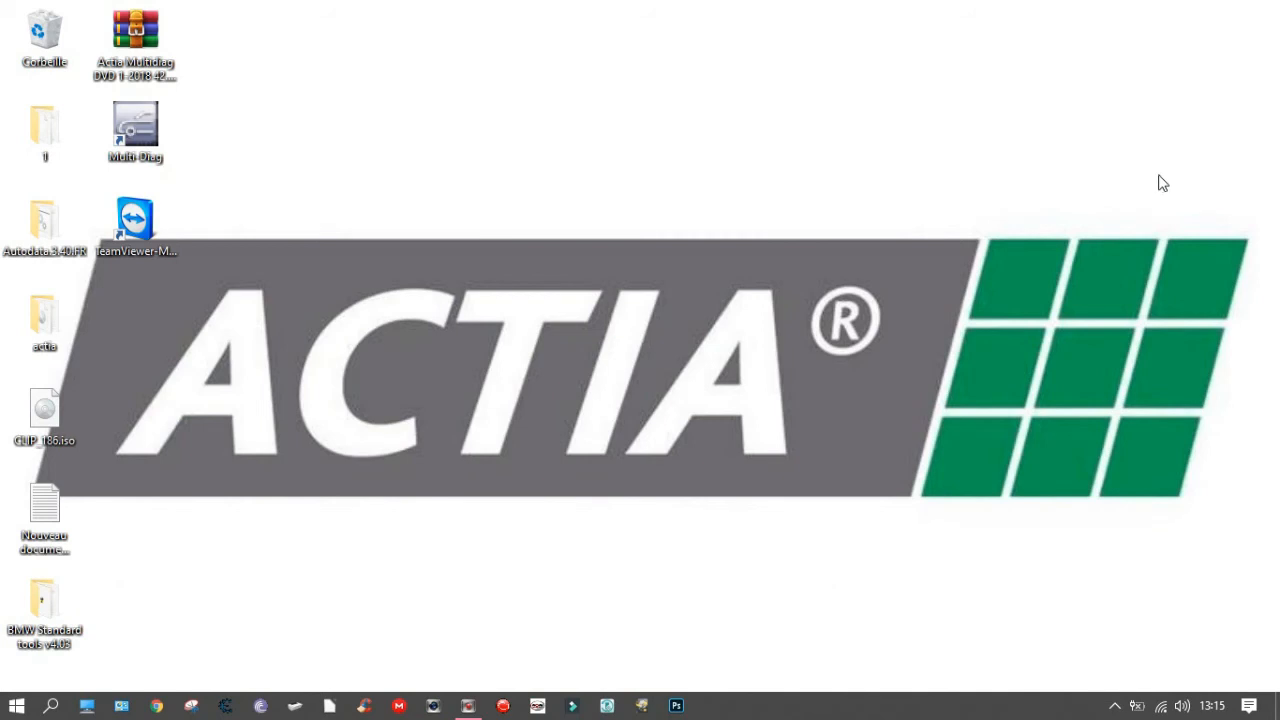
double_click(48, 303)
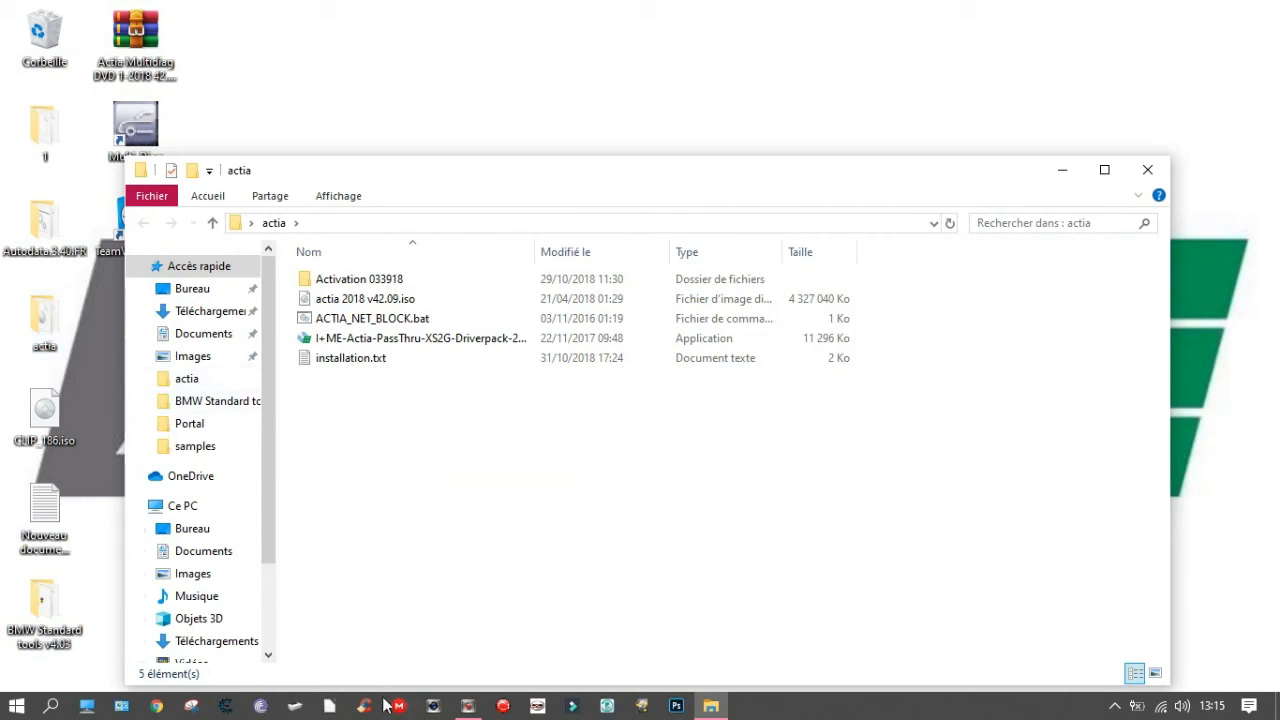
left_click(320, 340)
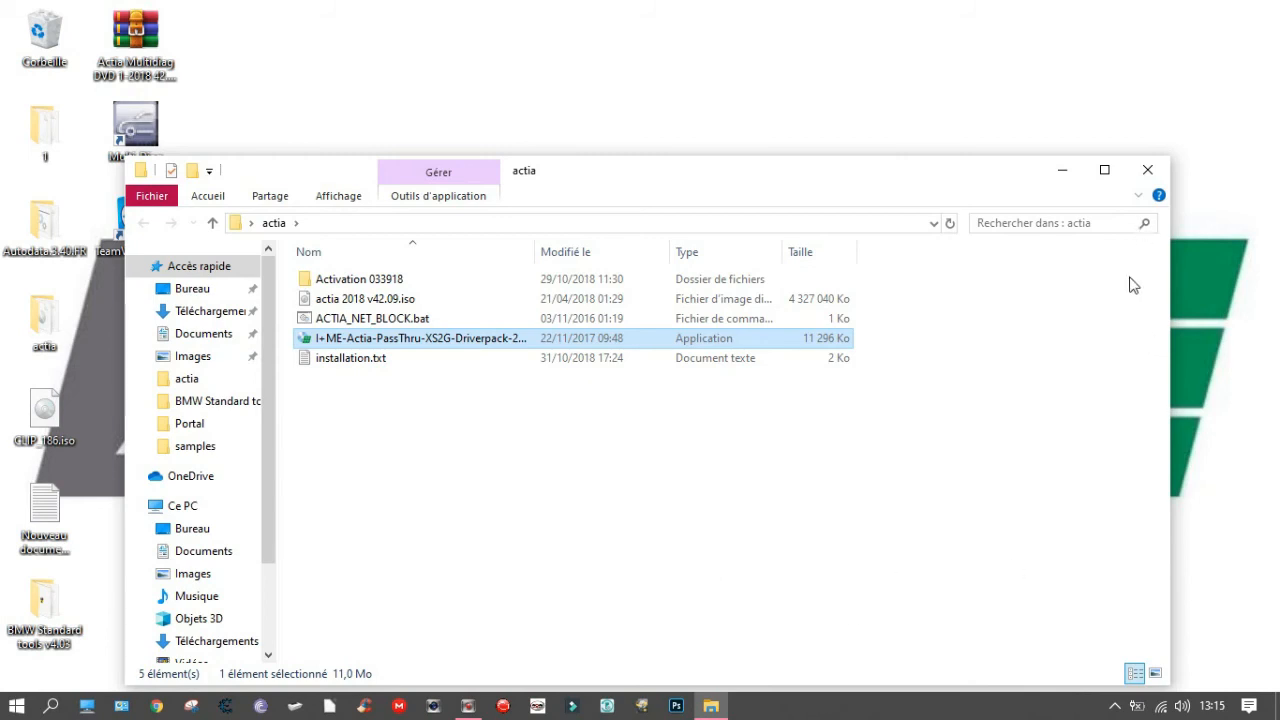
left_click(1147, 169)
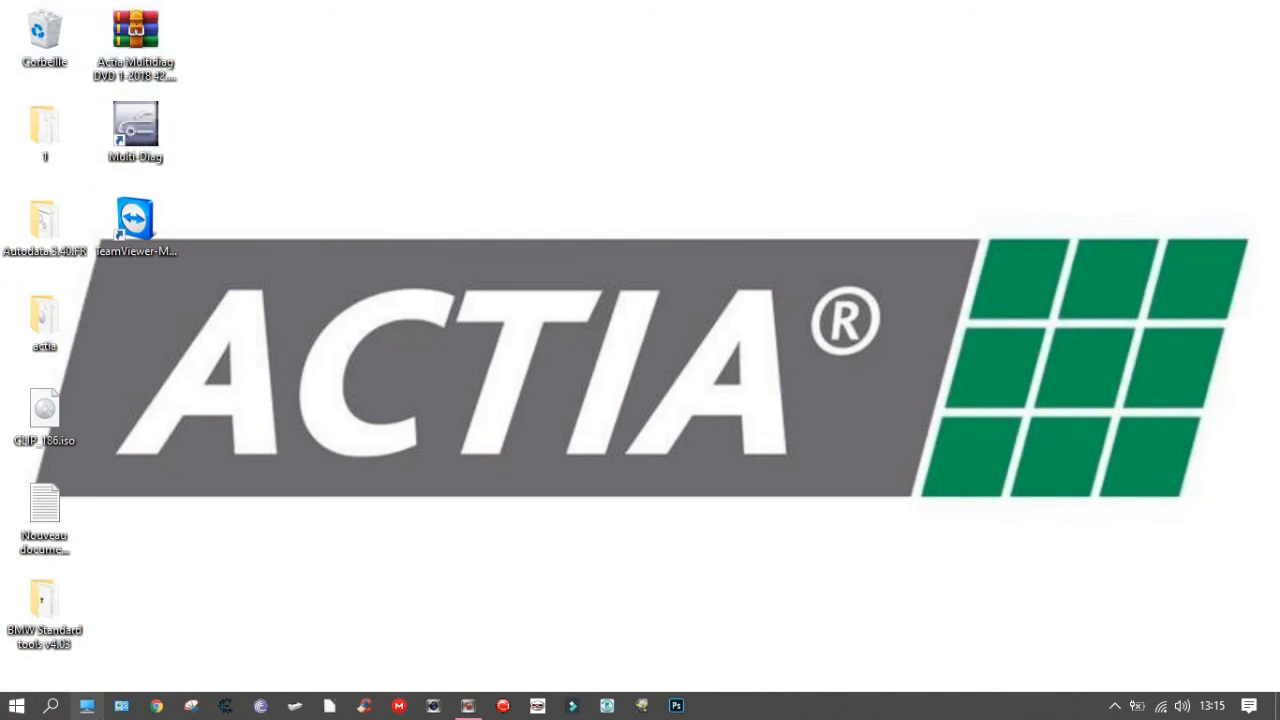
- Browse to the folder C:\ACTIA\Portal\chrome\multidiag\content\scripts
left_click(87, 706)
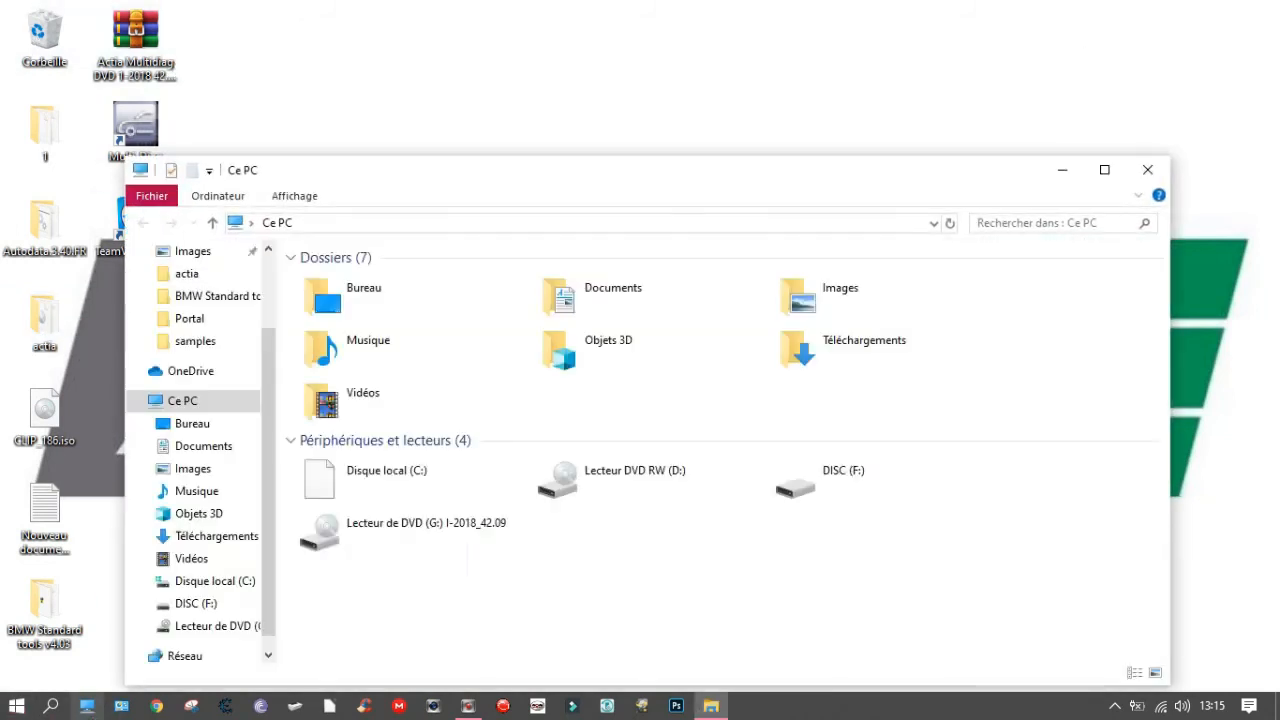
left_click(420, 494)
double_click(420, 494)
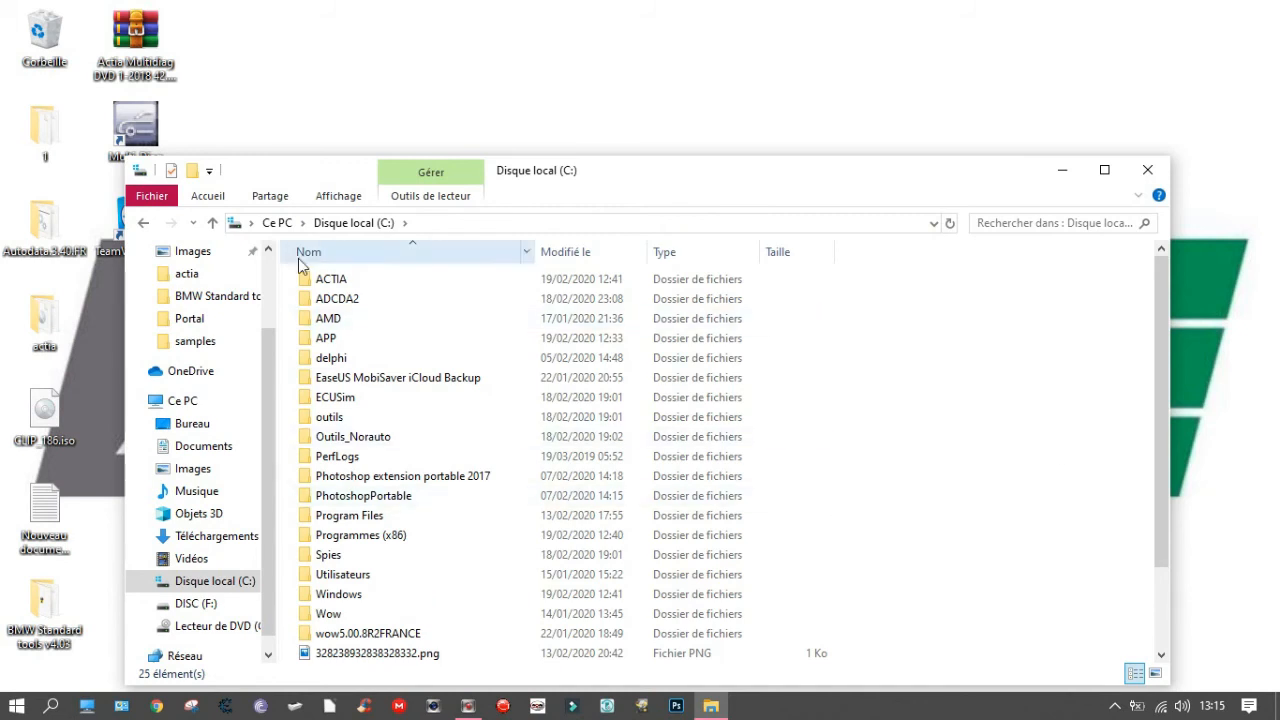
double_click(331, 283)
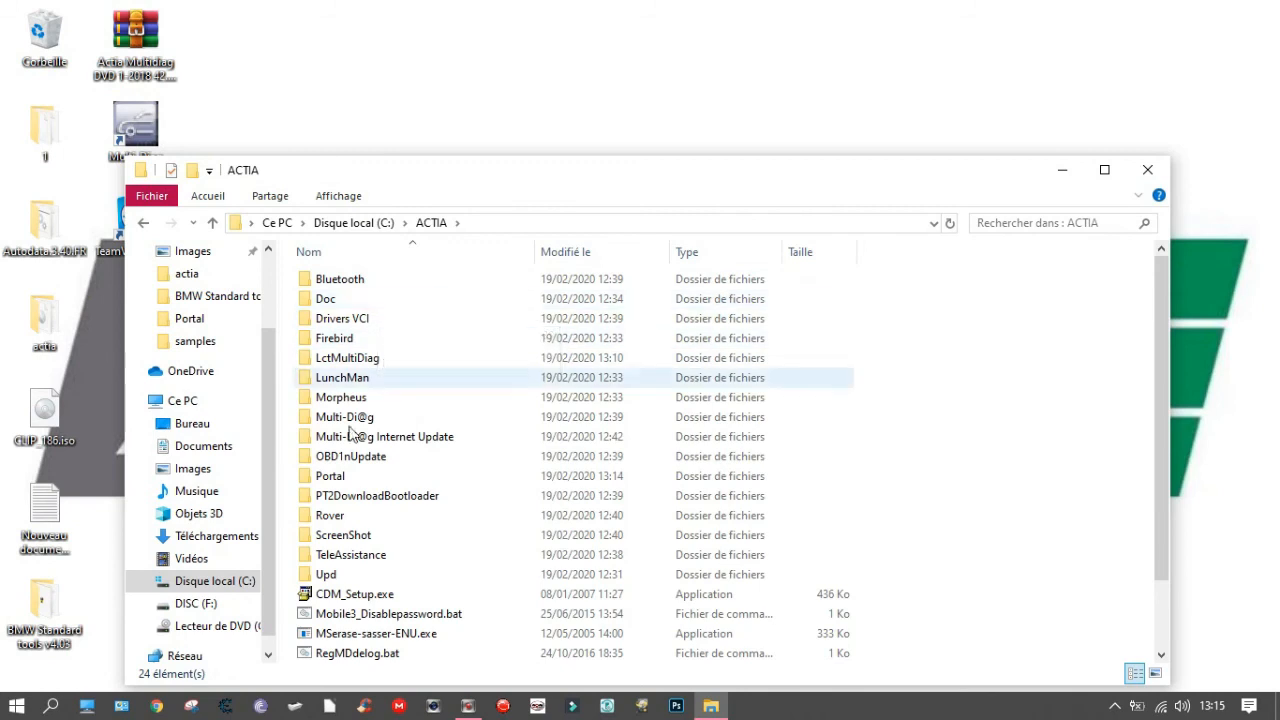
left_click(345, 480)
double_click(345, 480)
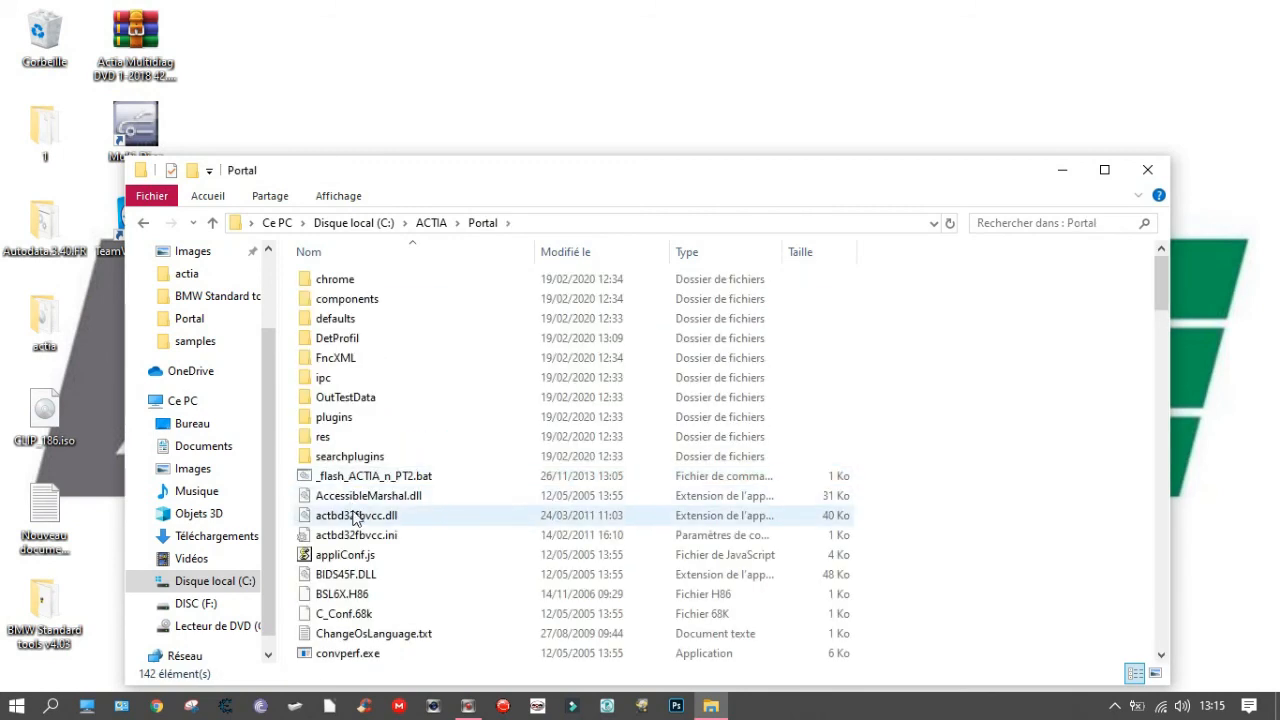
left_click(362, 286)
double_click(362, 286)
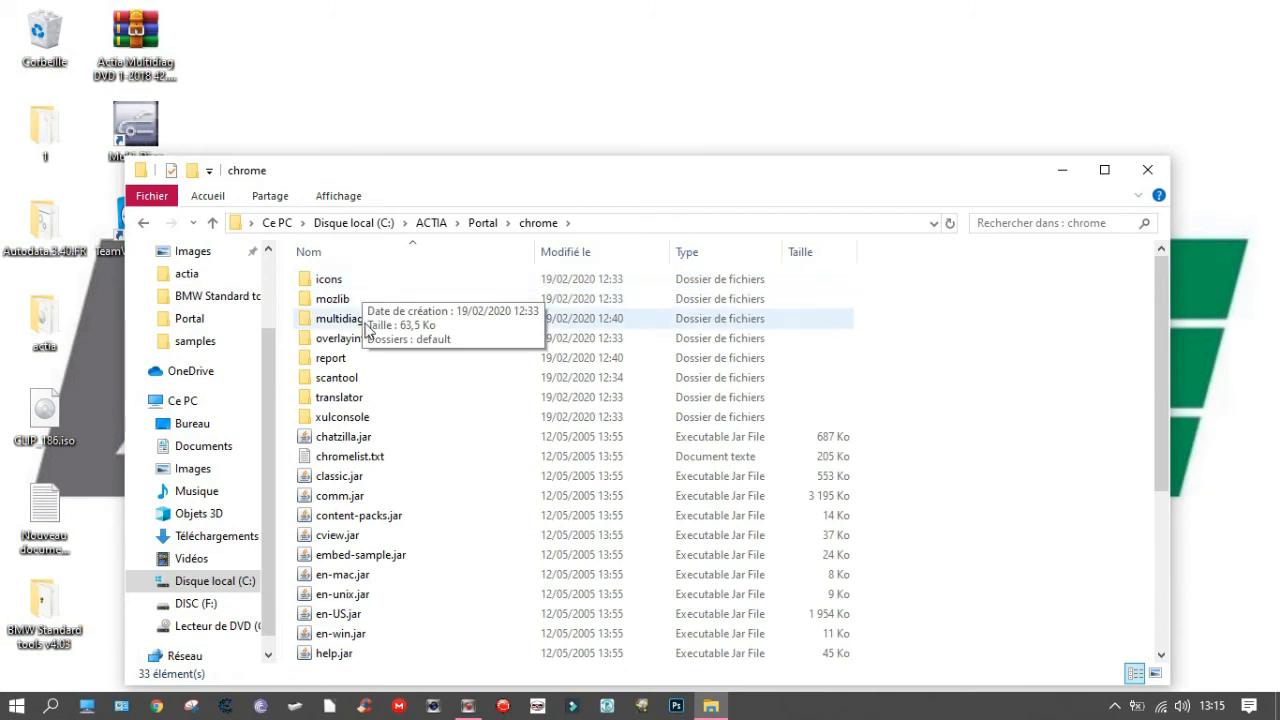
double_click(362, 320)
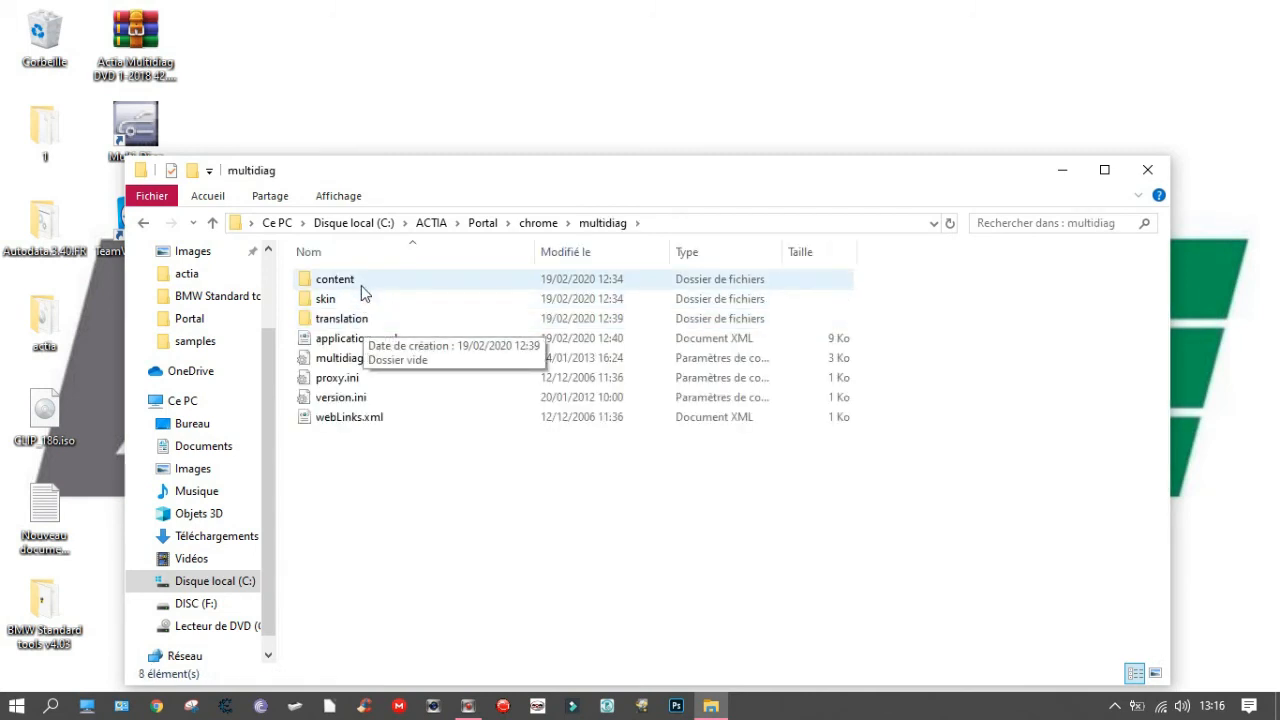
double_click(363, 287)
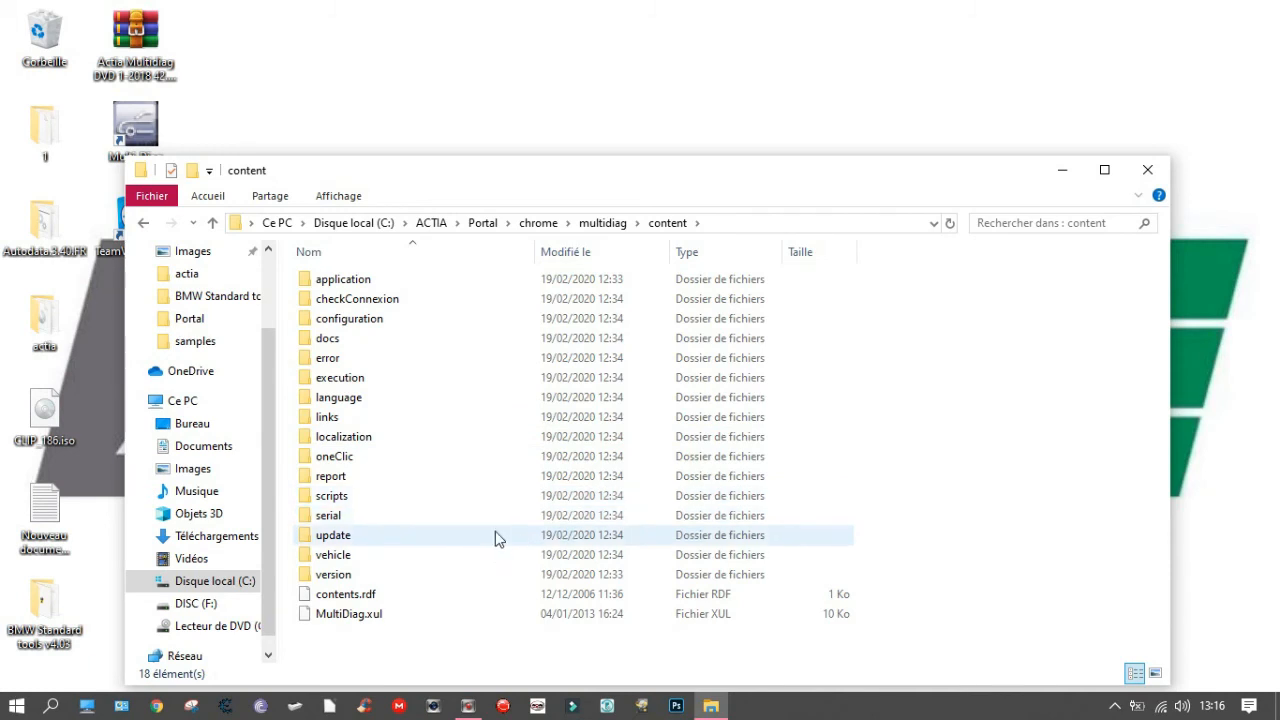
double_click(350, 495)
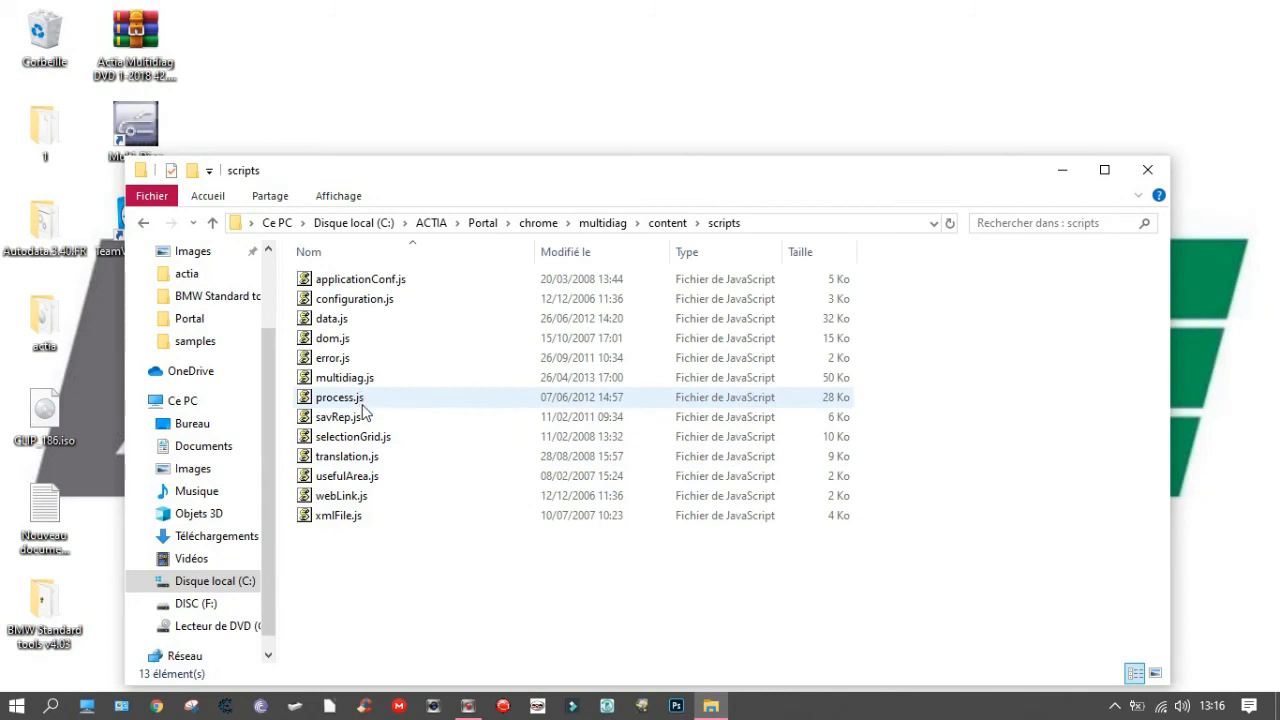
- Open multidiag.js from the scripts folder in Bloc-notes
double_click(360, 380)
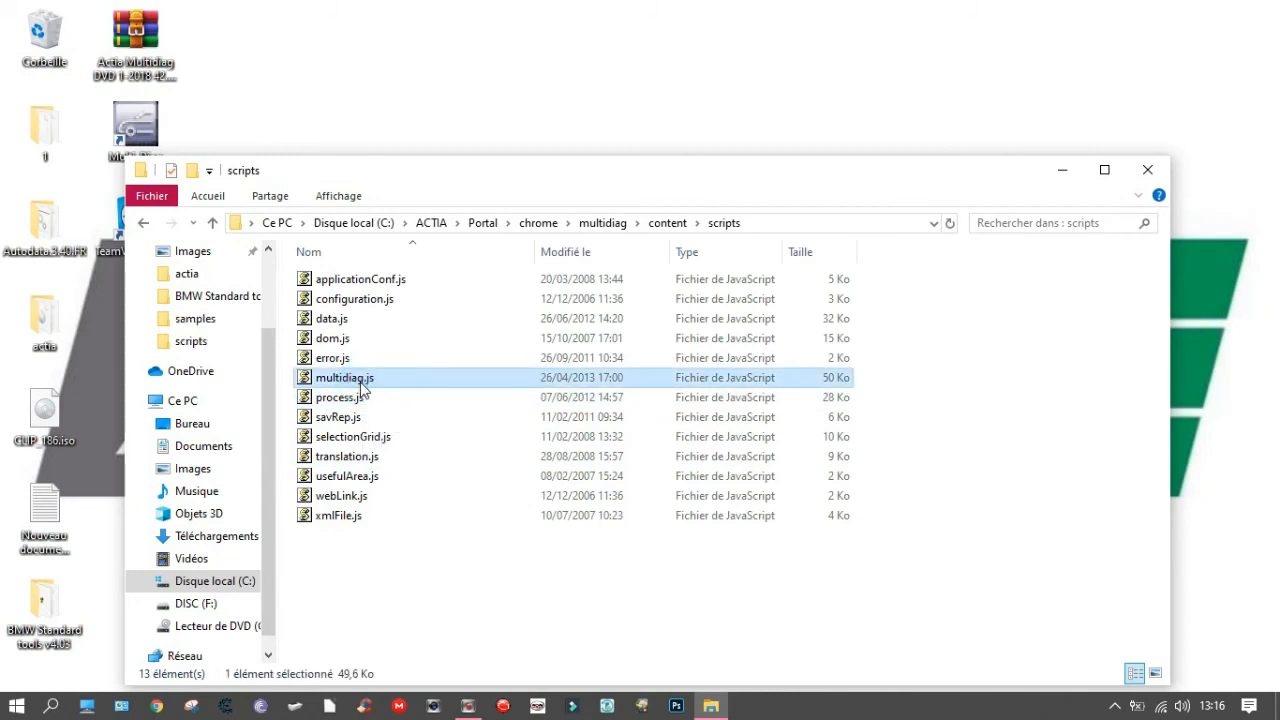
right_click(362, 388)
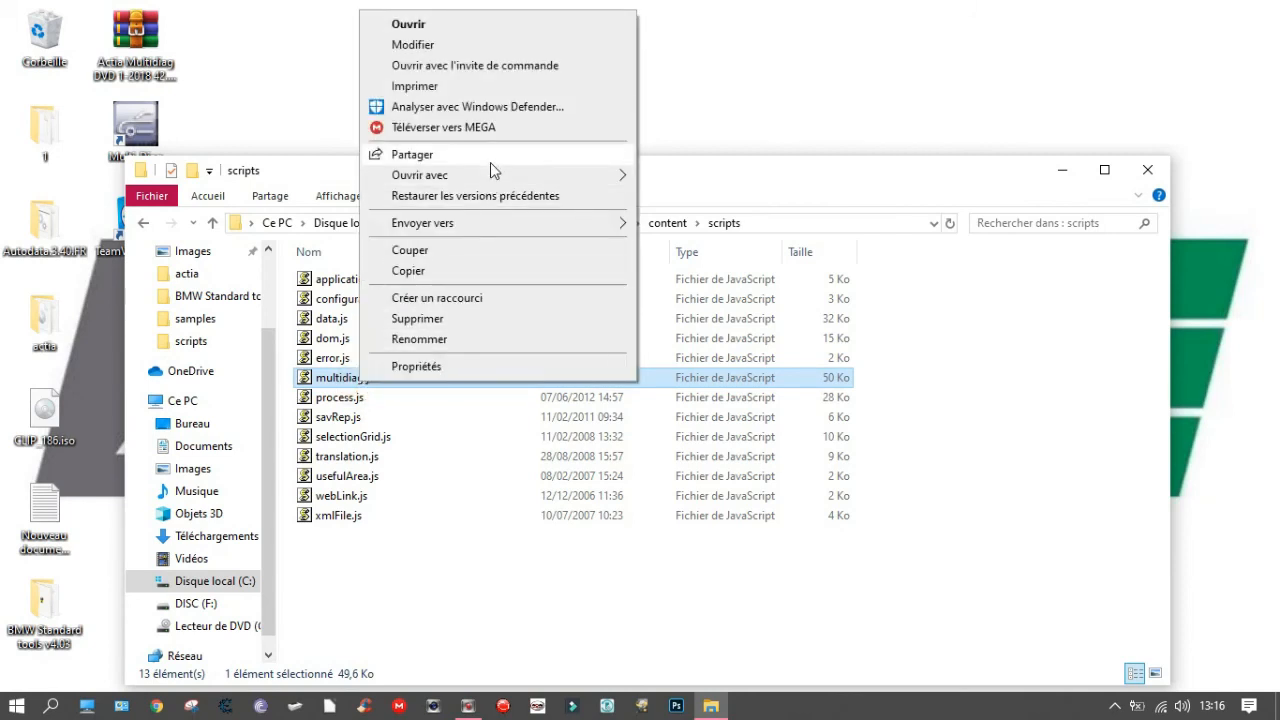
mouse_move(485, 180)
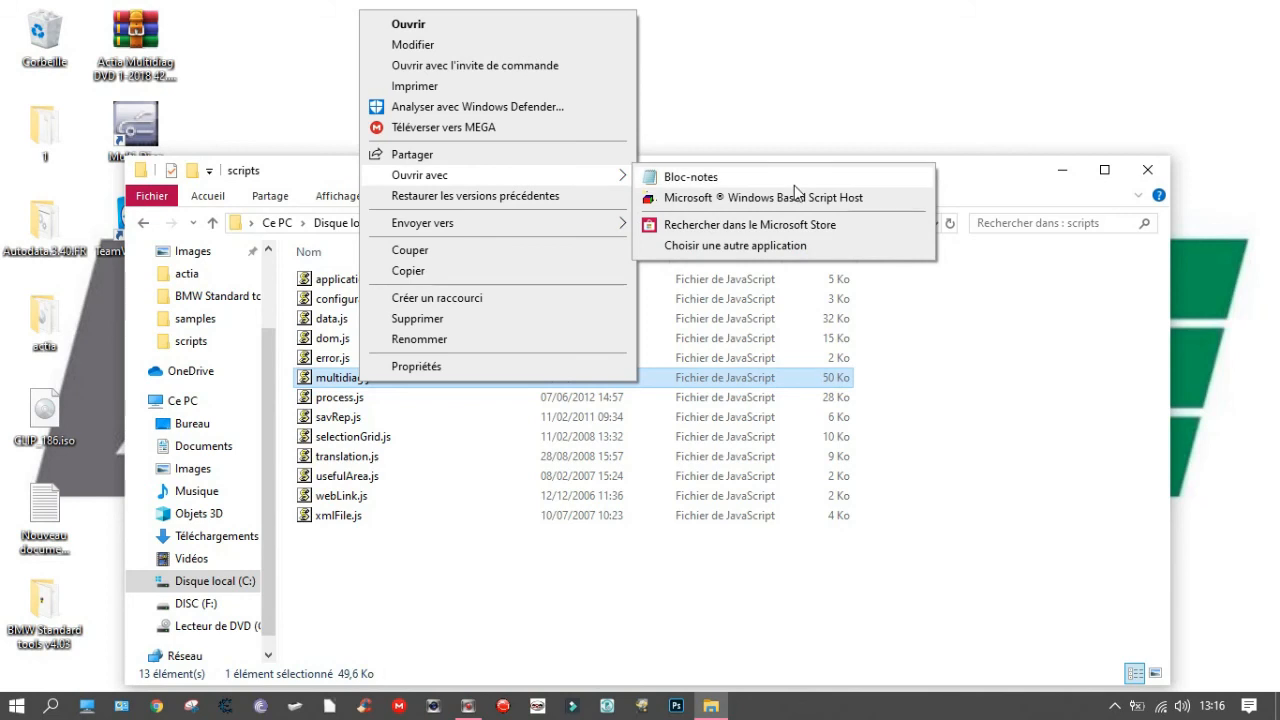
left_click(789, 178)
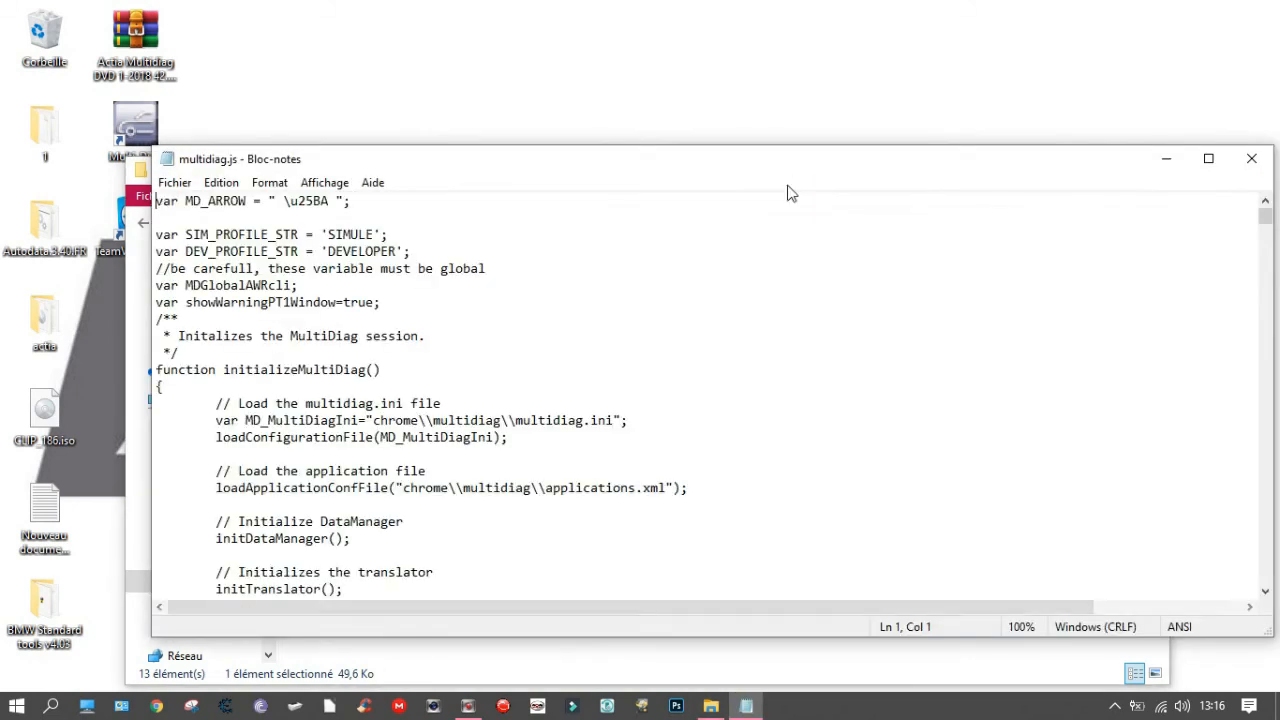
- Search multidiag.js for showWarningPT1Window and close the search dialog at the first match
left_click(175, 183)
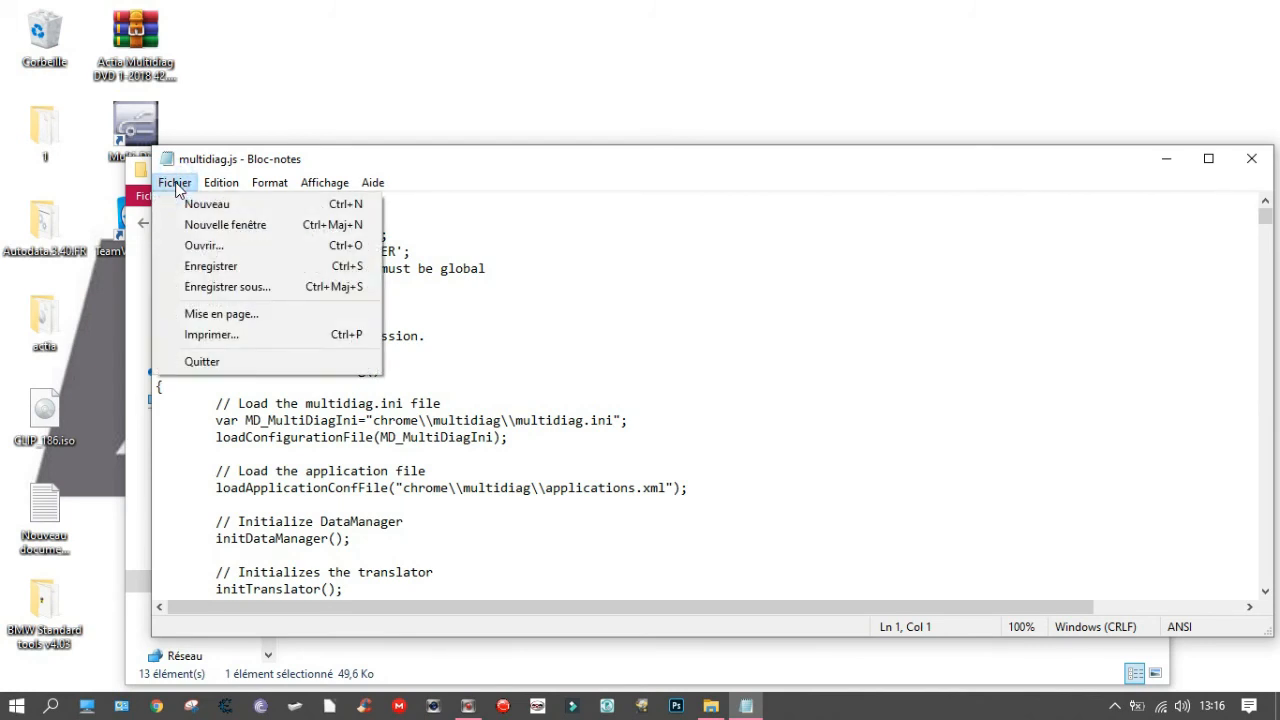
mouse_move(209, 191)
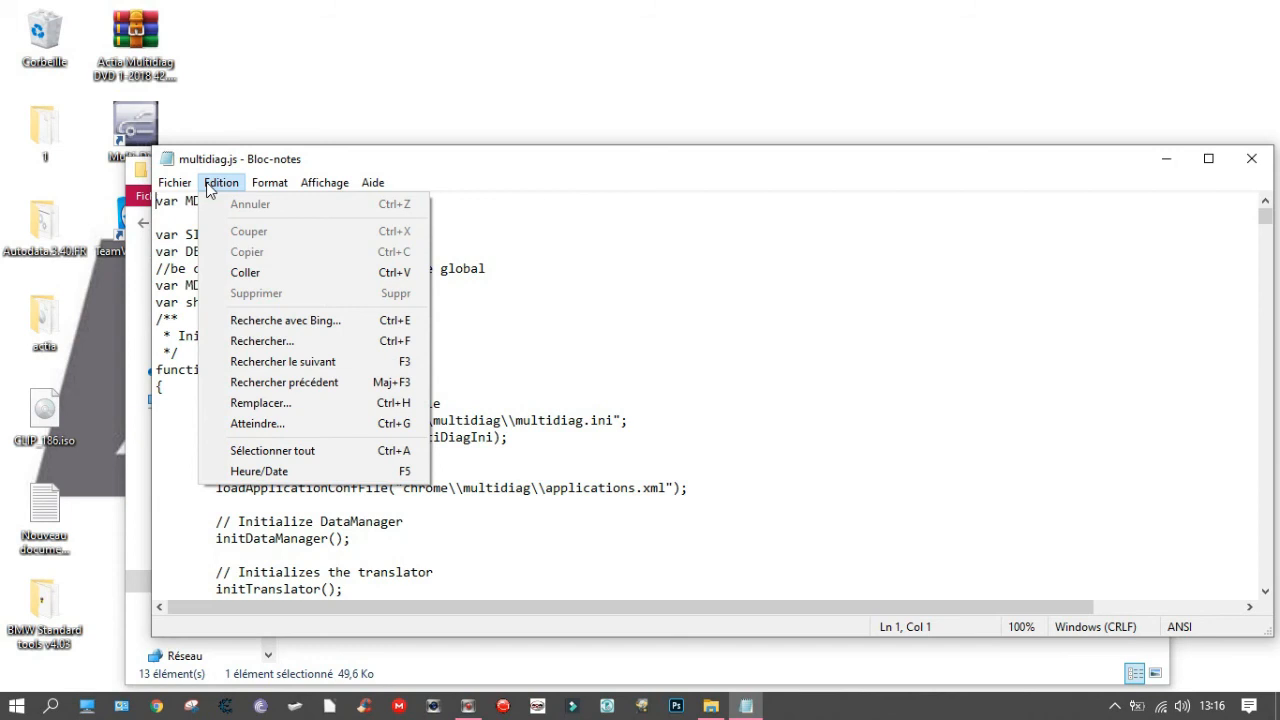
left_click(352, 342)
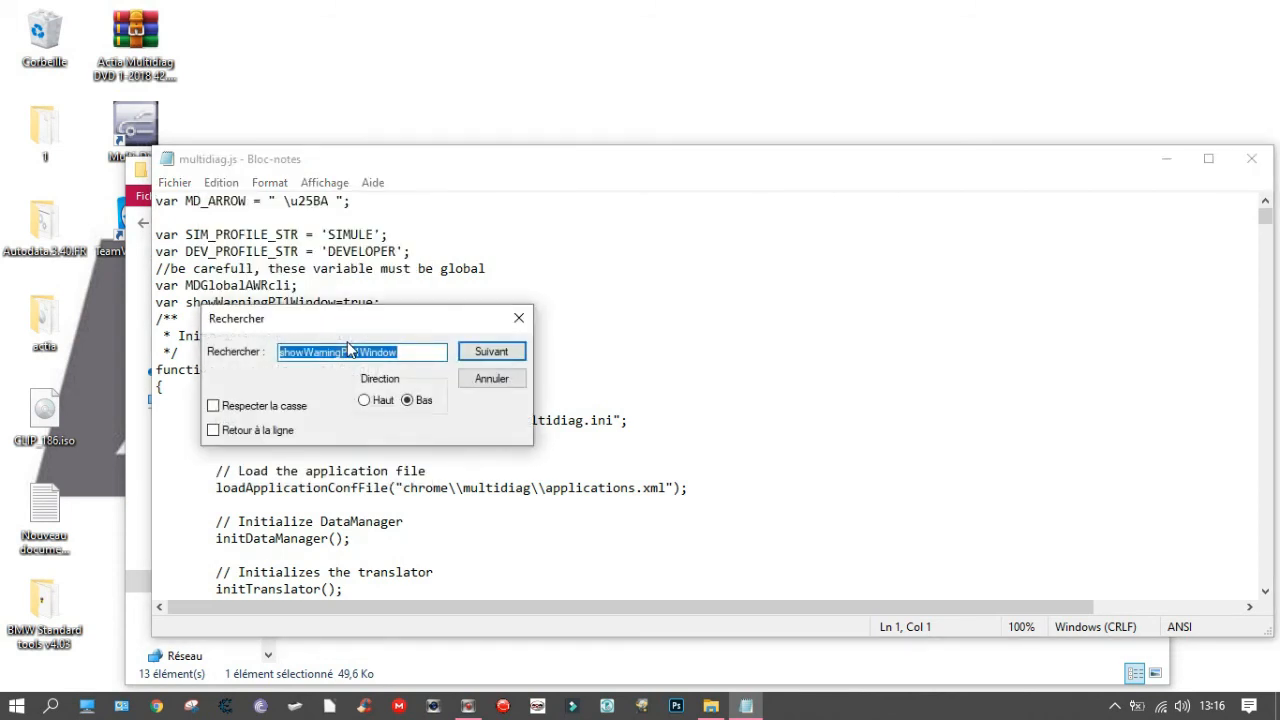
left_click(491, 352)
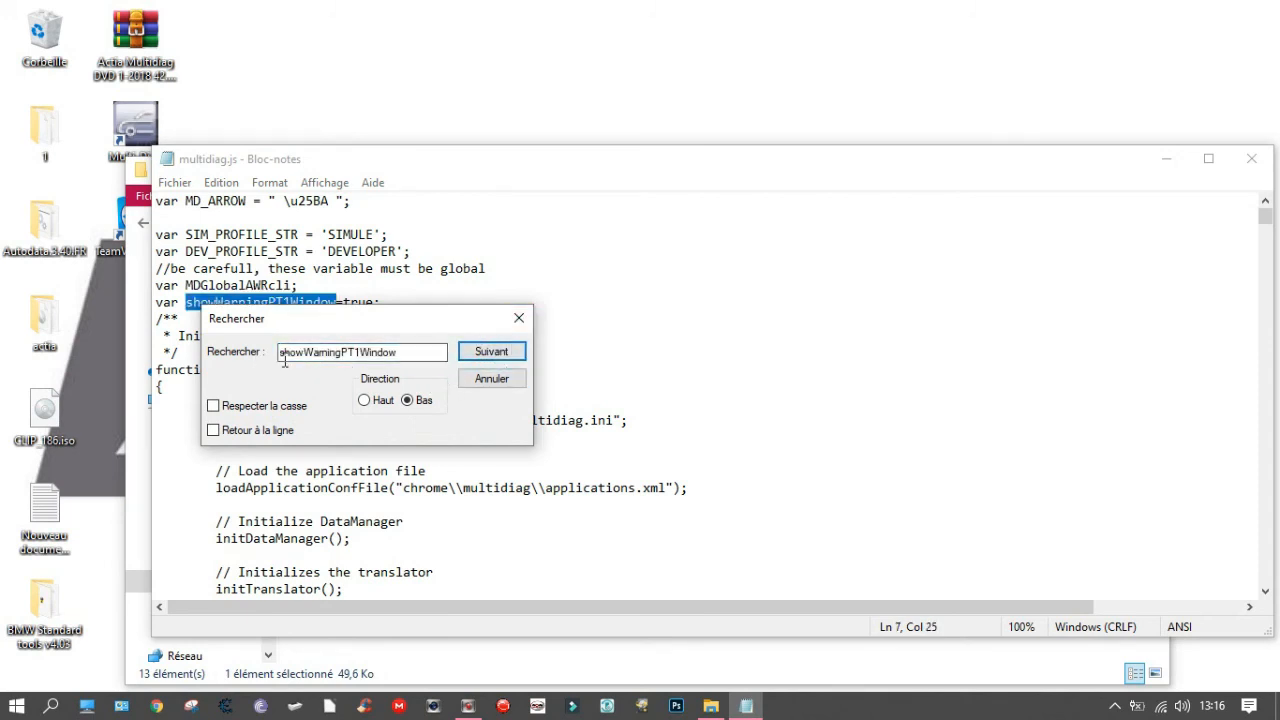
left_click(282, 352)
left_click_drag(399, 352, 279, 353)
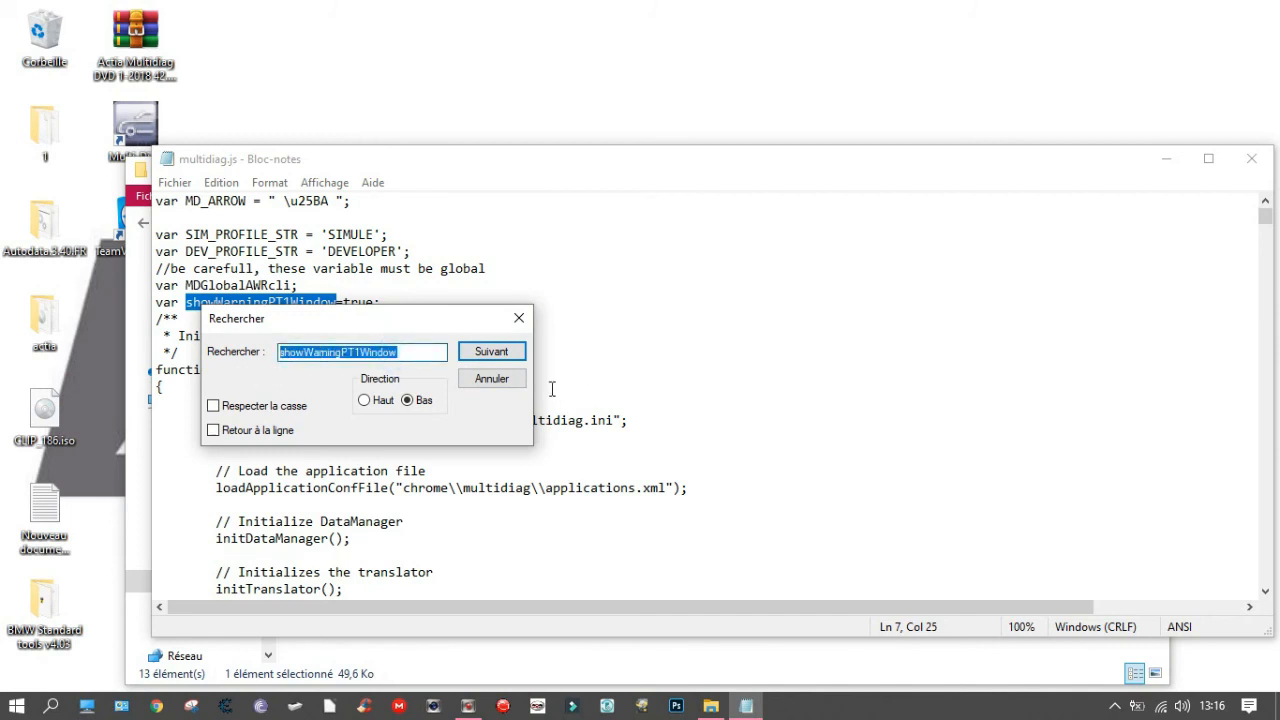
left_click(508, 377)
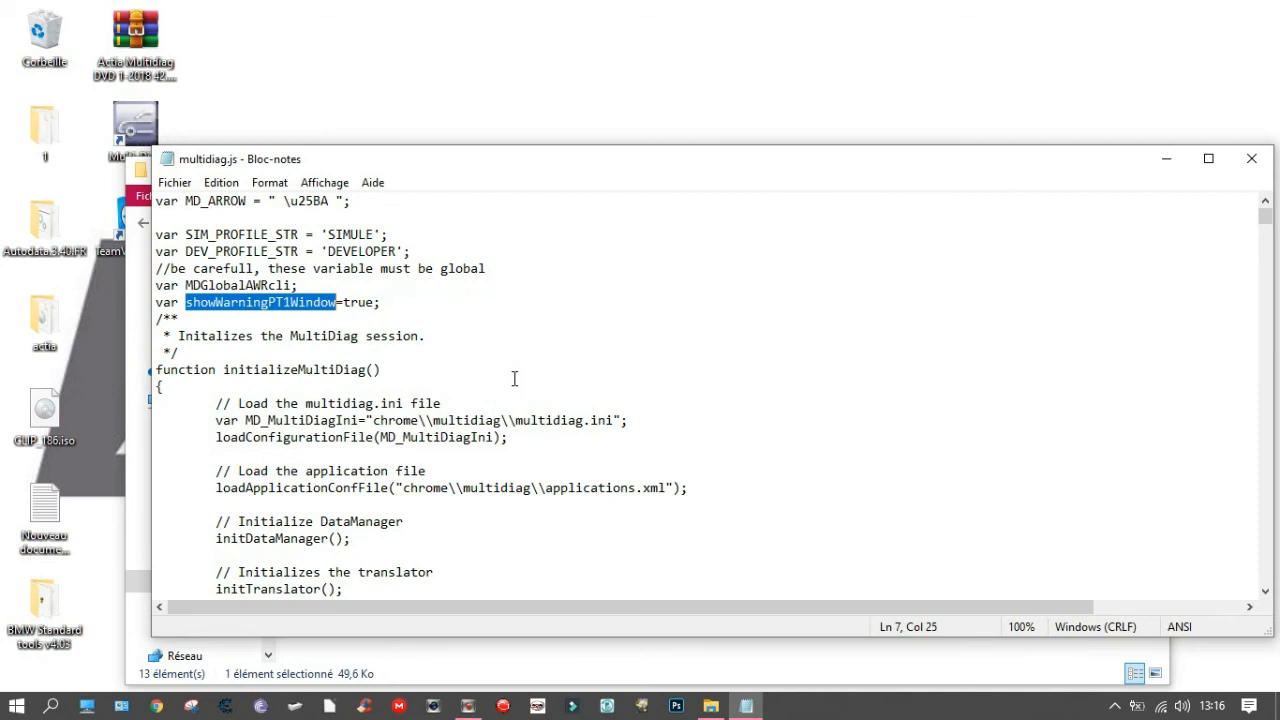
- Change the showWarningPT1Window variable to false in multidiag.js
left_click(556, 331)
left_click(308, 234)
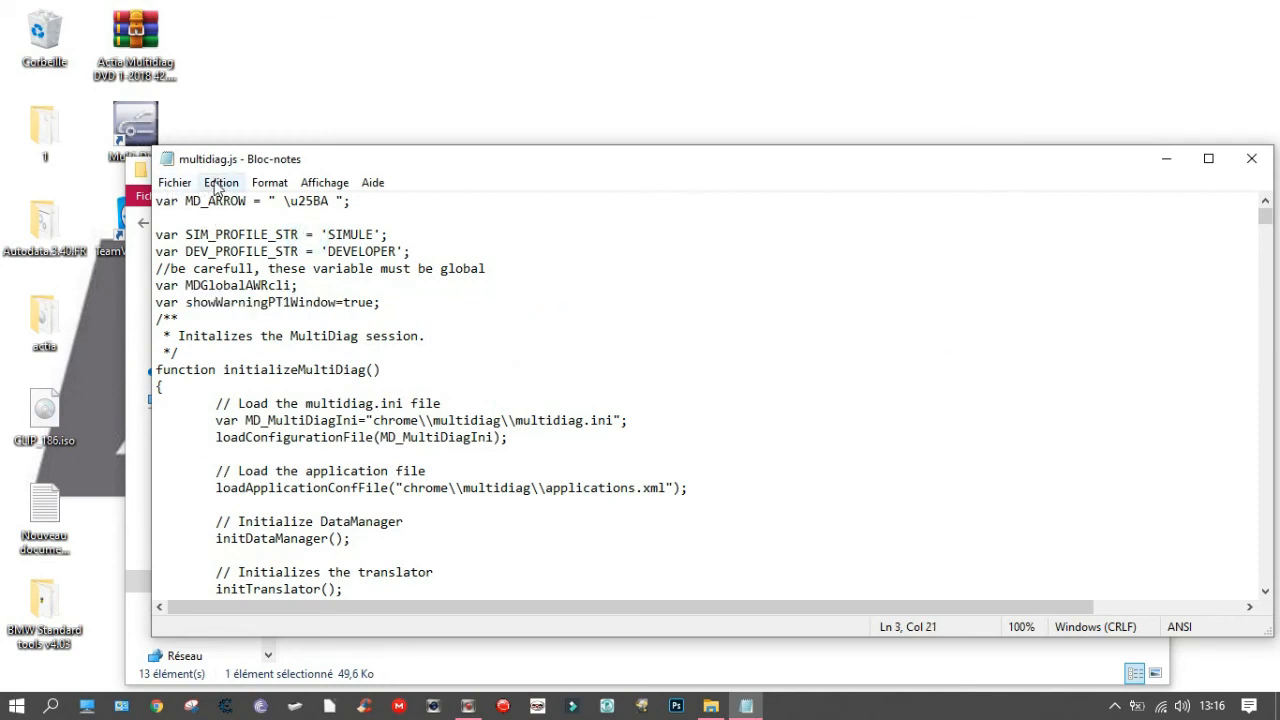
left_click_drag(1265, 215, 1256, 445)
left_click_drag(1265, 327, 1252, 193)
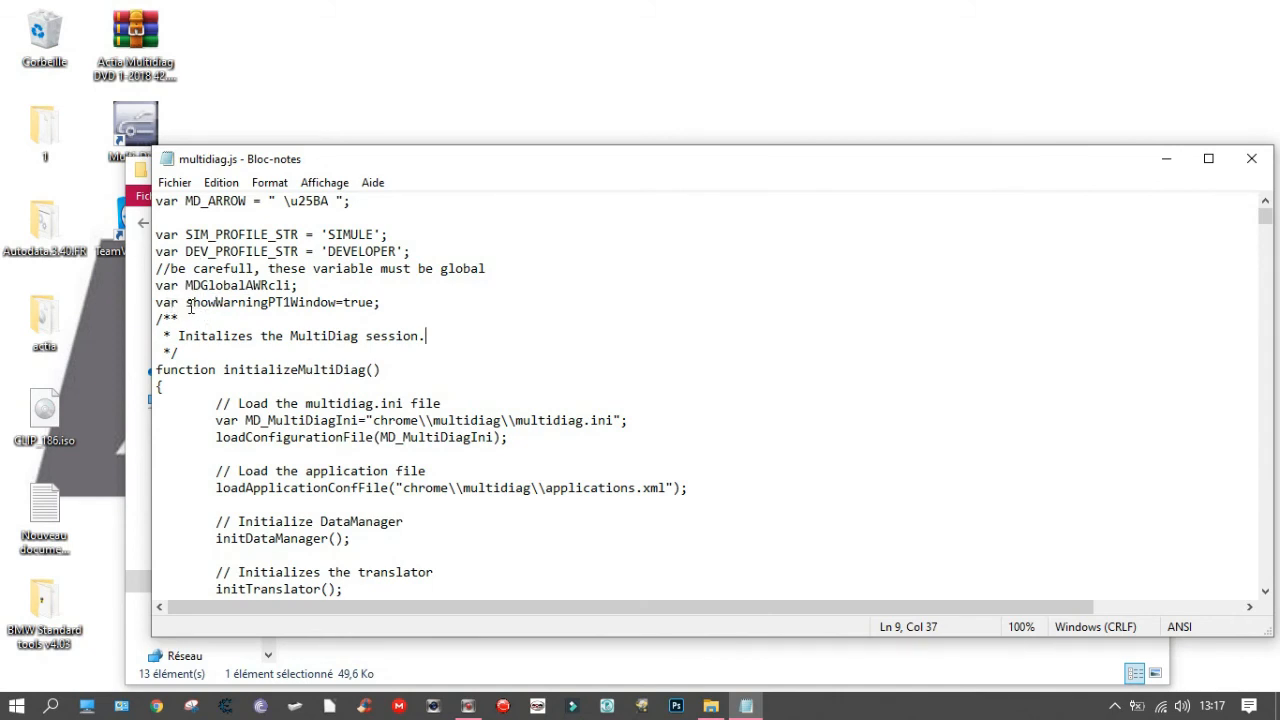
left_click(372, 303)
key("BackSpace")
type("fals")
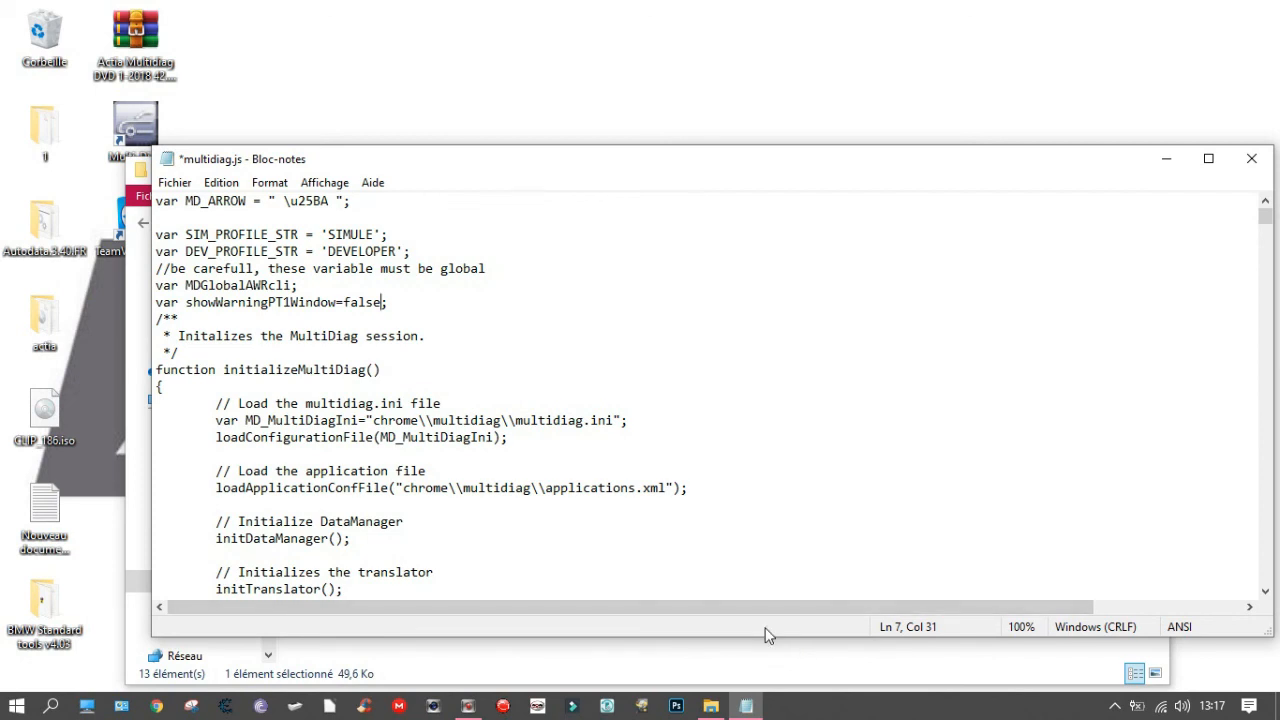
- Save multidiag.js, then close the file and the scripts folder
left_click(828, 408)
left_click(170, 182)
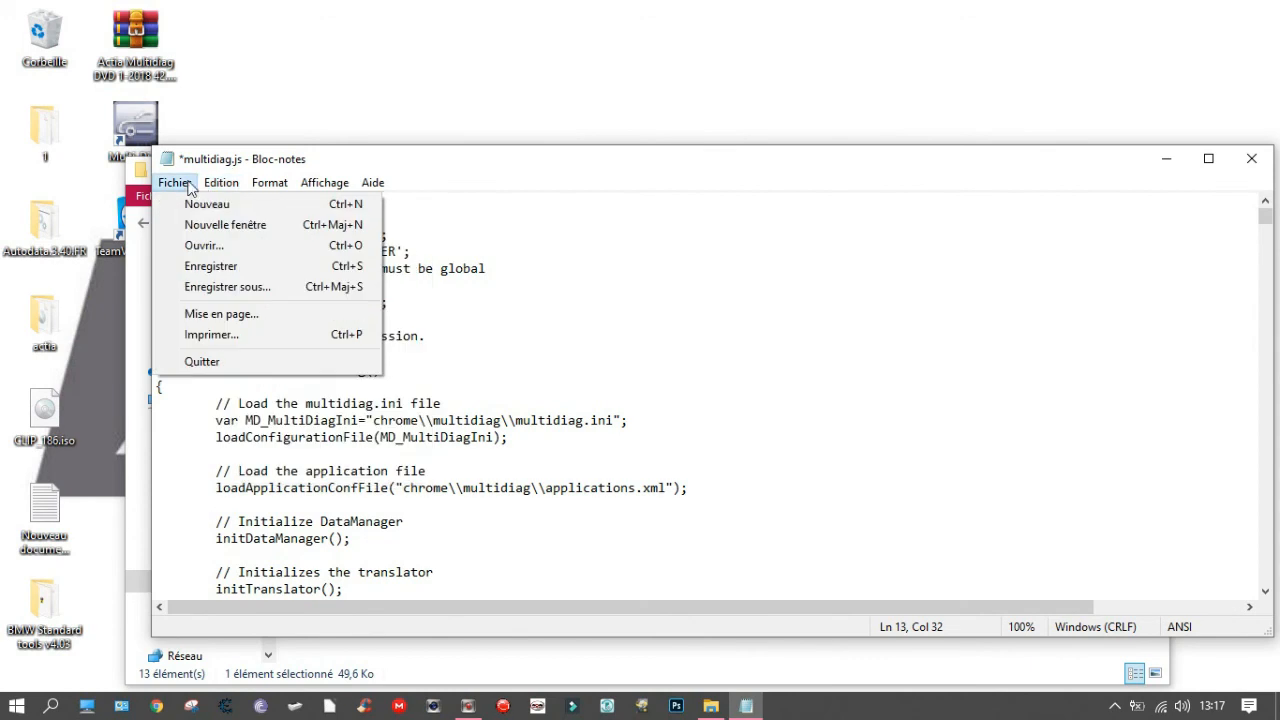
left_click(210, 266)
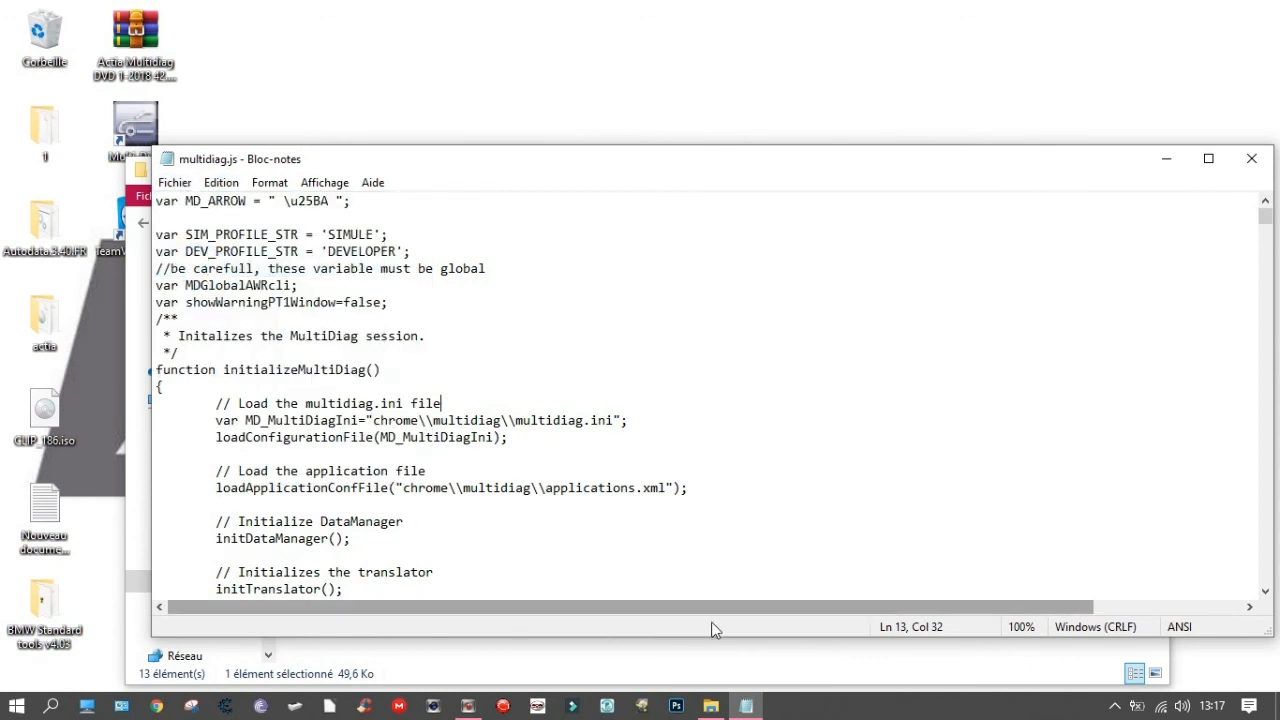
left_click(1252, 162)
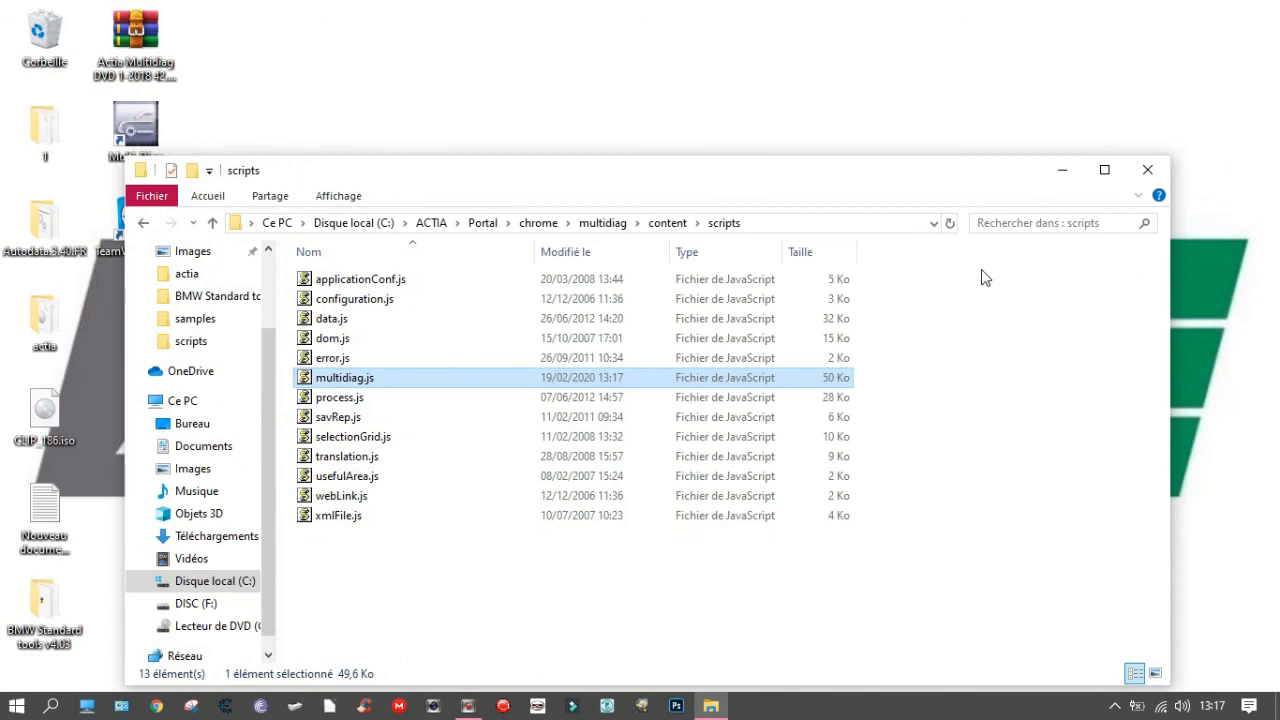
left_click(1147, 170)
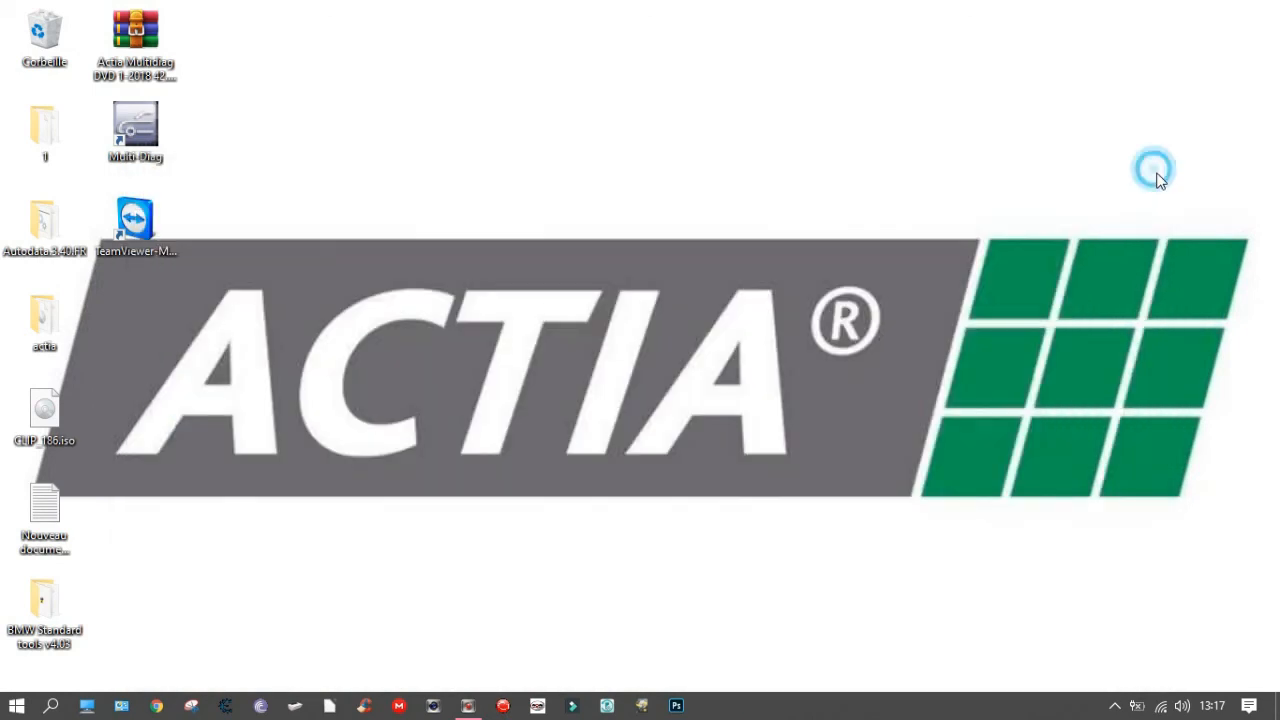
- Launch Multi-Diag from the desktop and open the Multi-Diag® application from the ACTIA Connect portal
double_click(154, 141)
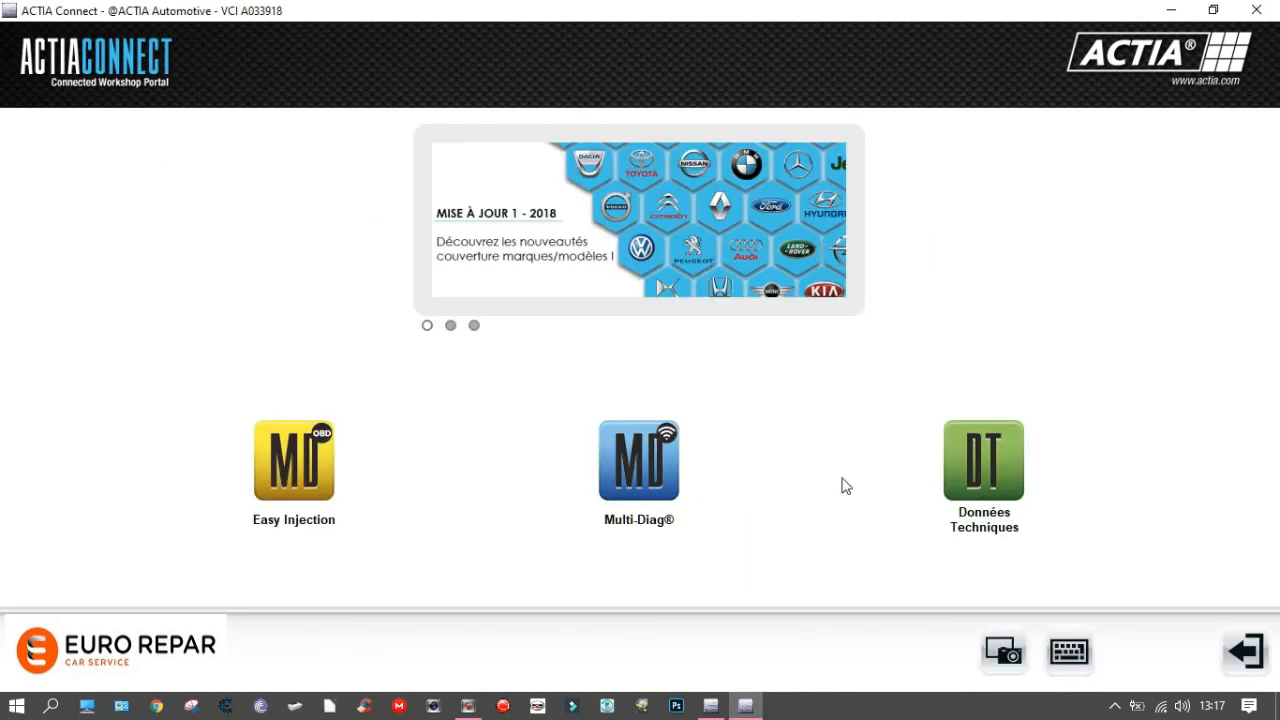
left_click(662, 452)
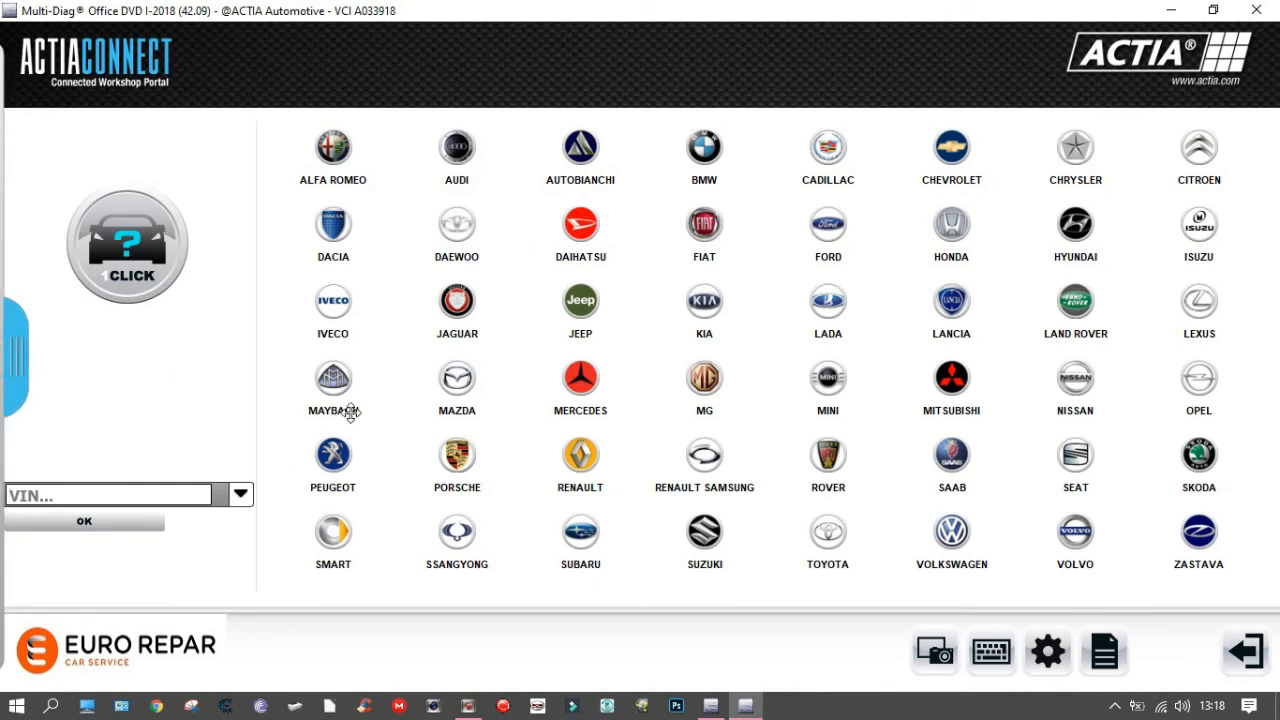
- Open the ACTIA Connect side panel, continue to the login page, try connecting with empty credentials, and close the panel
mouse_move(2, 395)
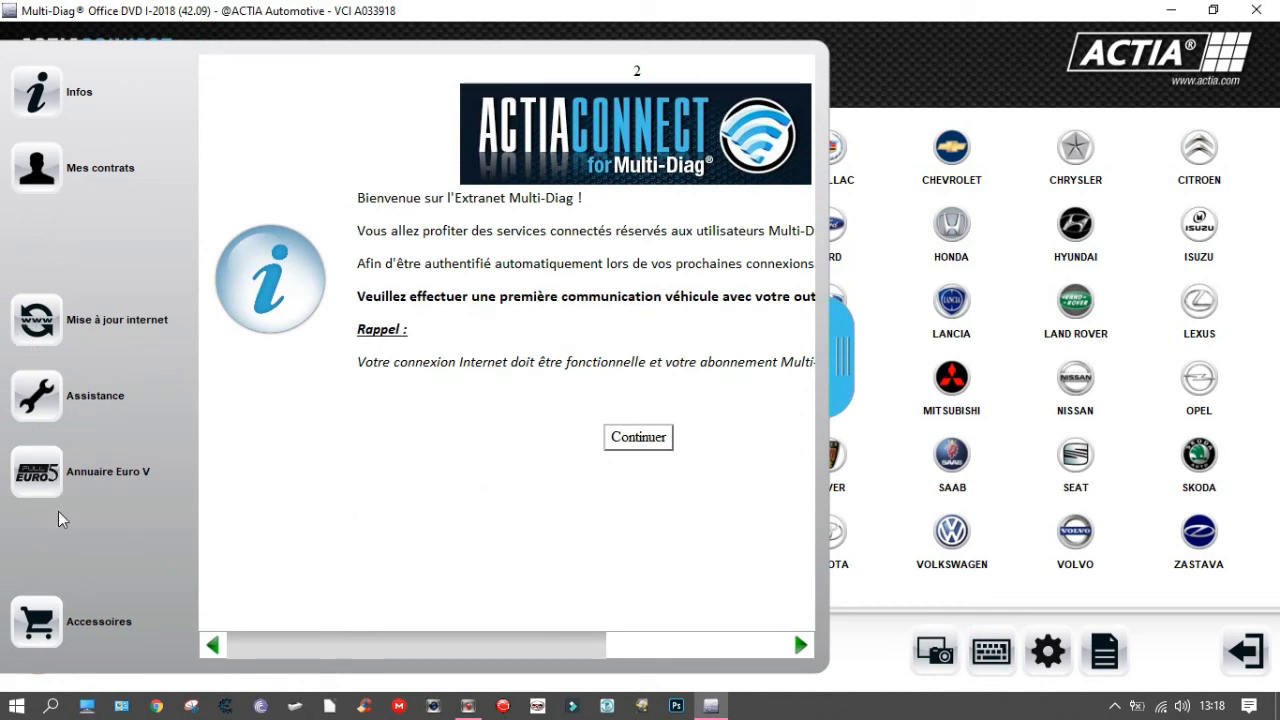
left_click_drag(512, 652, 597, 692)
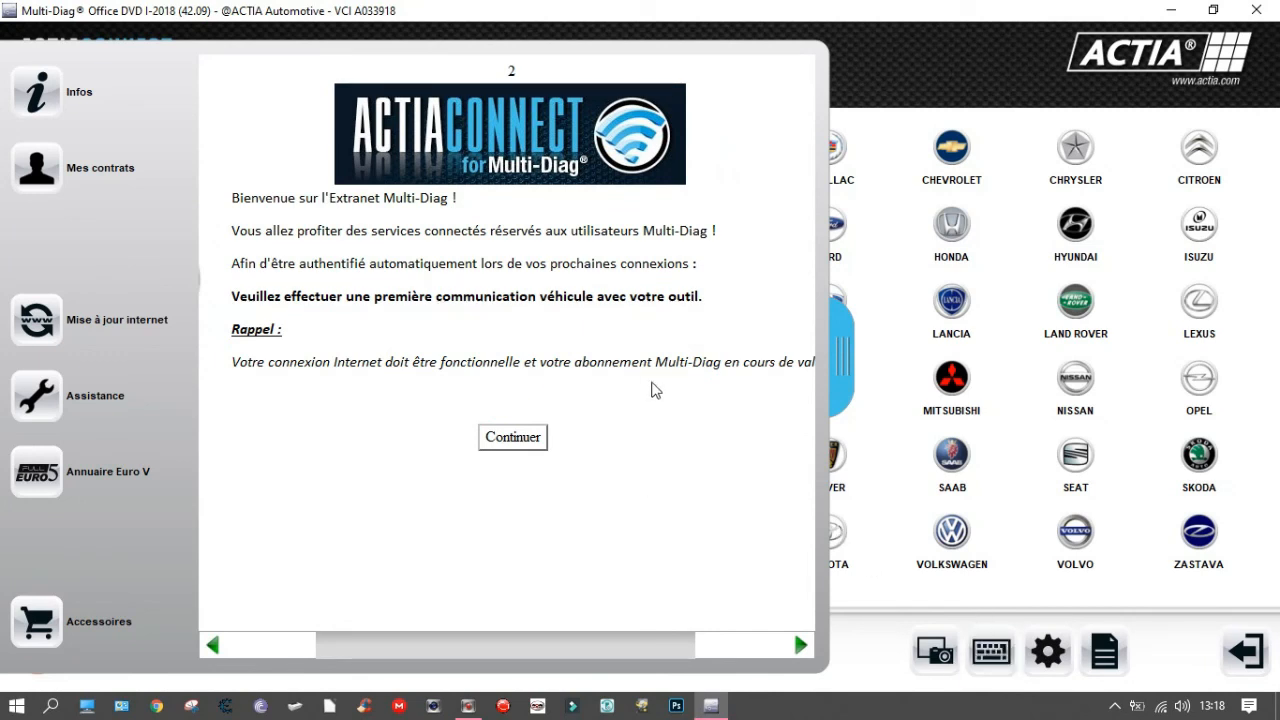
left_click(509, 440)
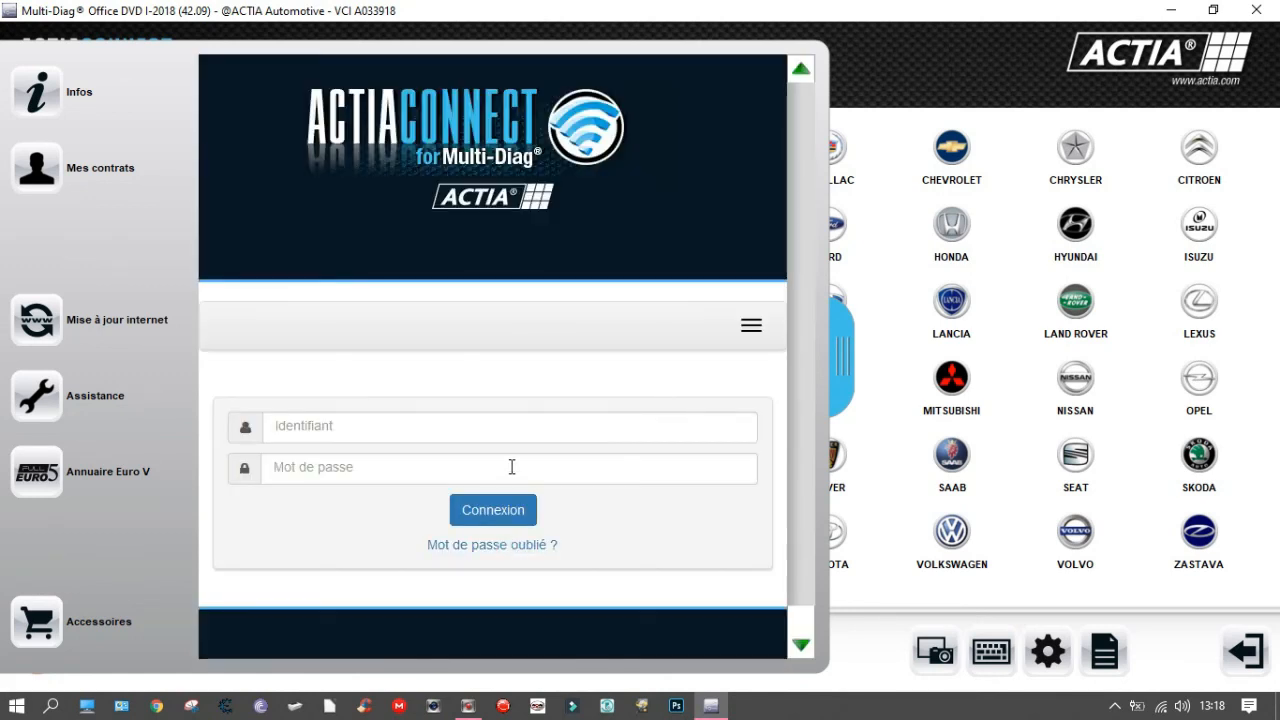
left_click(751, 332)
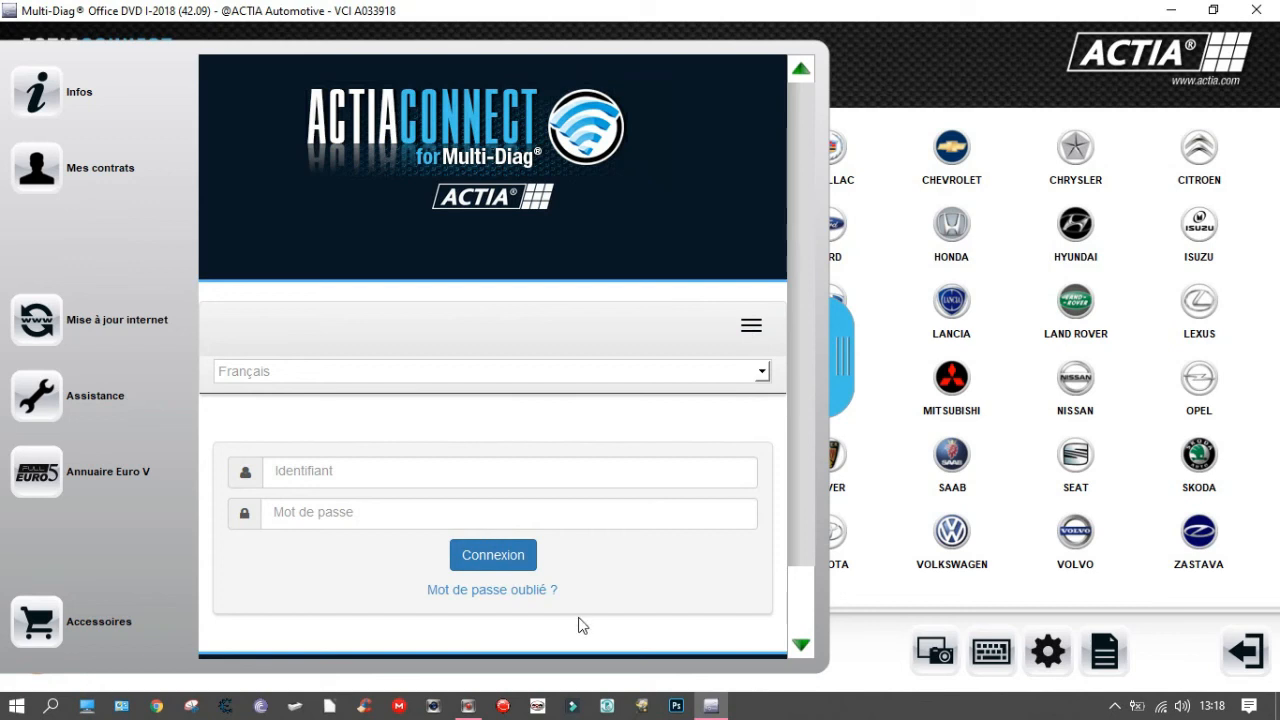
left_click(493, 562)
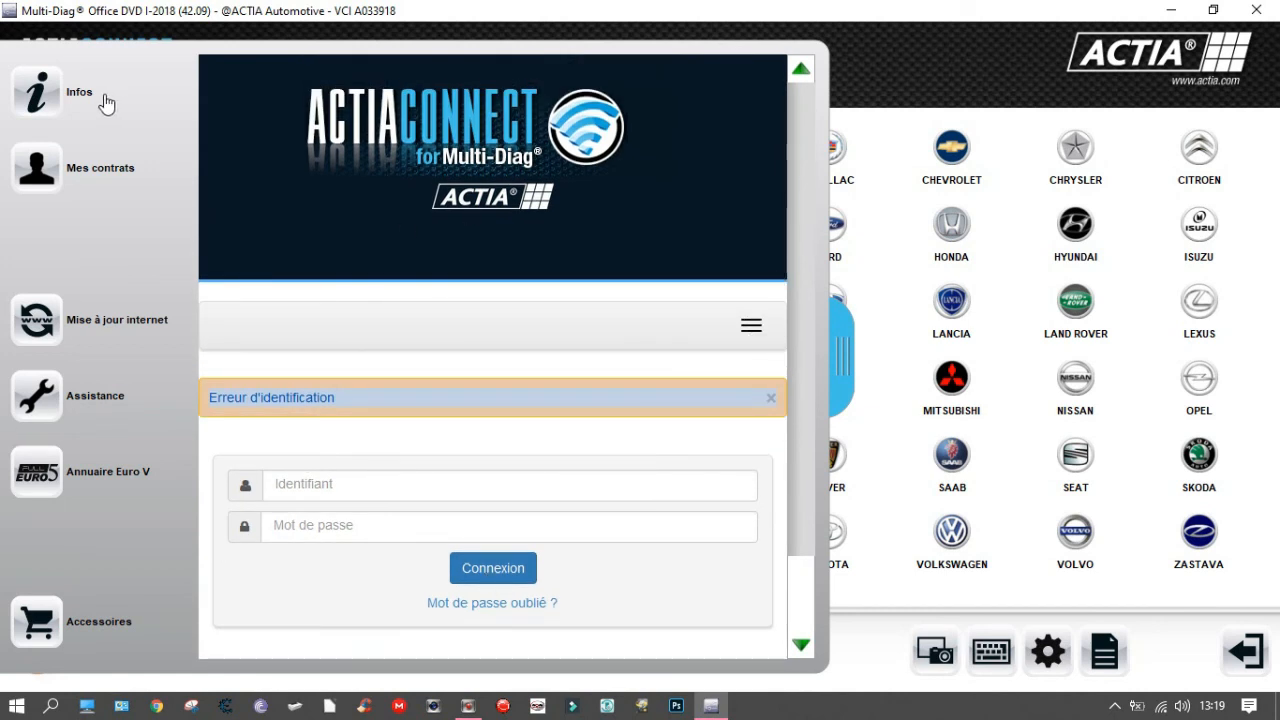
left_click(918, 67)
left_click(838, 362)
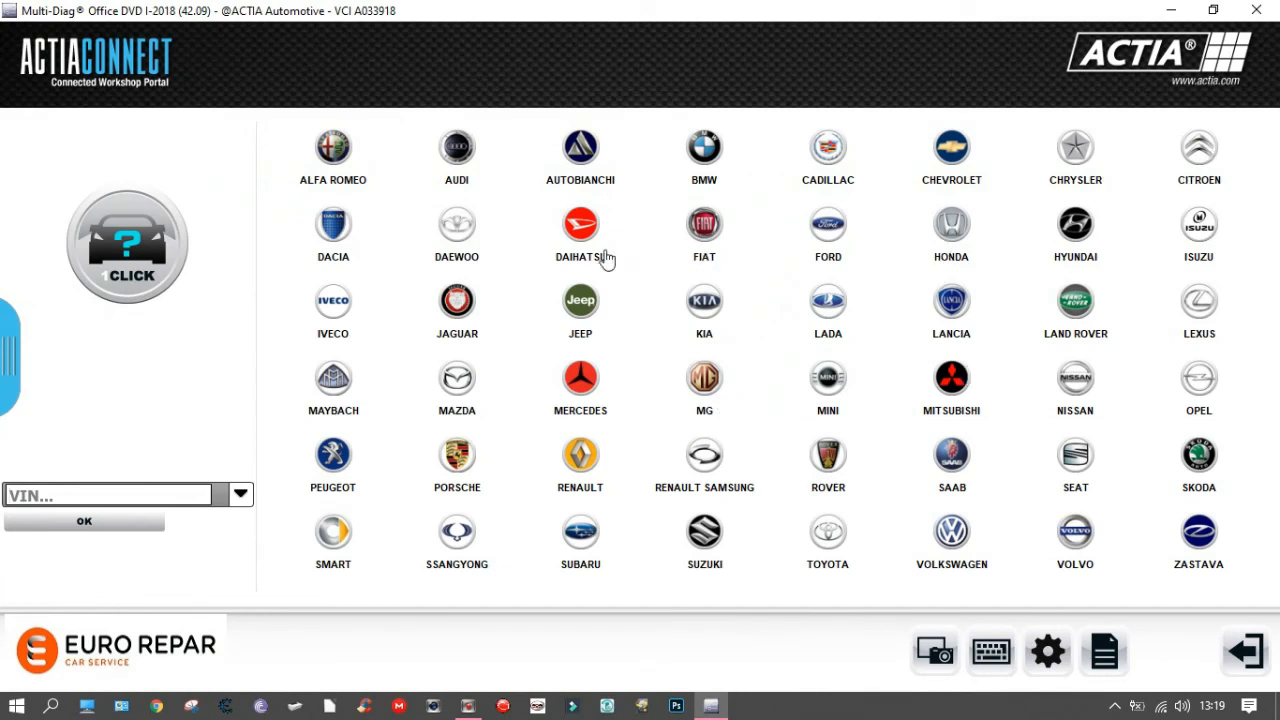
- Open BMW from the vehicle brands and look through its model list
left_click(704, 147)
scroll(1258, 253, "down", 1)
left_click_drag(1257, 257, 1275, 177)
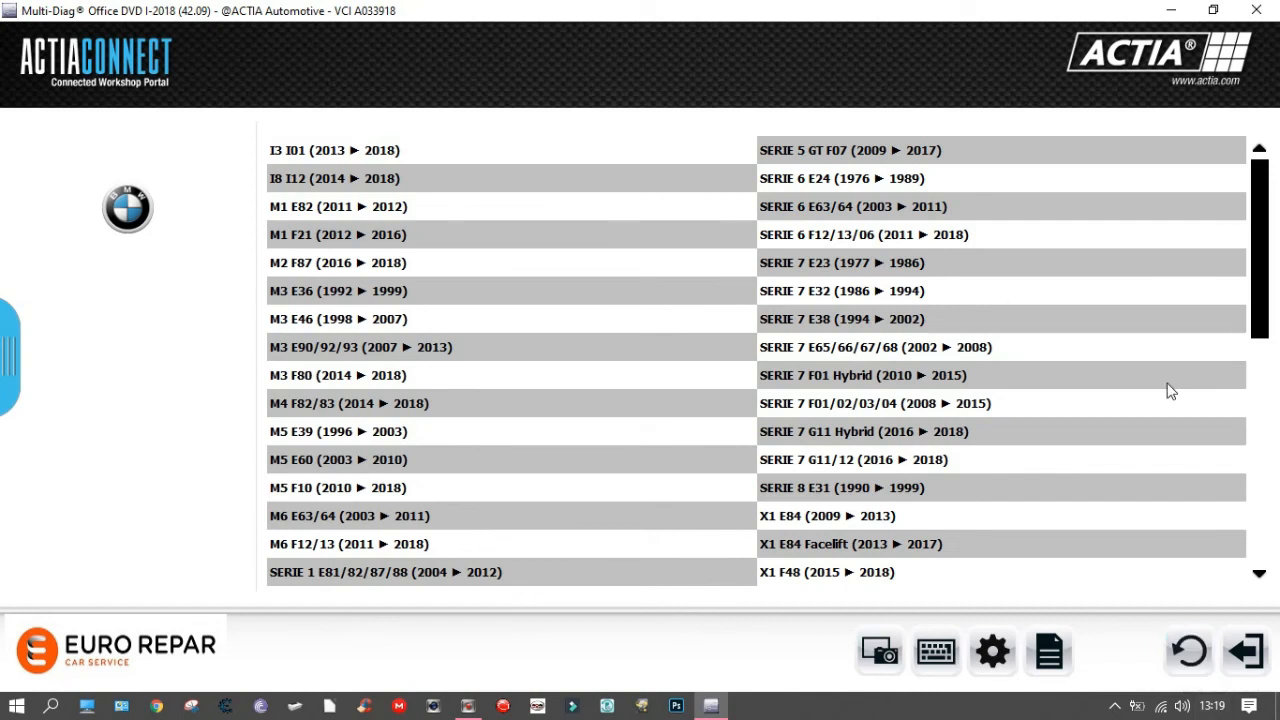
- Quit Multi-Diag Office and ACTIA Connect, returning to the desktop
left_click(1258, 10)
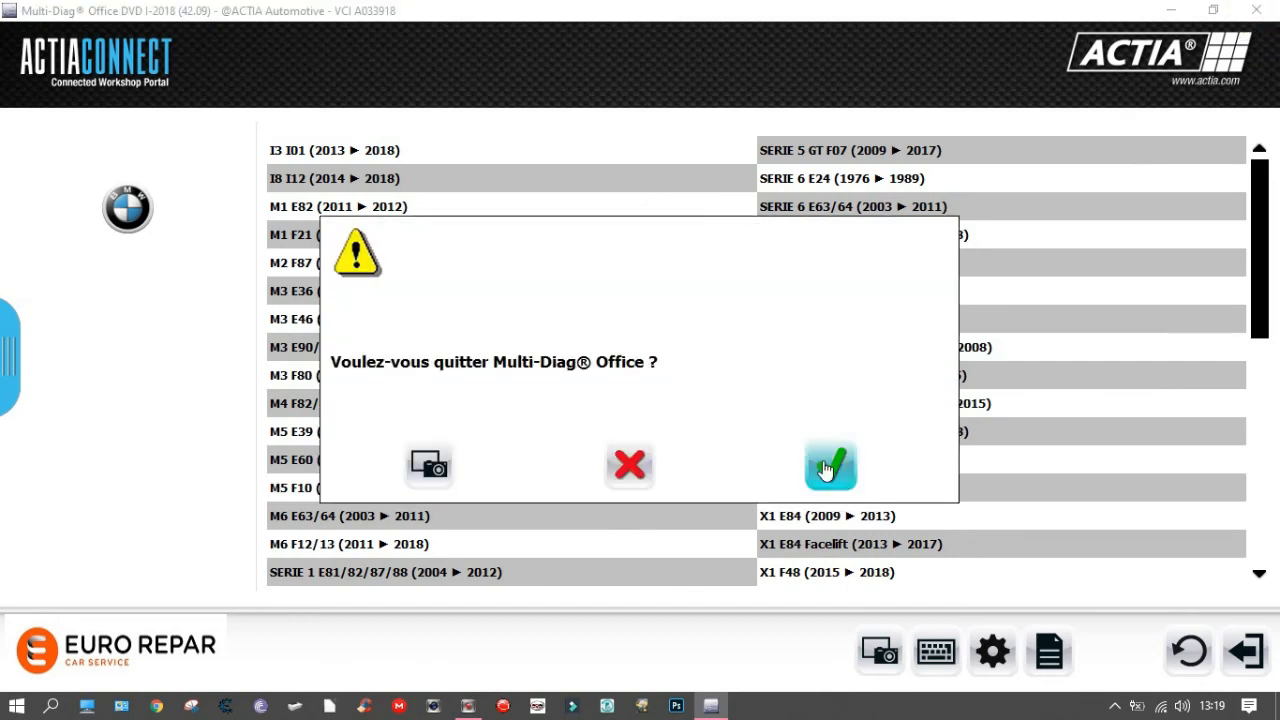
left_click(828, 470)
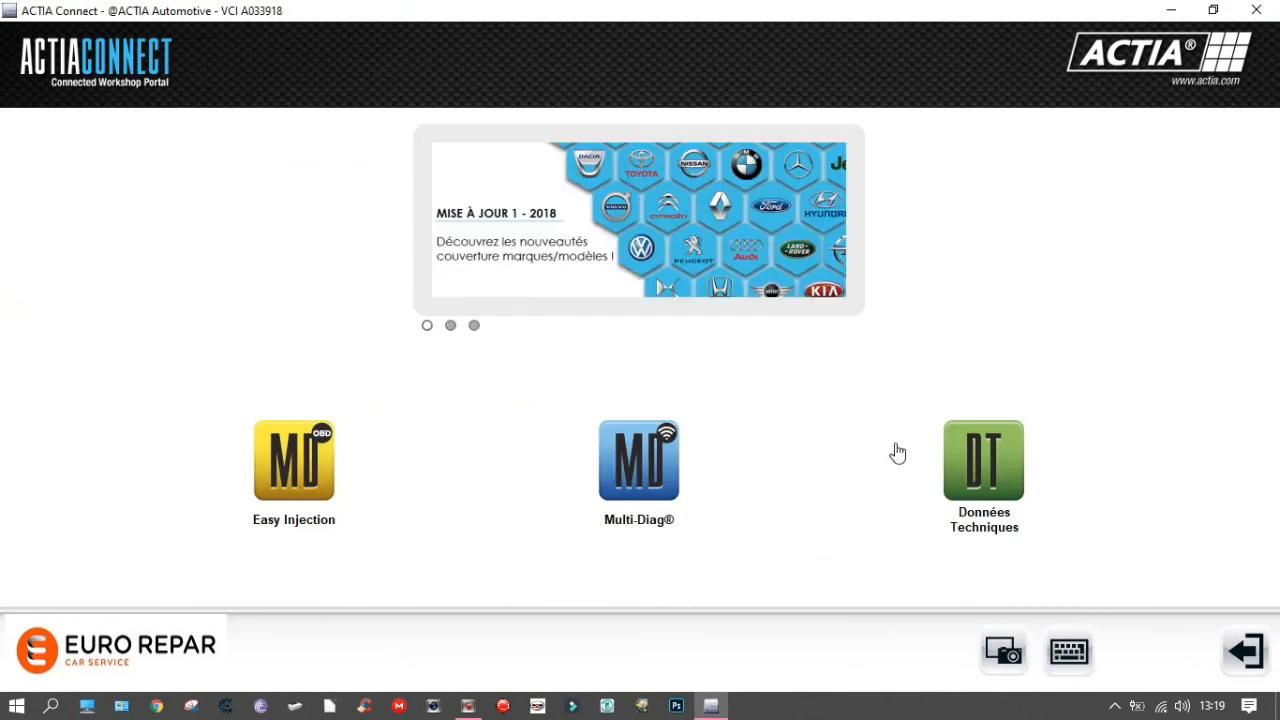
left_click(1258, 10)
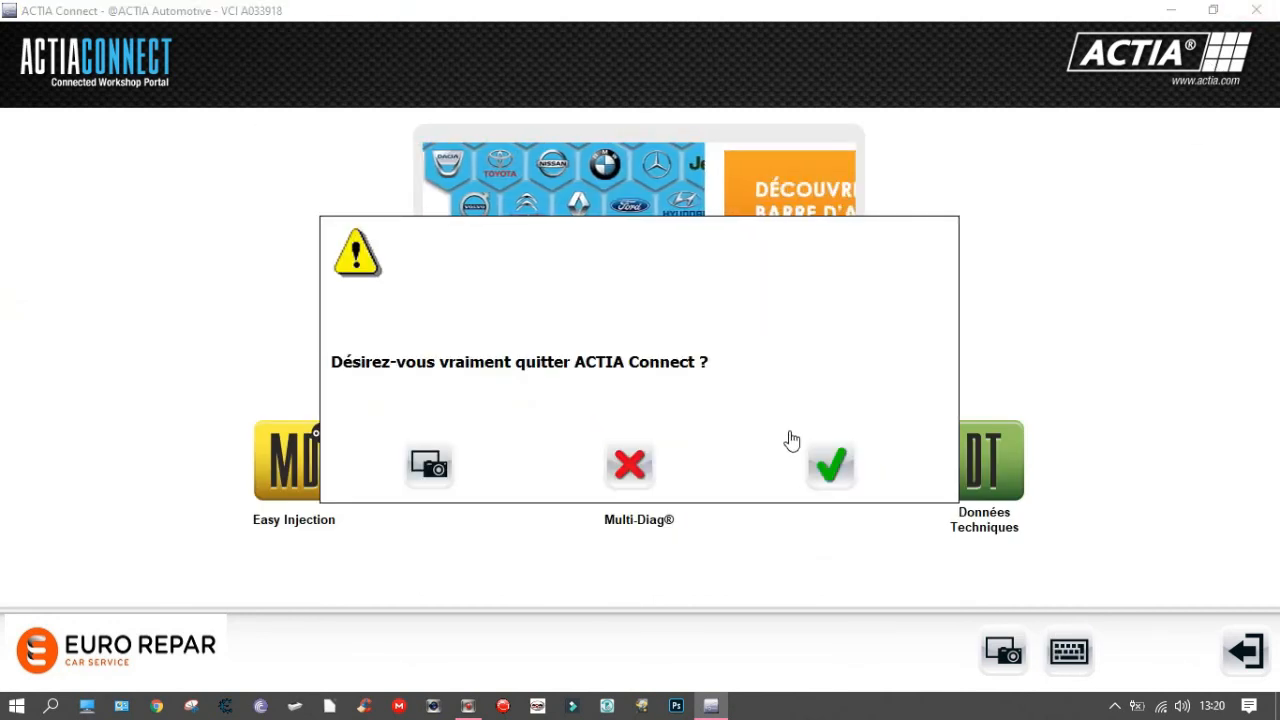
left_click(828, 468)
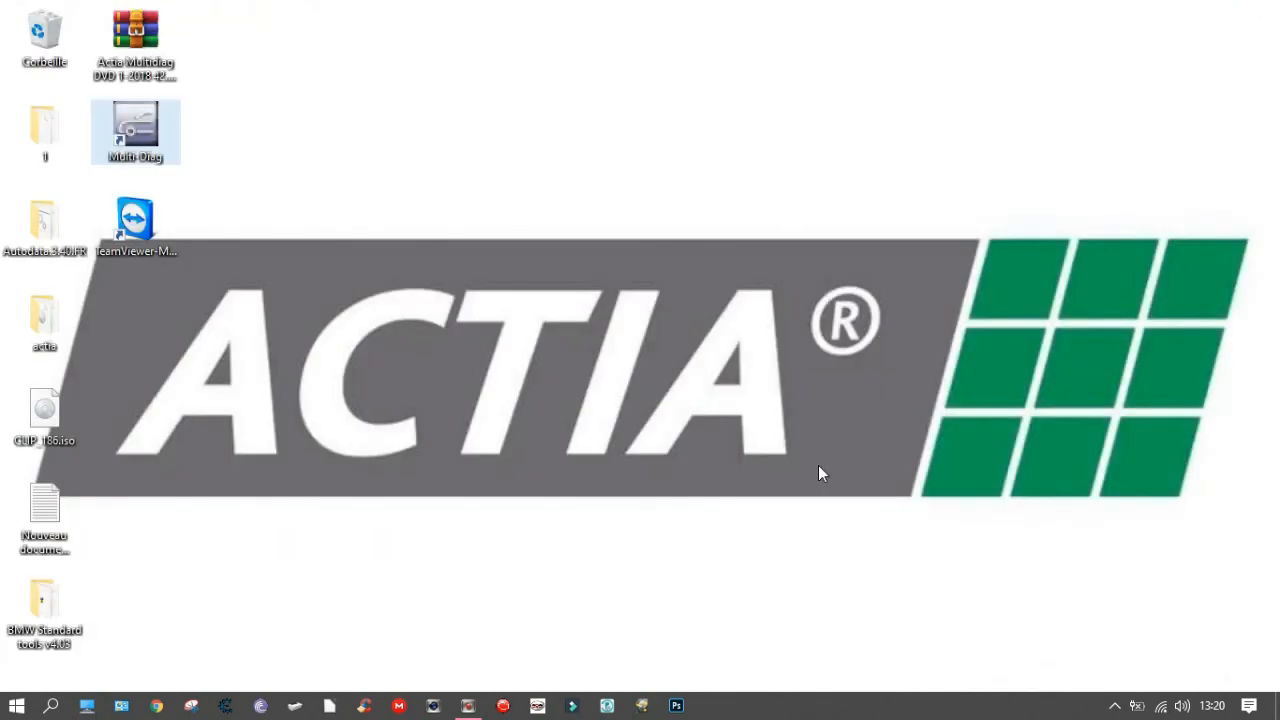